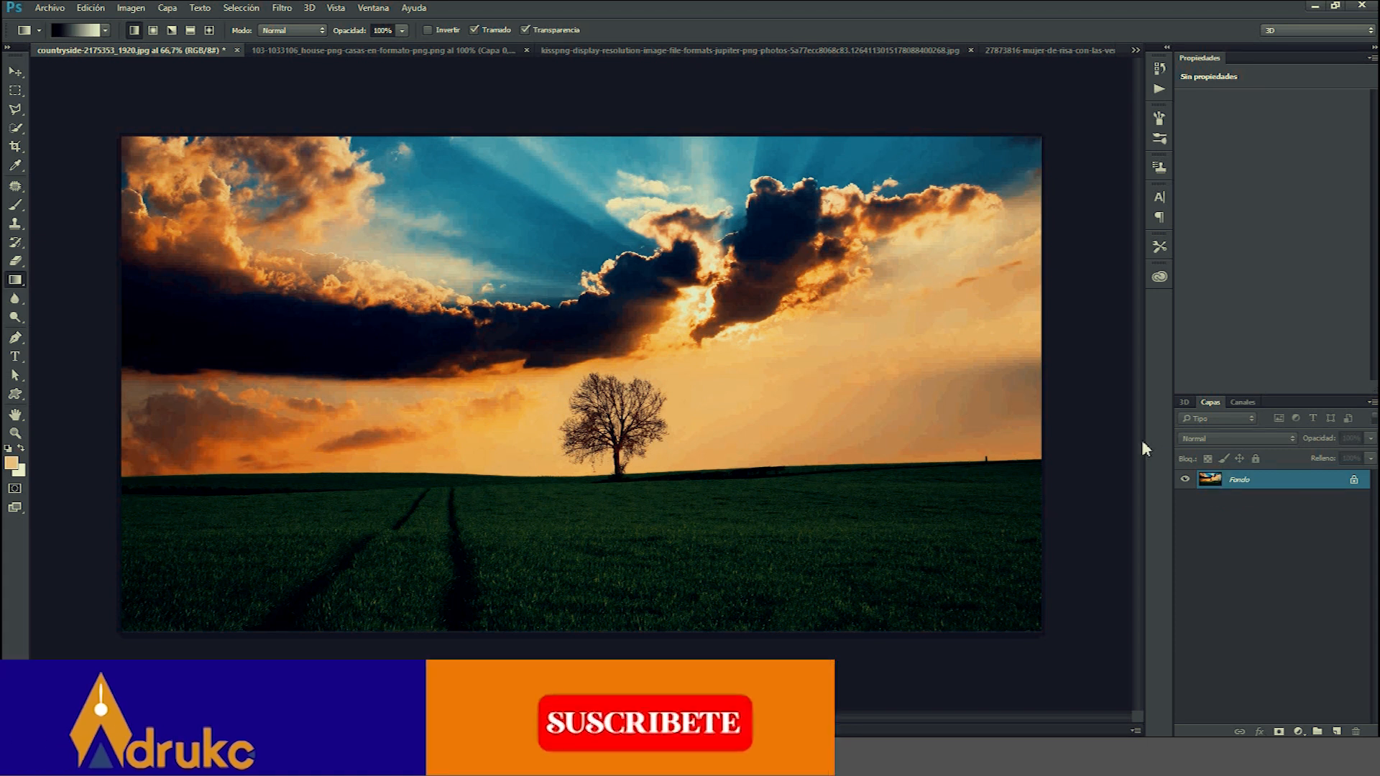
Duplicate the background layer and hide the original.
key("ctrl+j")
left_click(1185, 498)
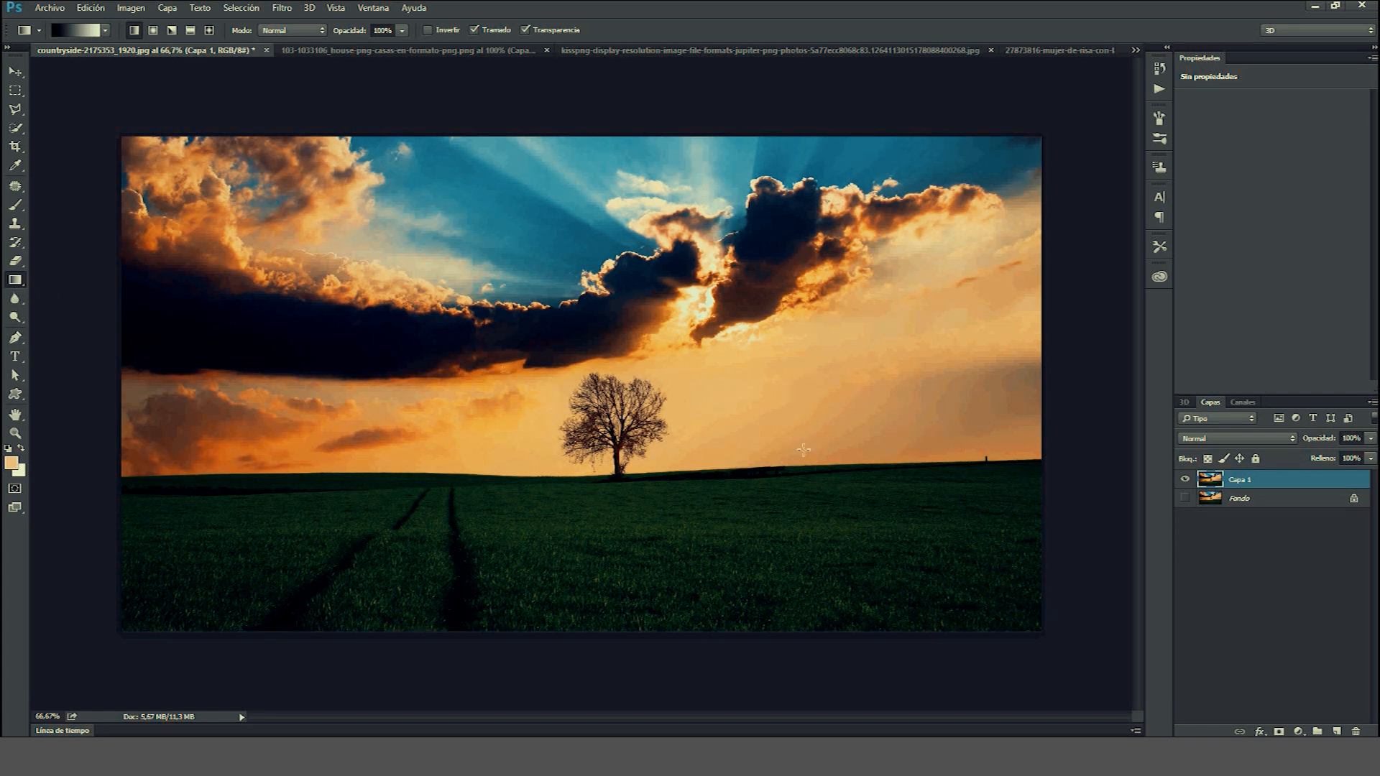
Add a layer mask to the copy and draw a gradient on it to hide the sky above the horizon.
left_click(1278, 731)
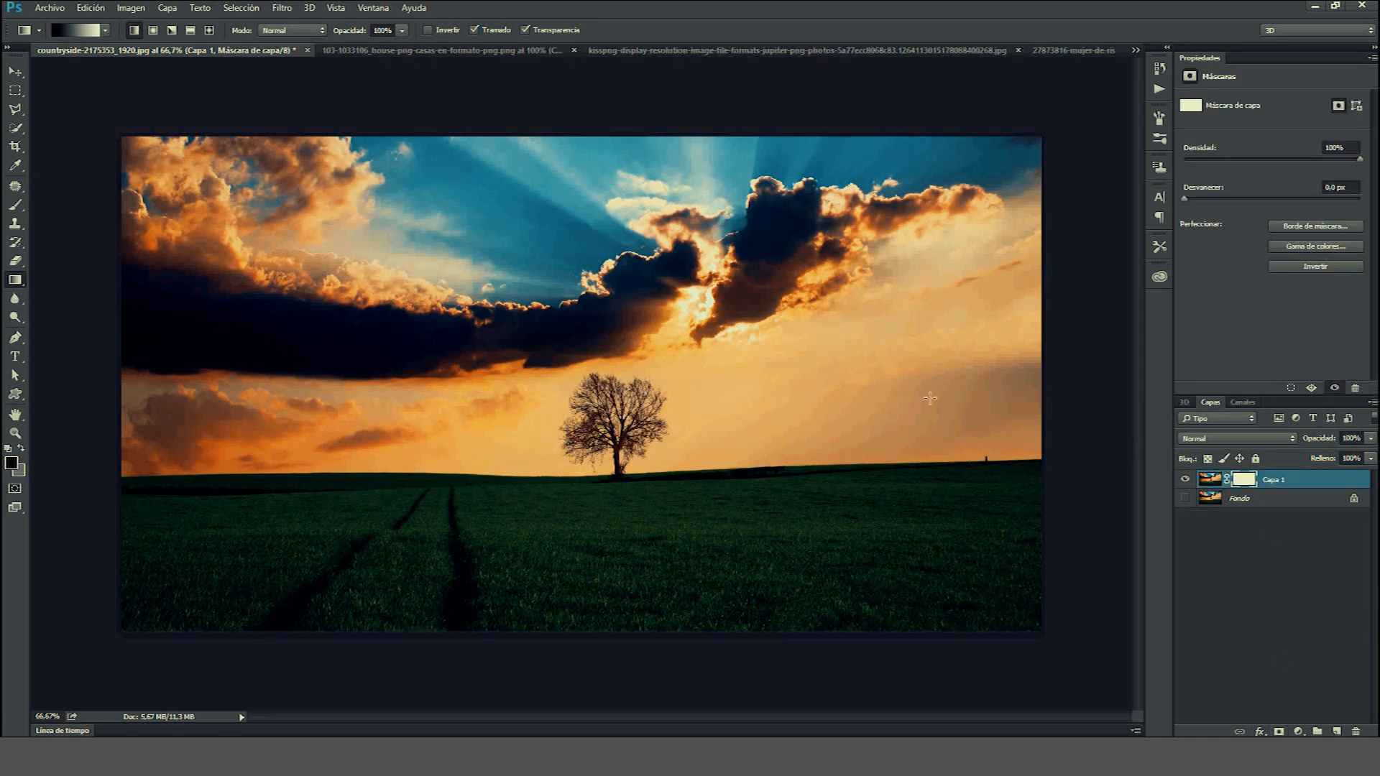
left_click_drag(584, 90, 602, 455)
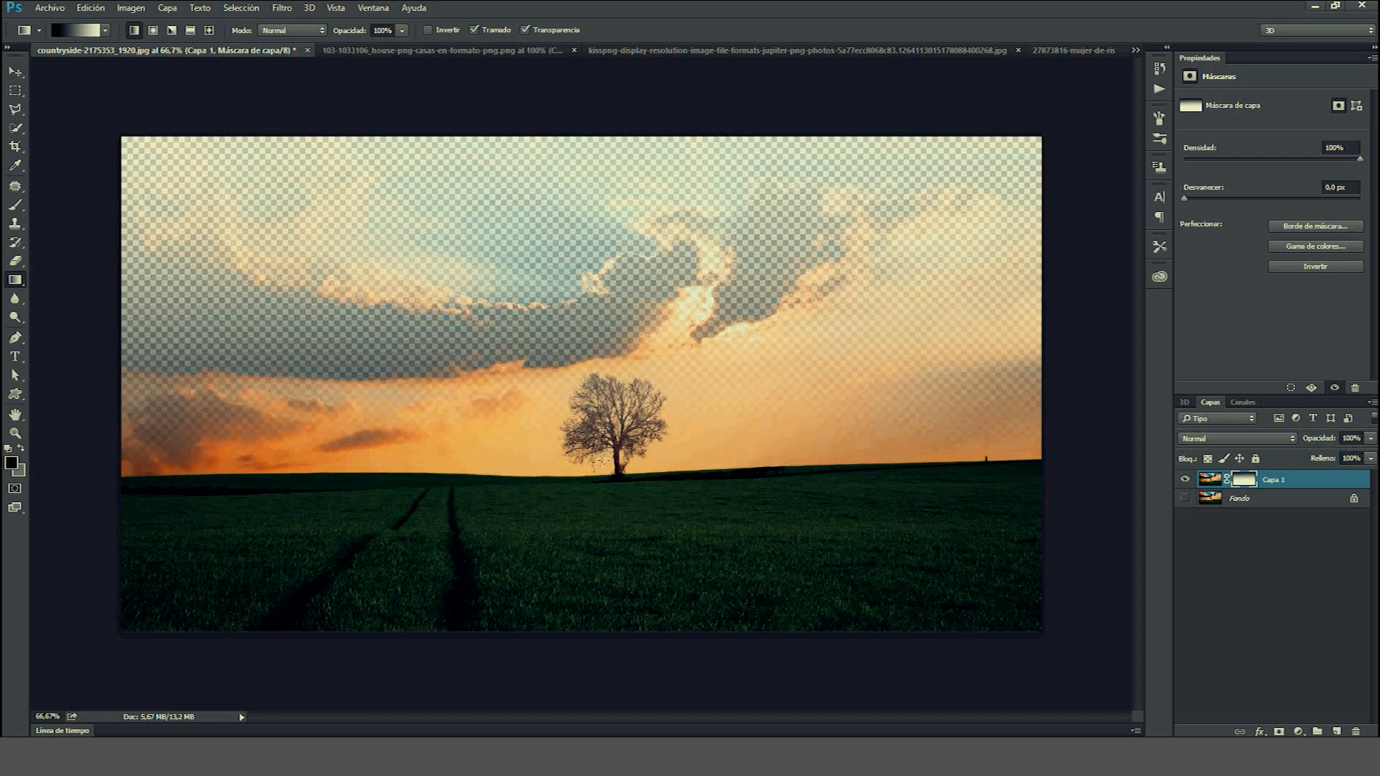
left_click_drag(674, 417, 666, 464)
key("ctrl+z")
left_click_drag(611, 442, 609, 472)
left_click_drag(545, 418, 582, 471)
right_click(583, 472)
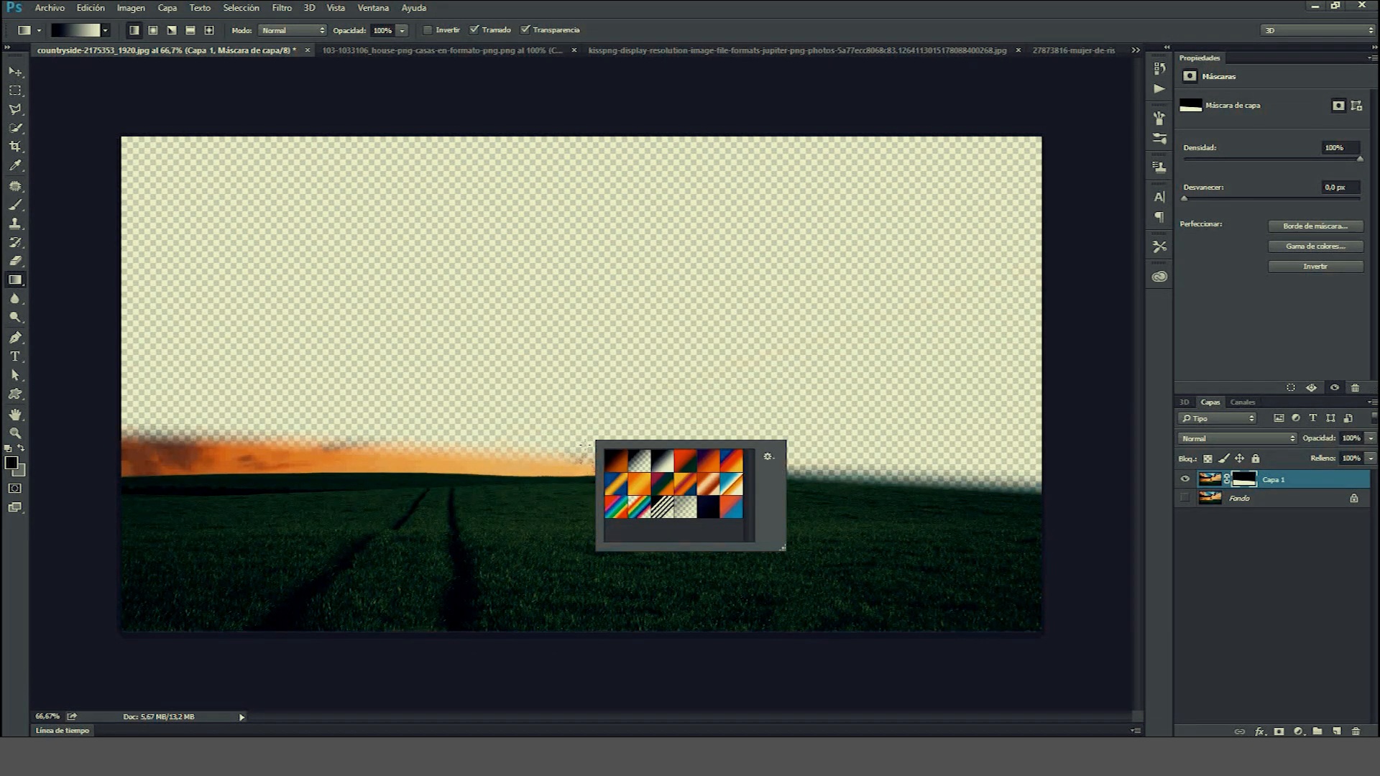
left_click_drag(577, 413, 600, 496)
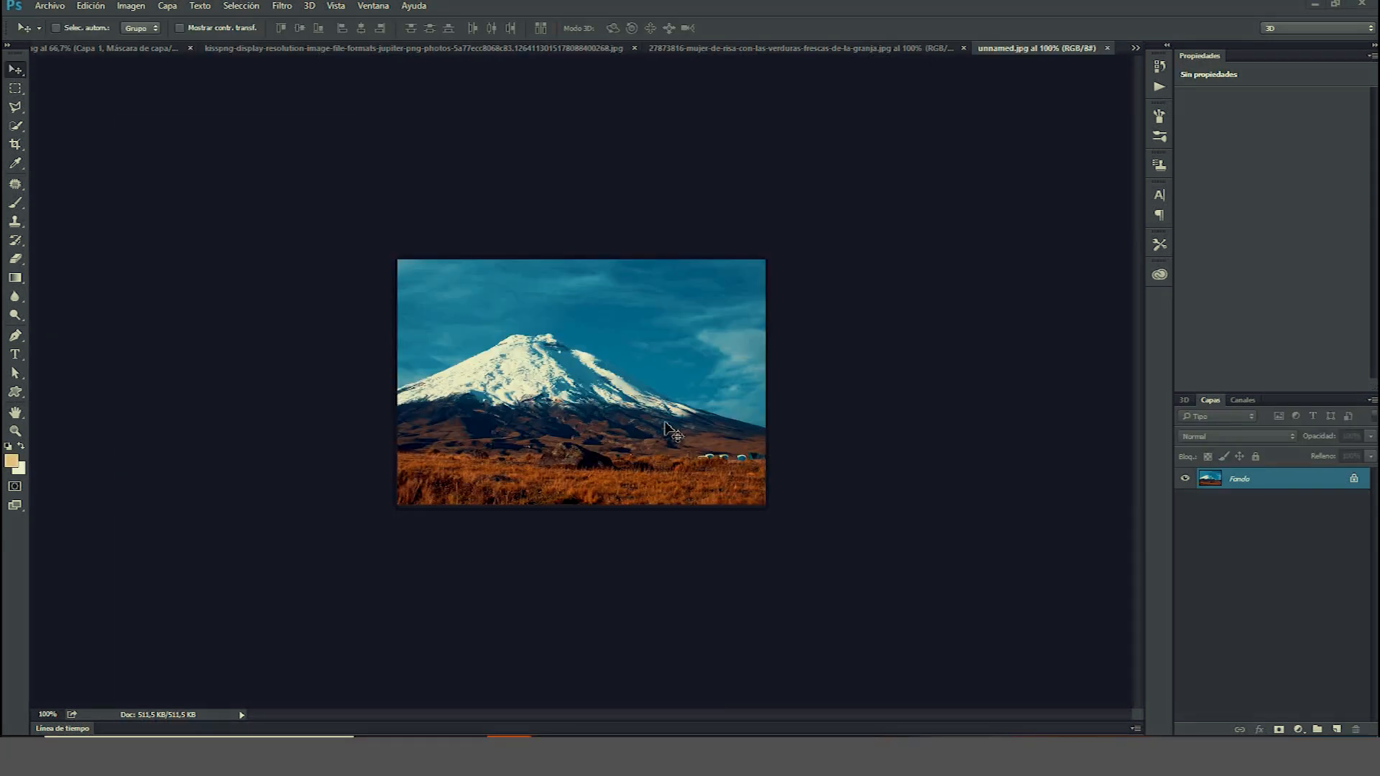
Bring the snowy mountain photo into the landscape document and scale it to cover the whole canvas.
left_click_drag(622, 384, 287, 324)
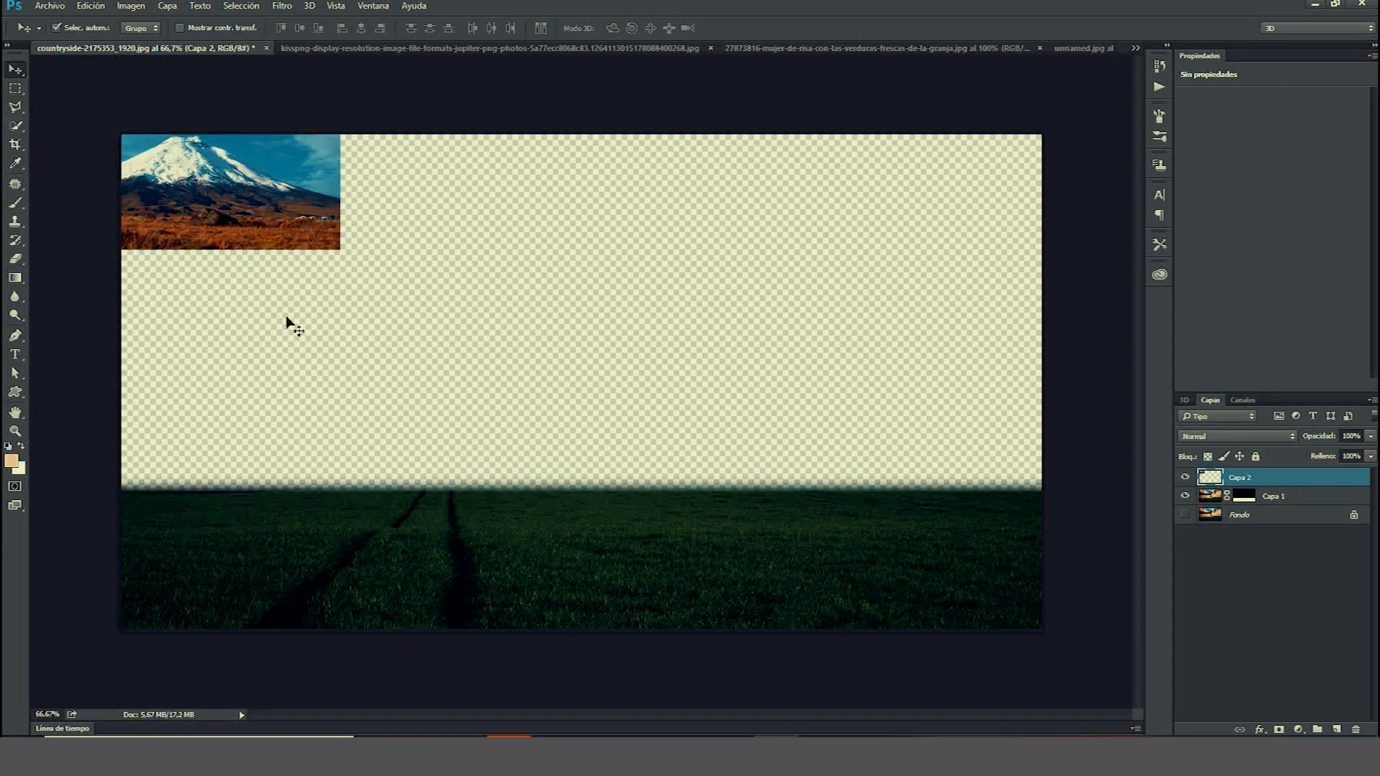
key("ctrl+t")
left_click_drag(351, 264, 1070, 645)
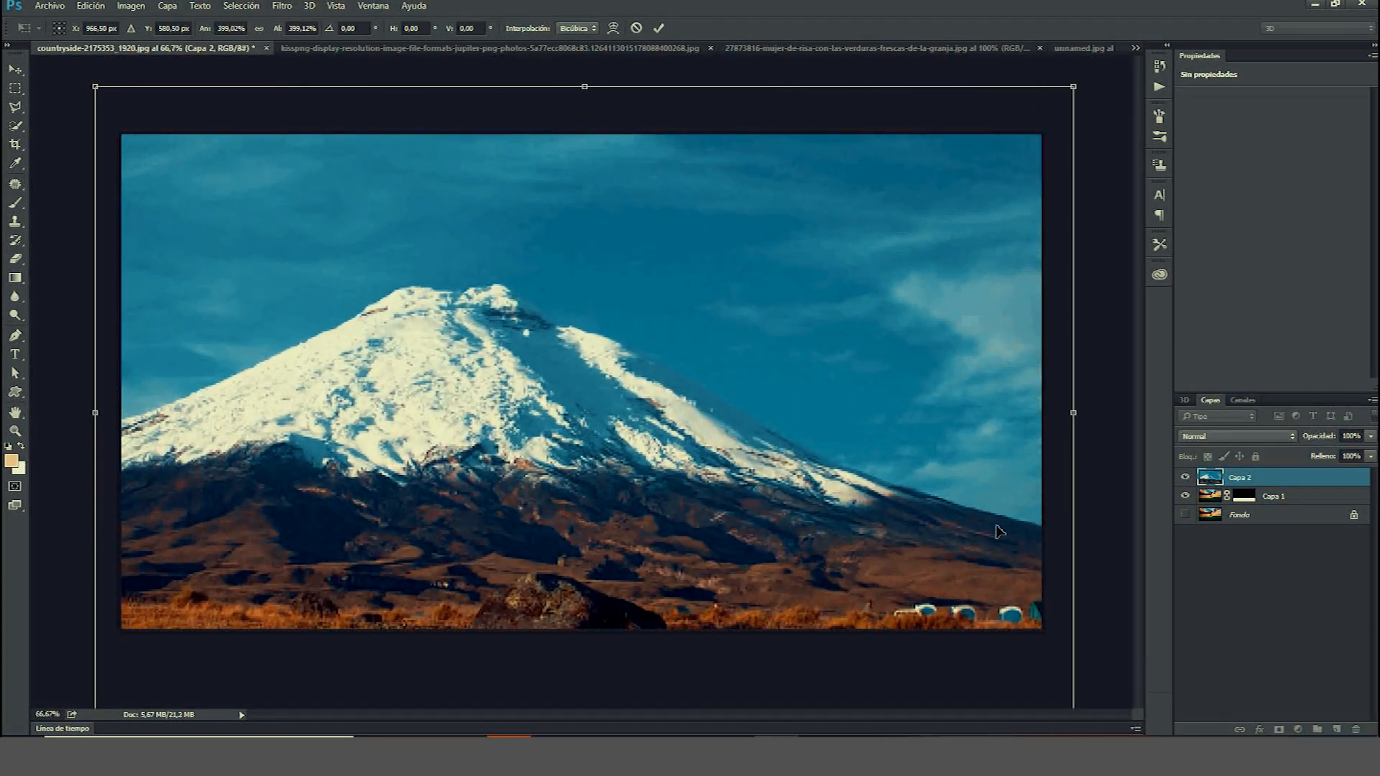
left_click_drag(995, 538, 997, 423)
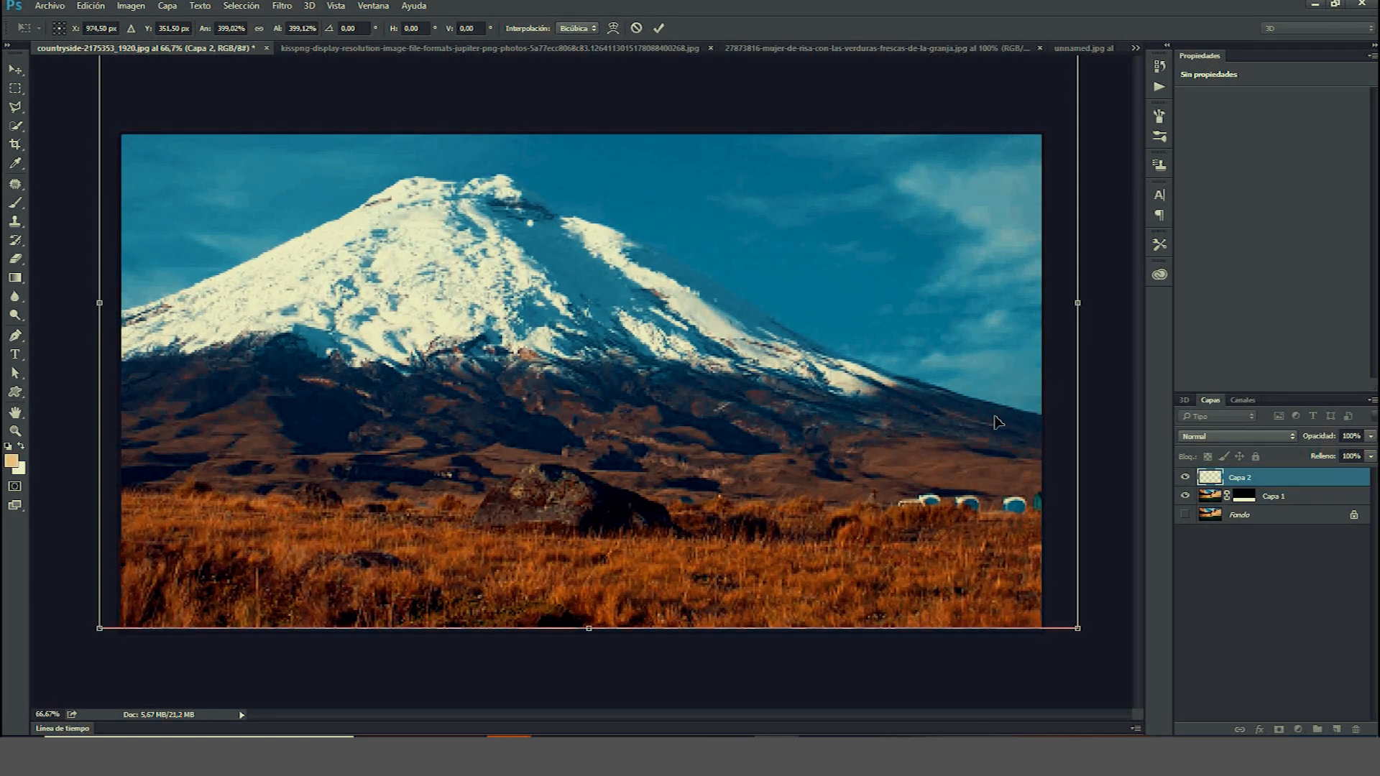
key("Return")
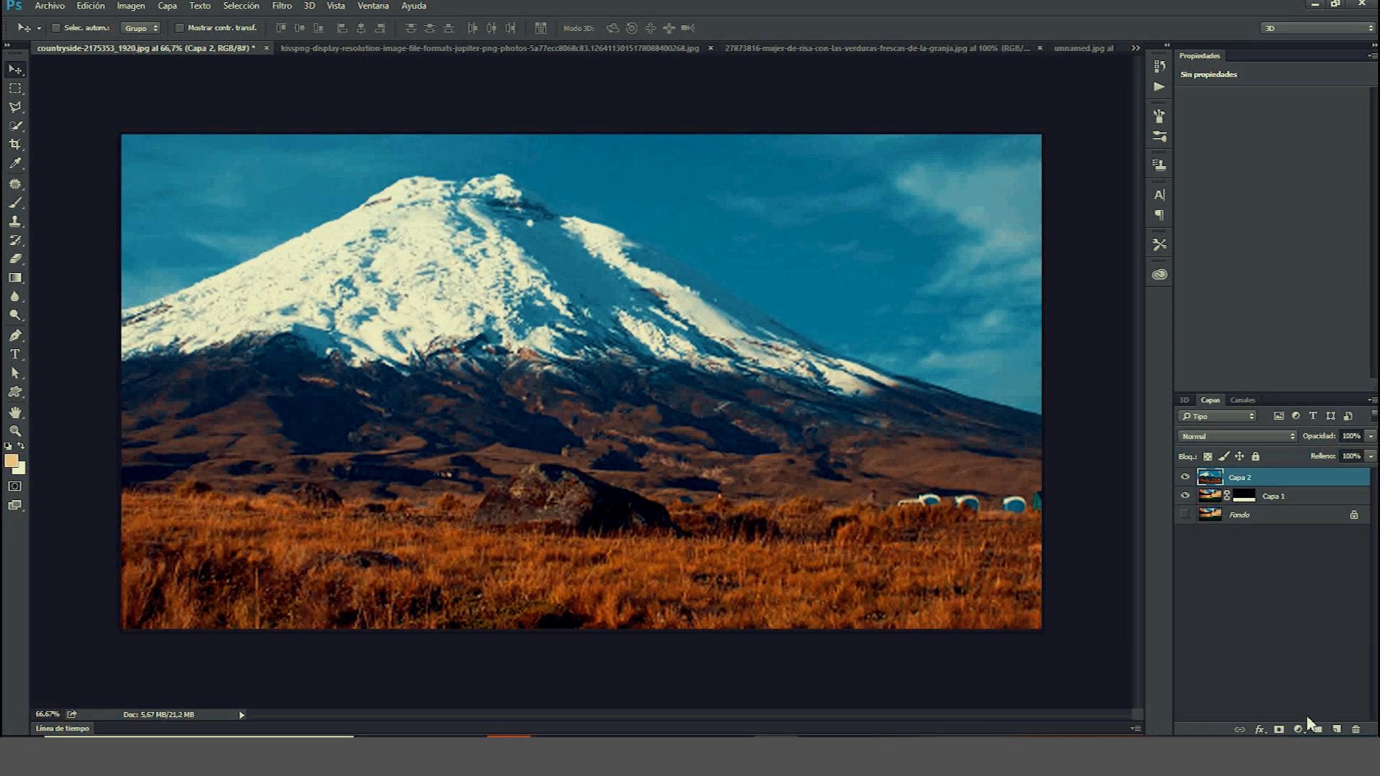
Add a layer mask to the mountain layer and pick the Gradient tool.
left_click(1278, 730)
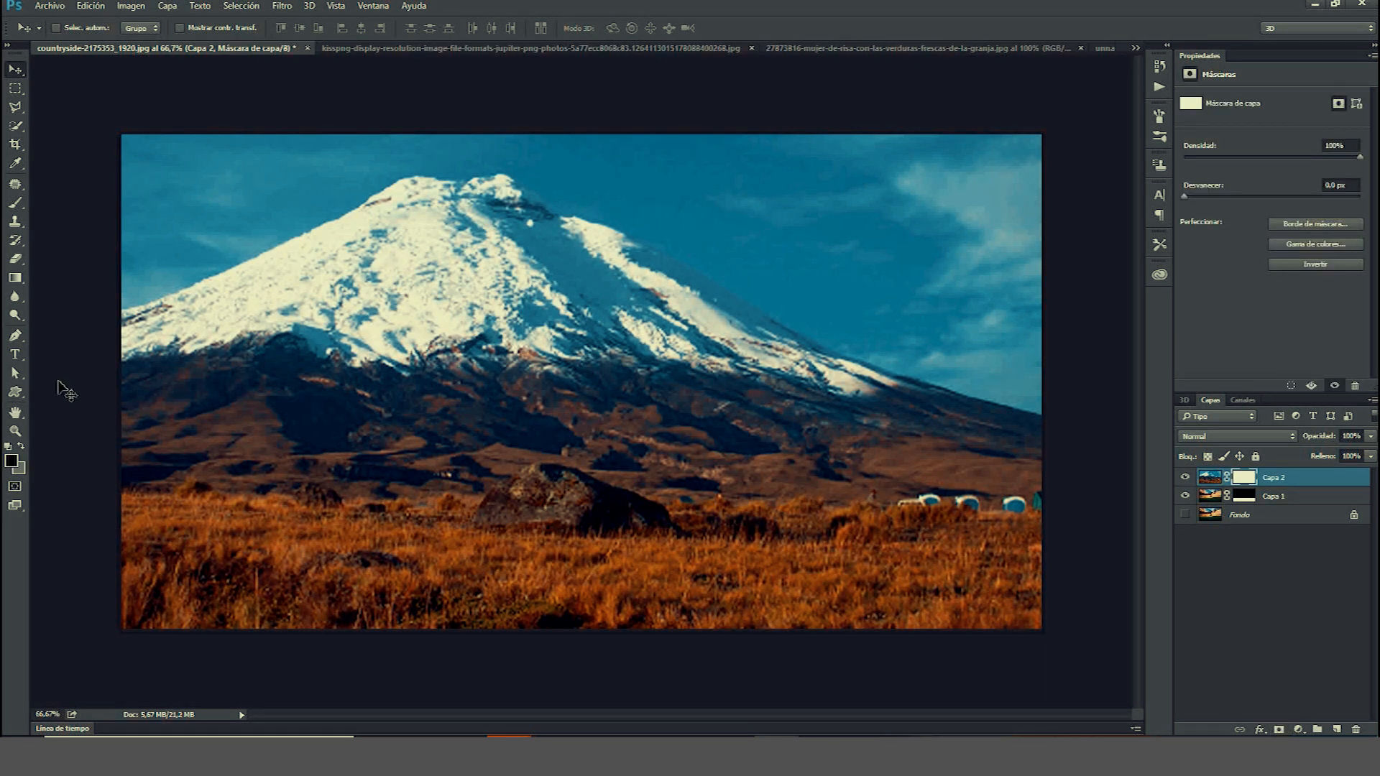
left_click(15, 279)
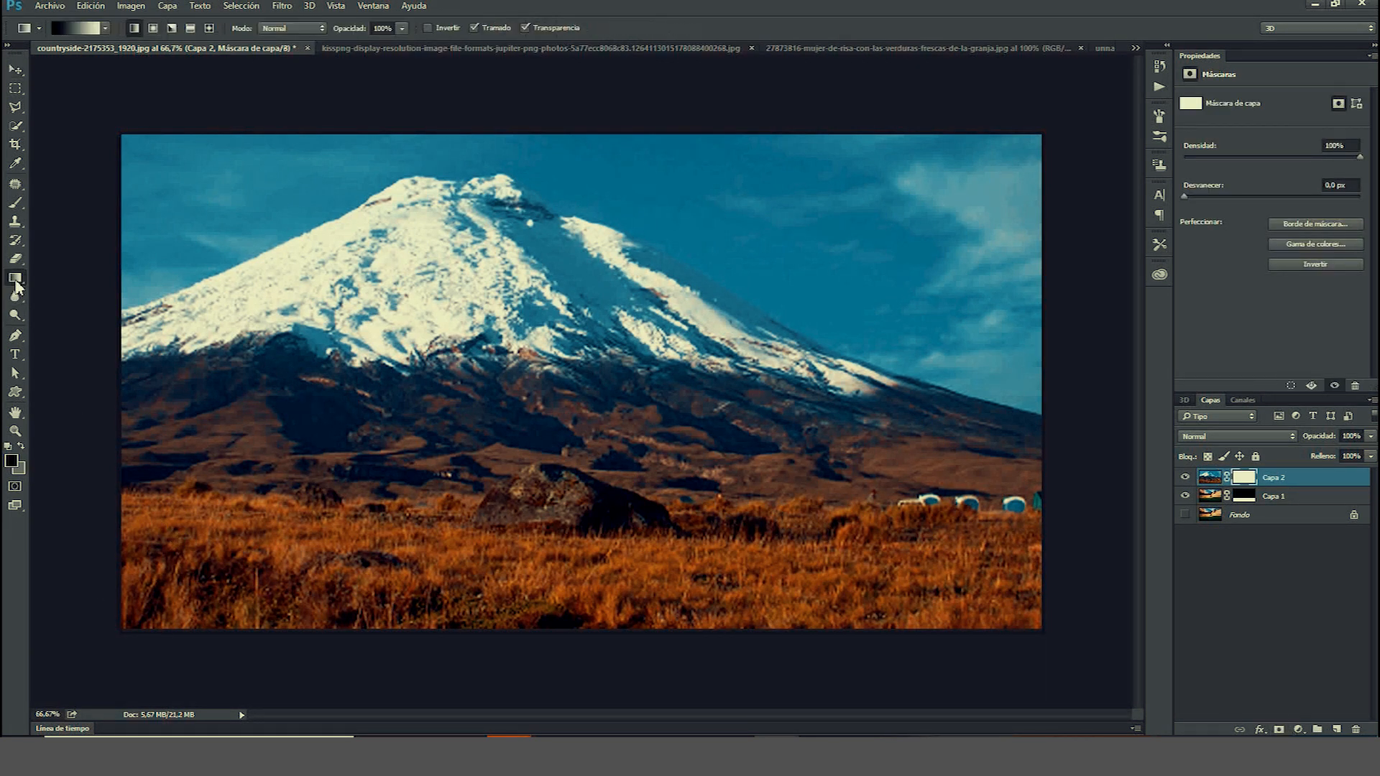
right_click(604, 656)
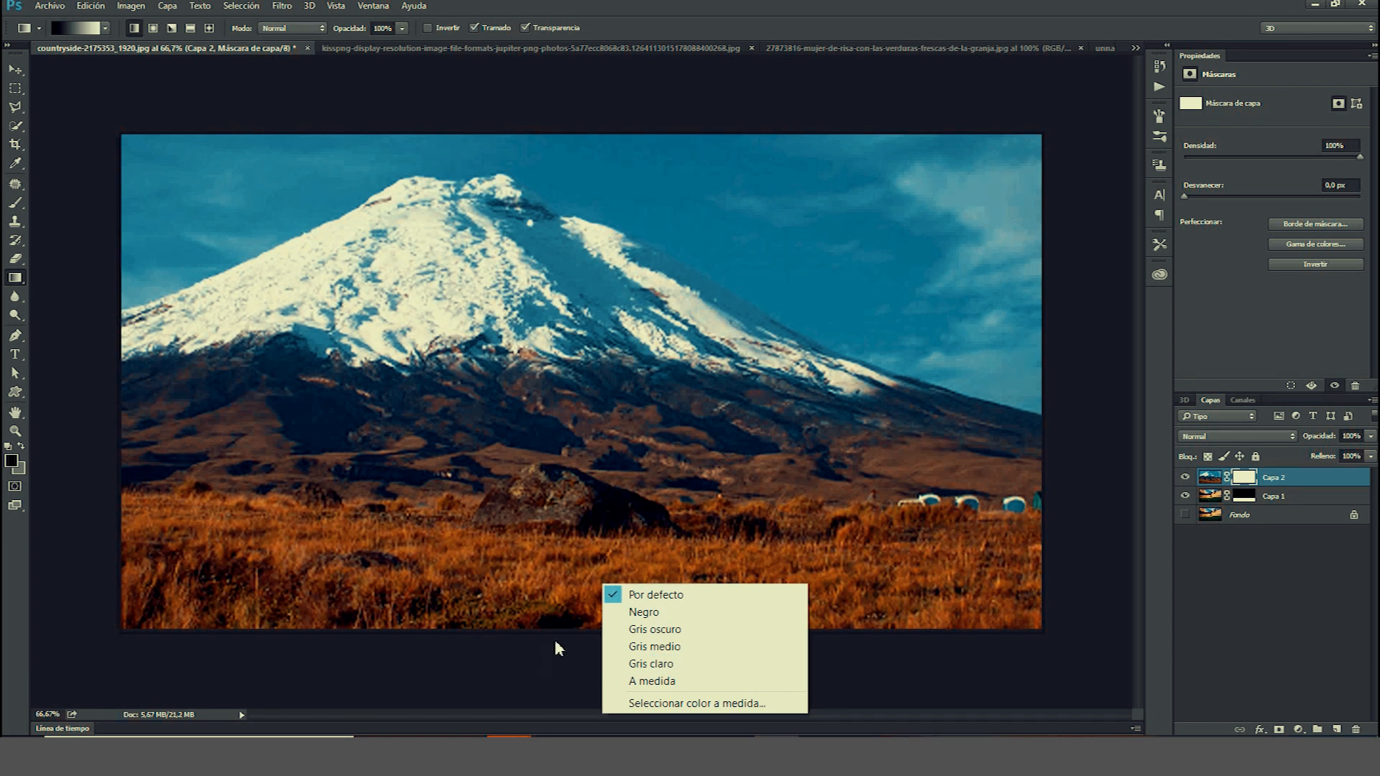
left_click(553, 660)
right_click(562, 656)
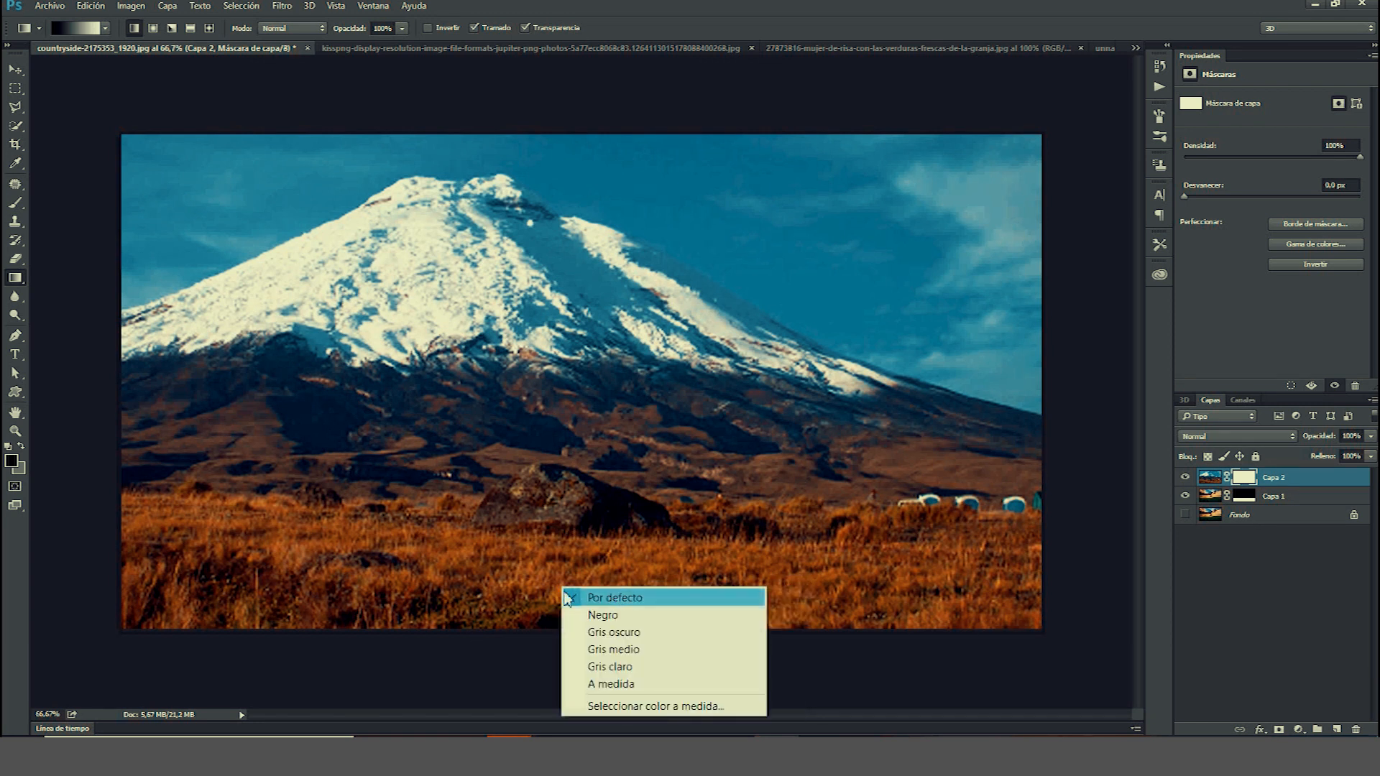
left_click(545, 672)
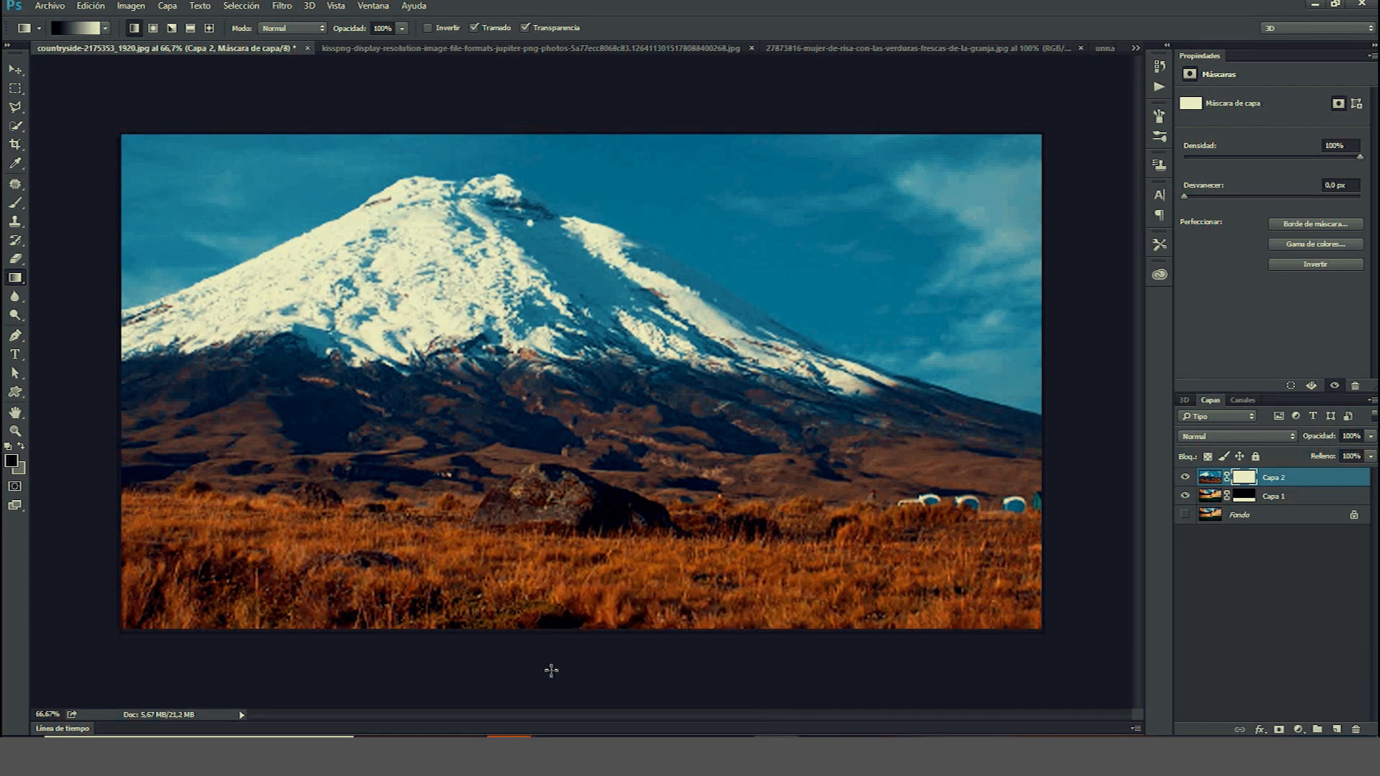
left_click_drag(598, 635, 610, 508)
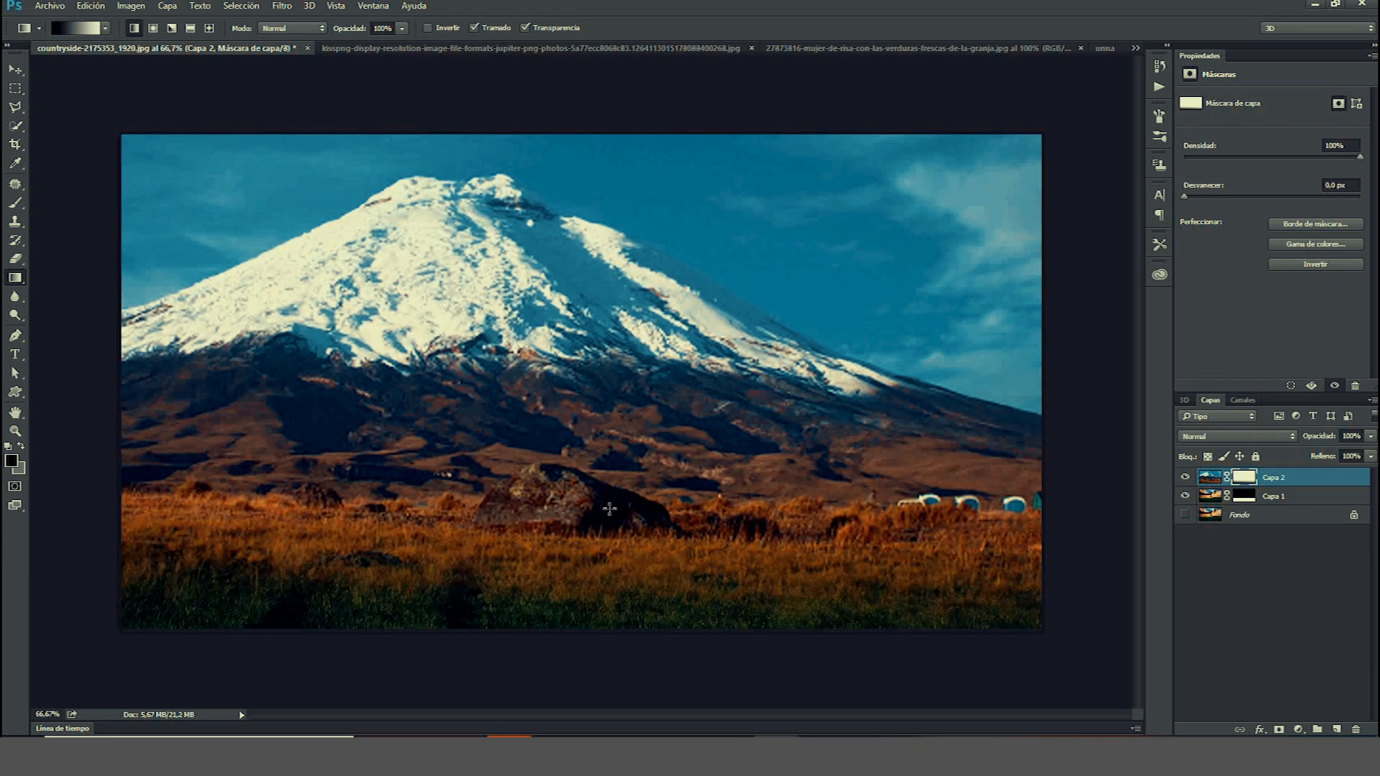
left_click_drag(582, 572, 595, 546)
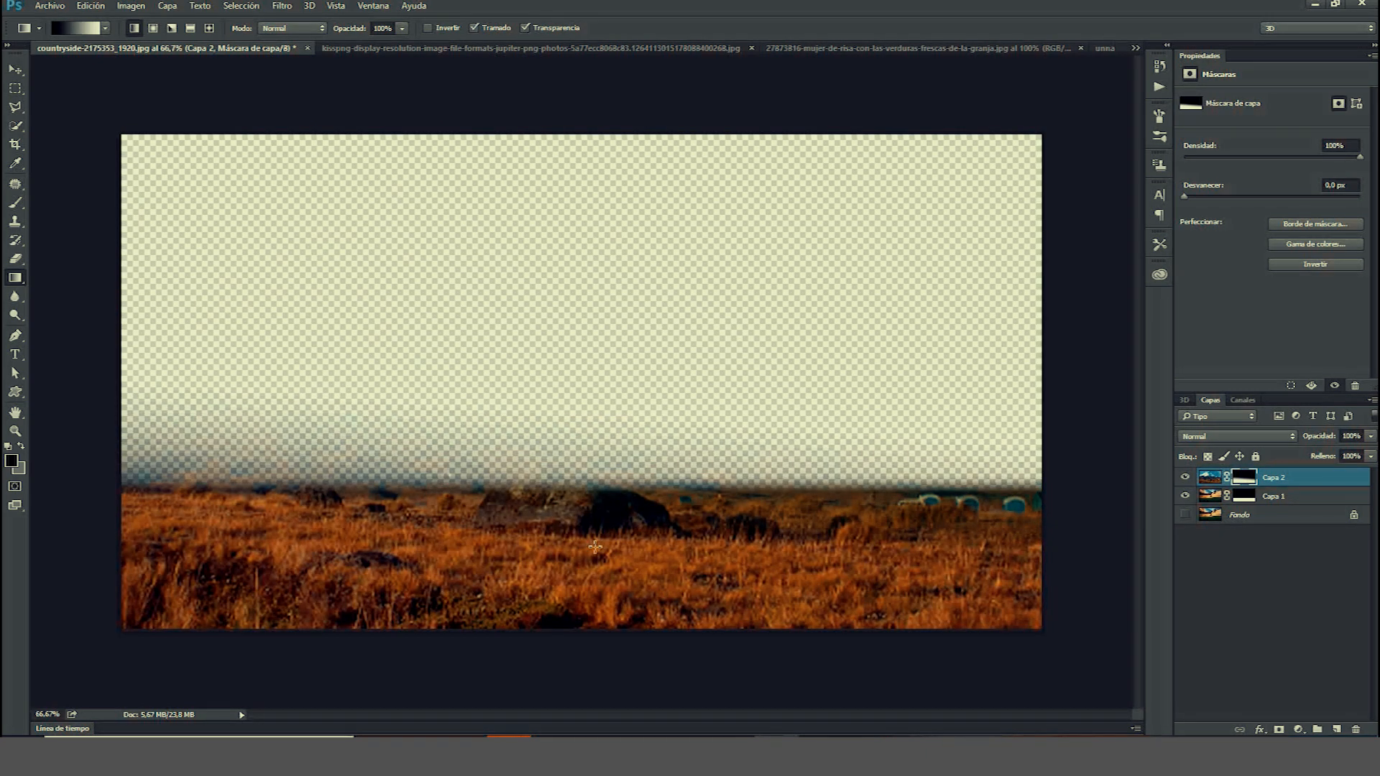
key("ctrl+z")
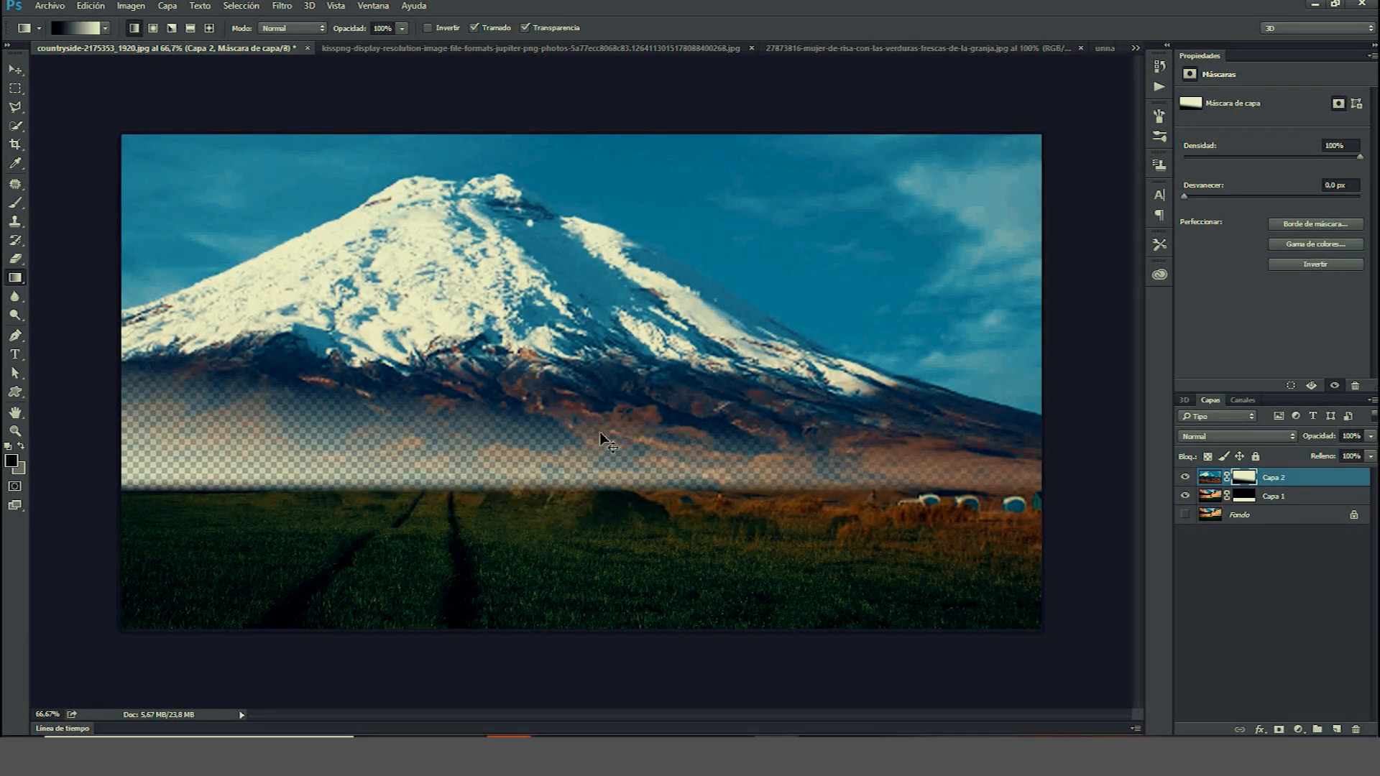
key("ctrl+z")
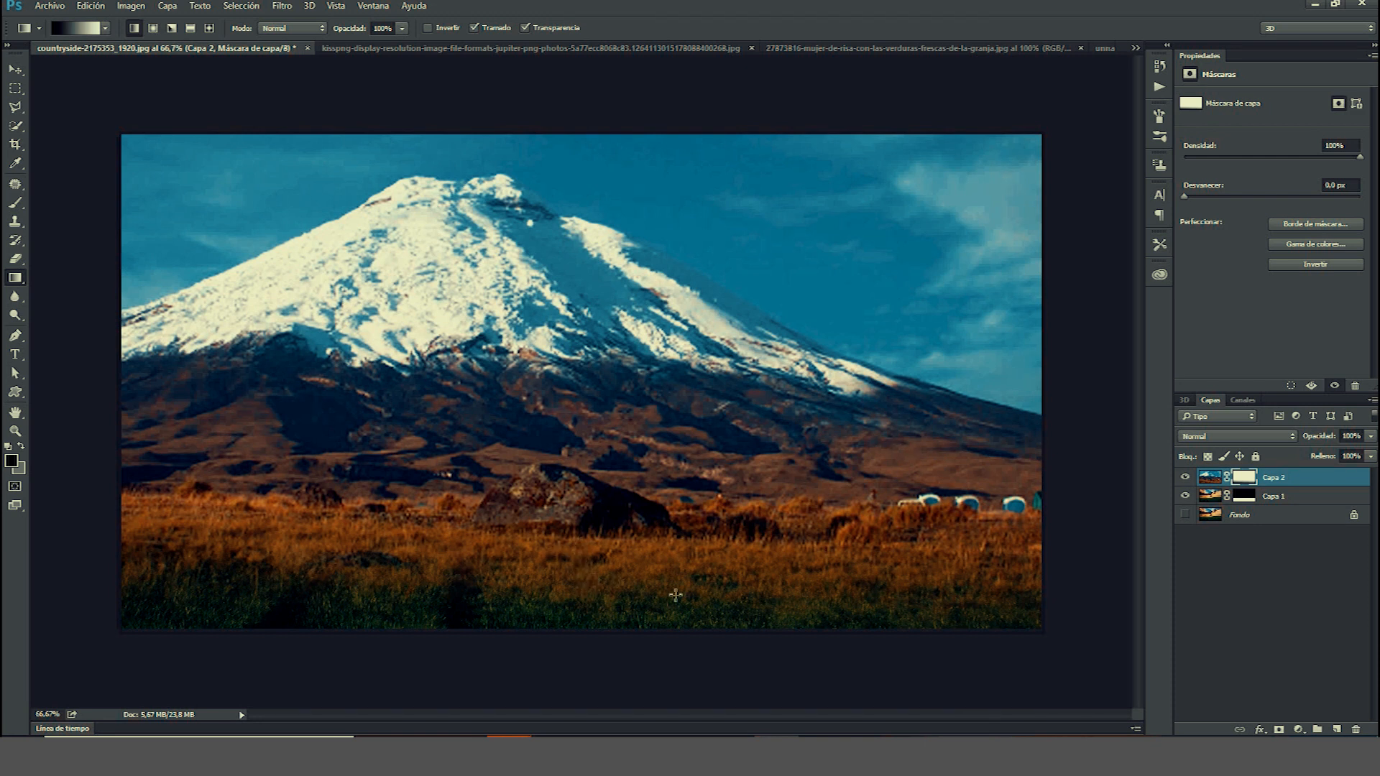
Draw a gradient on the mountain layer's mask so the green field shows below the horizon.
left_click_drag(616, 590, 600, 524)
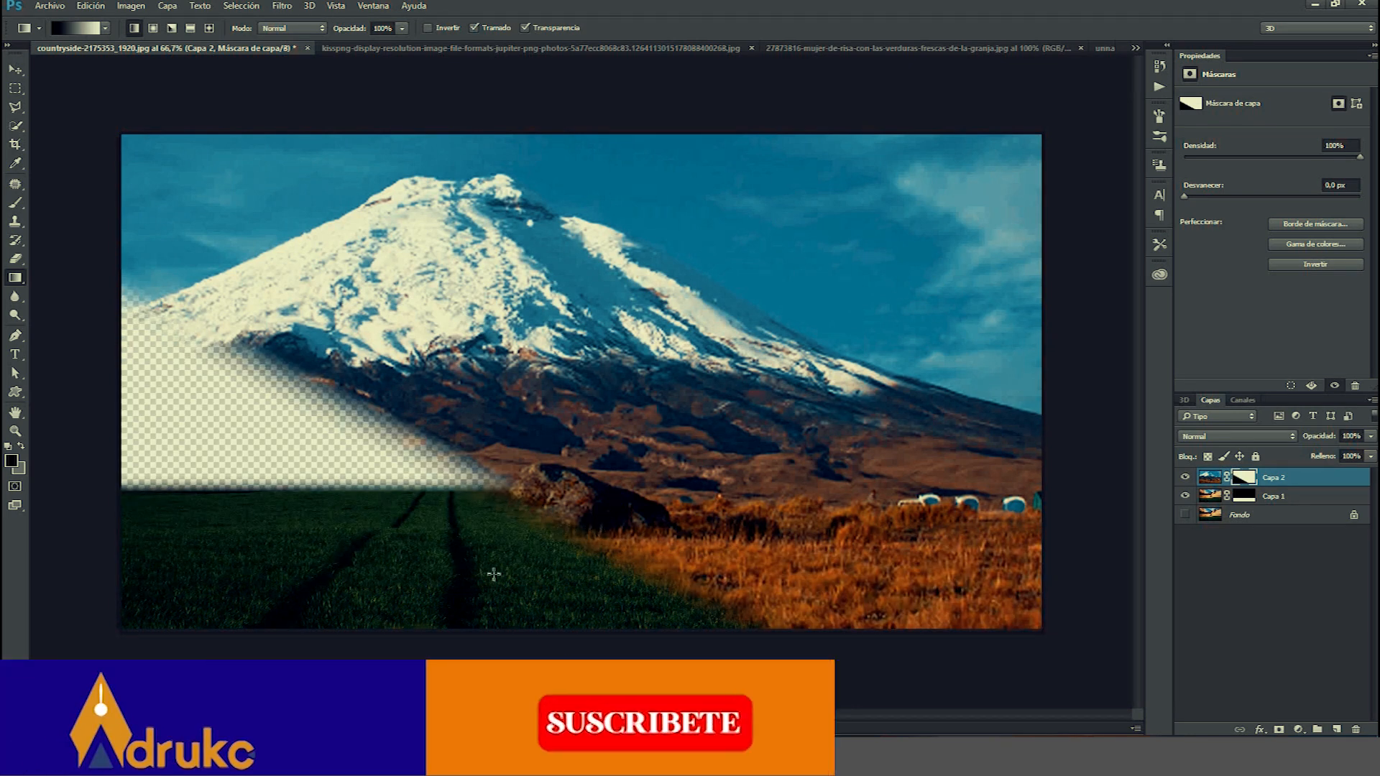
left_click_drag(486, 564, 525, 523)
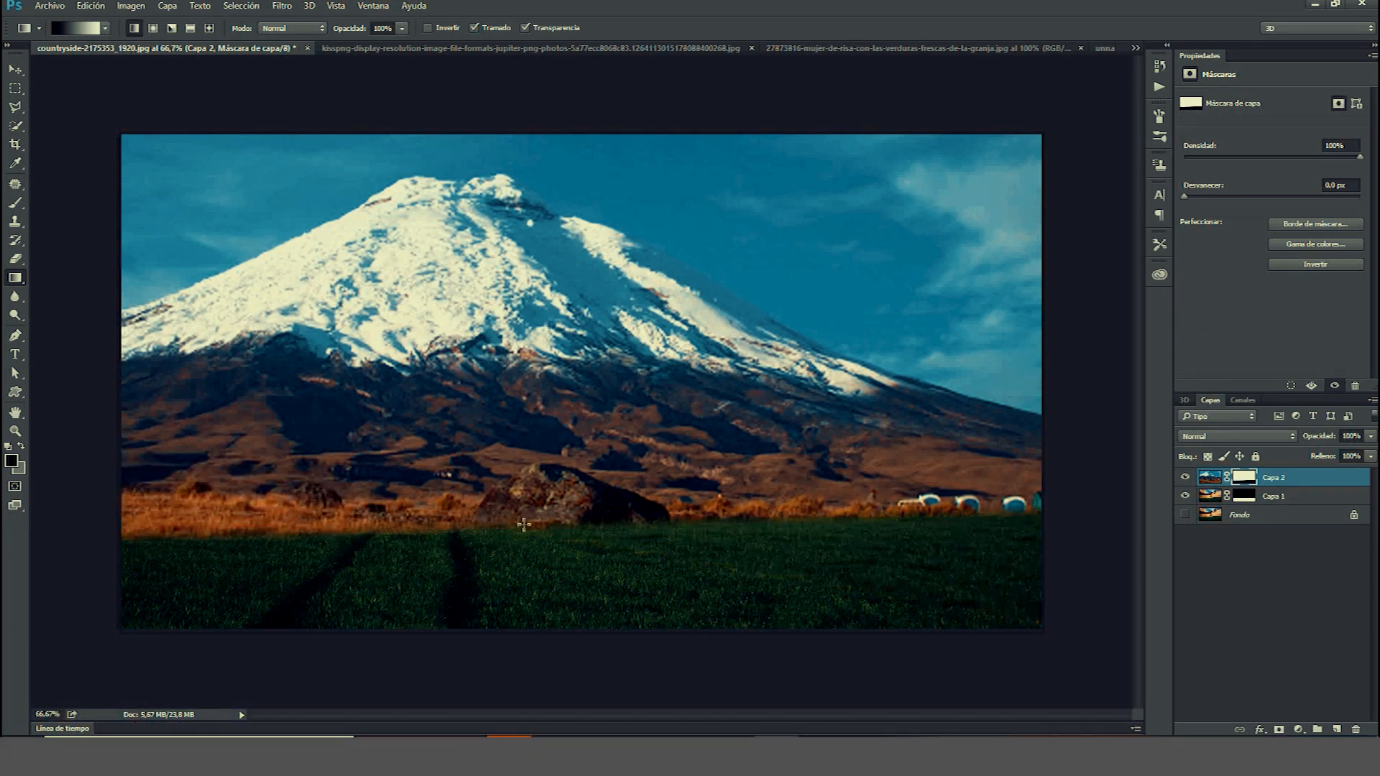
right_click(556, 516)
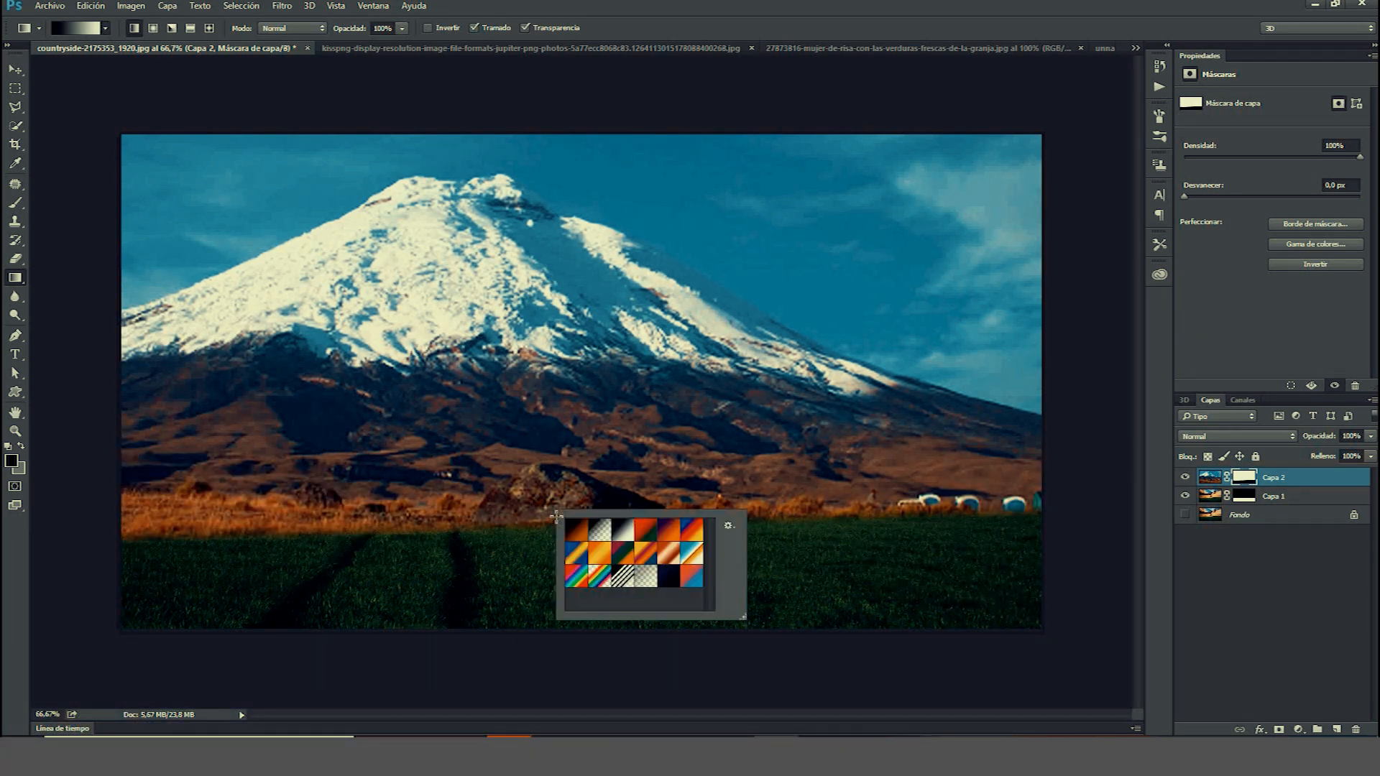
key("Escape")
left_click_drag(559, 505, 554, 496)
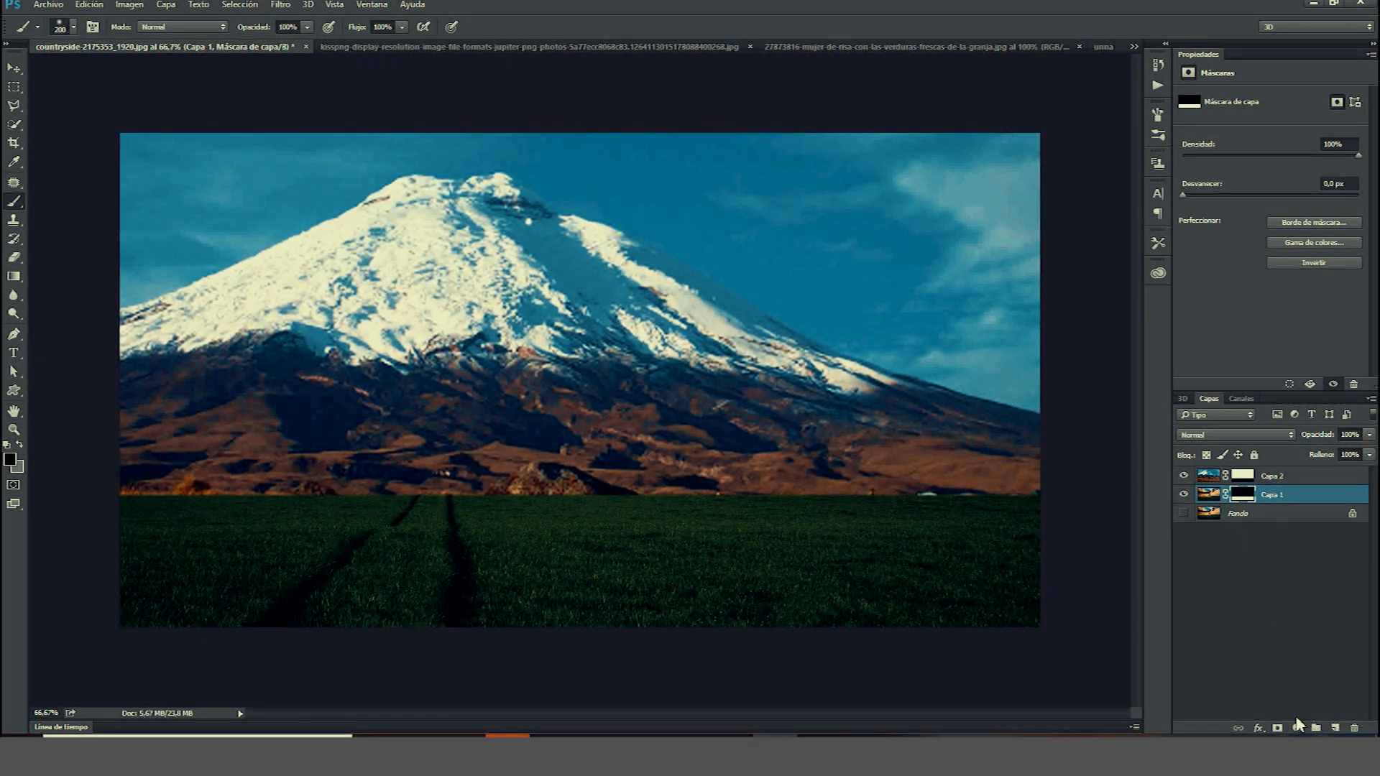
Add a Hue/Saturation adjustment layer with hue -26 and saturation -38, tweaking the lightness.
left_click(1298, 728)
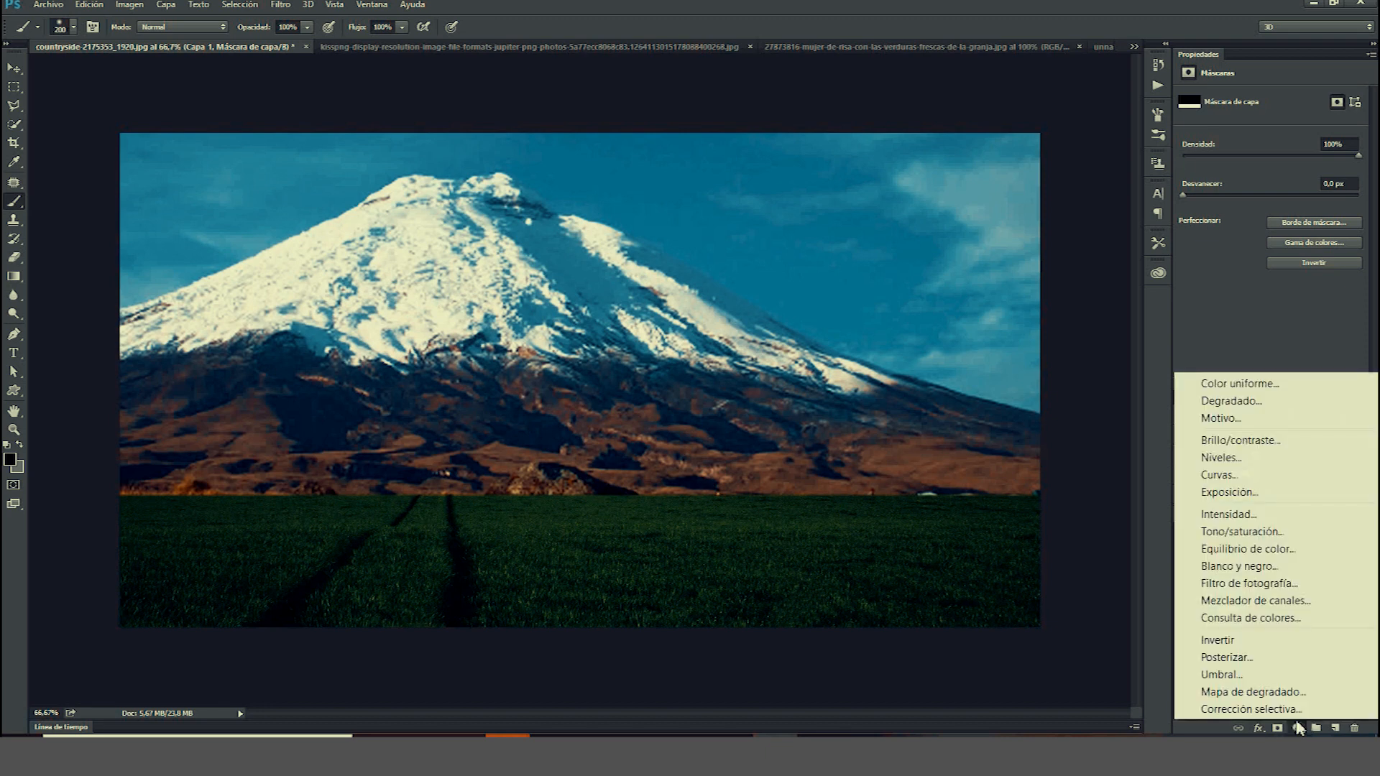
left_click(1269, 532)
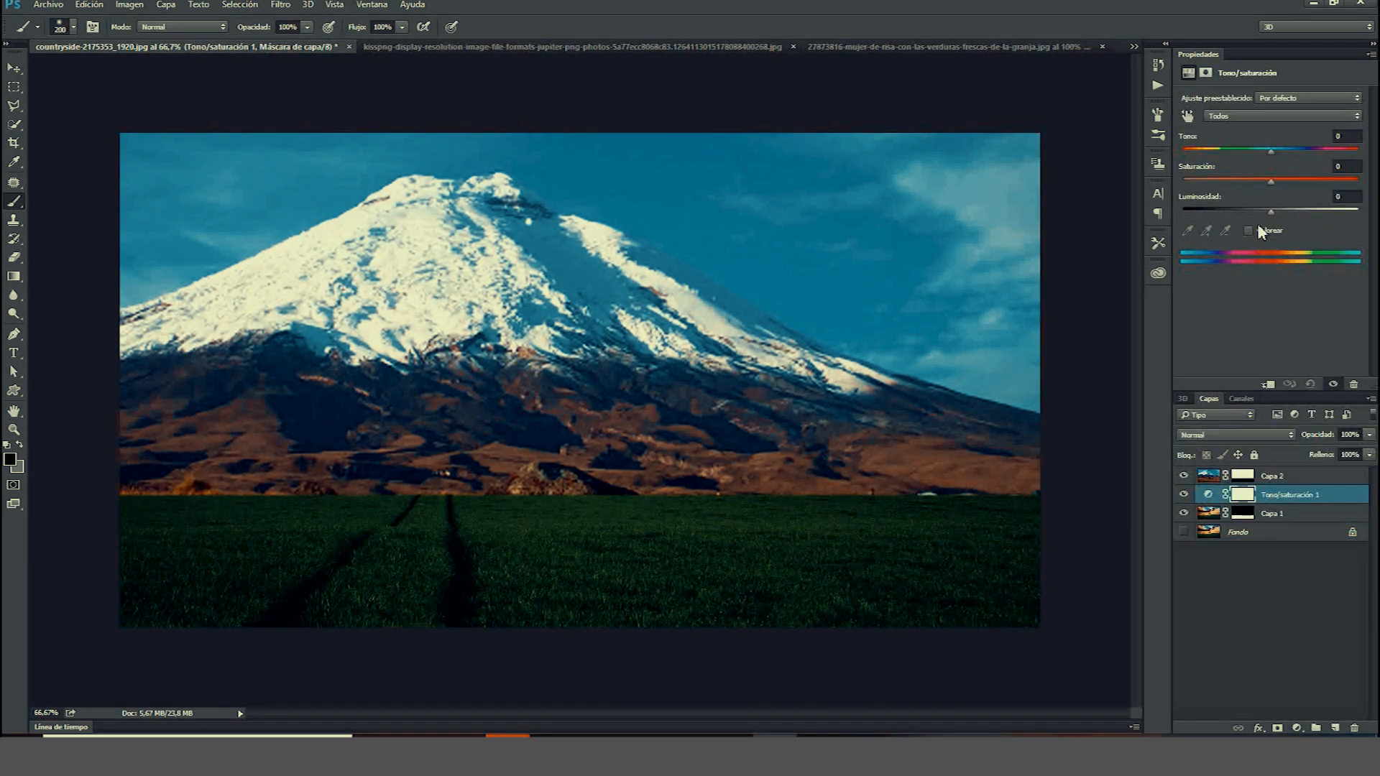
left_click_drag(1268, 150, 1251, 151)
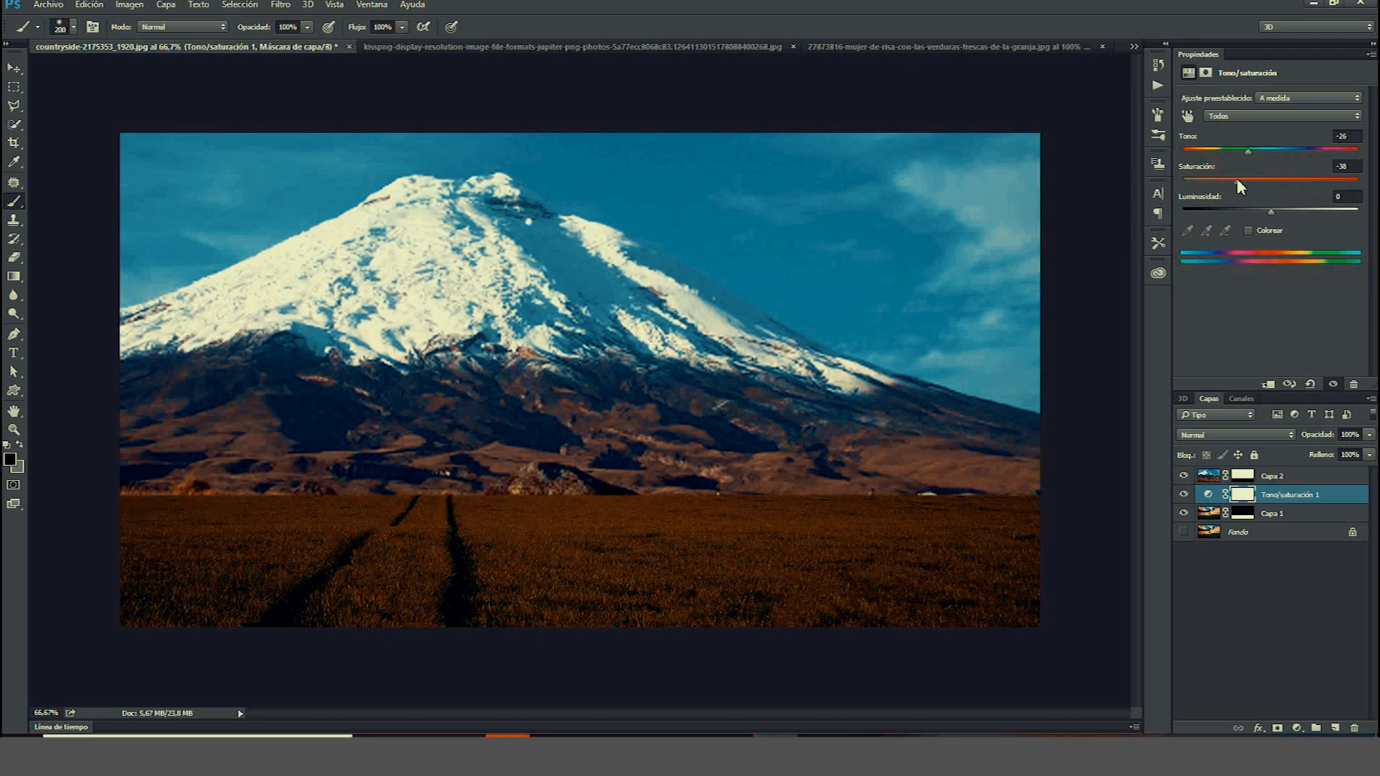
left_click(1287, 210)
left_click(1267, 210)
left_click(1280, 211)
left_click(1270, 210)
Add a Gradient Fill layer with a linear 90° gradient.
left_click(1298, 727)
left_click(1215, 415)
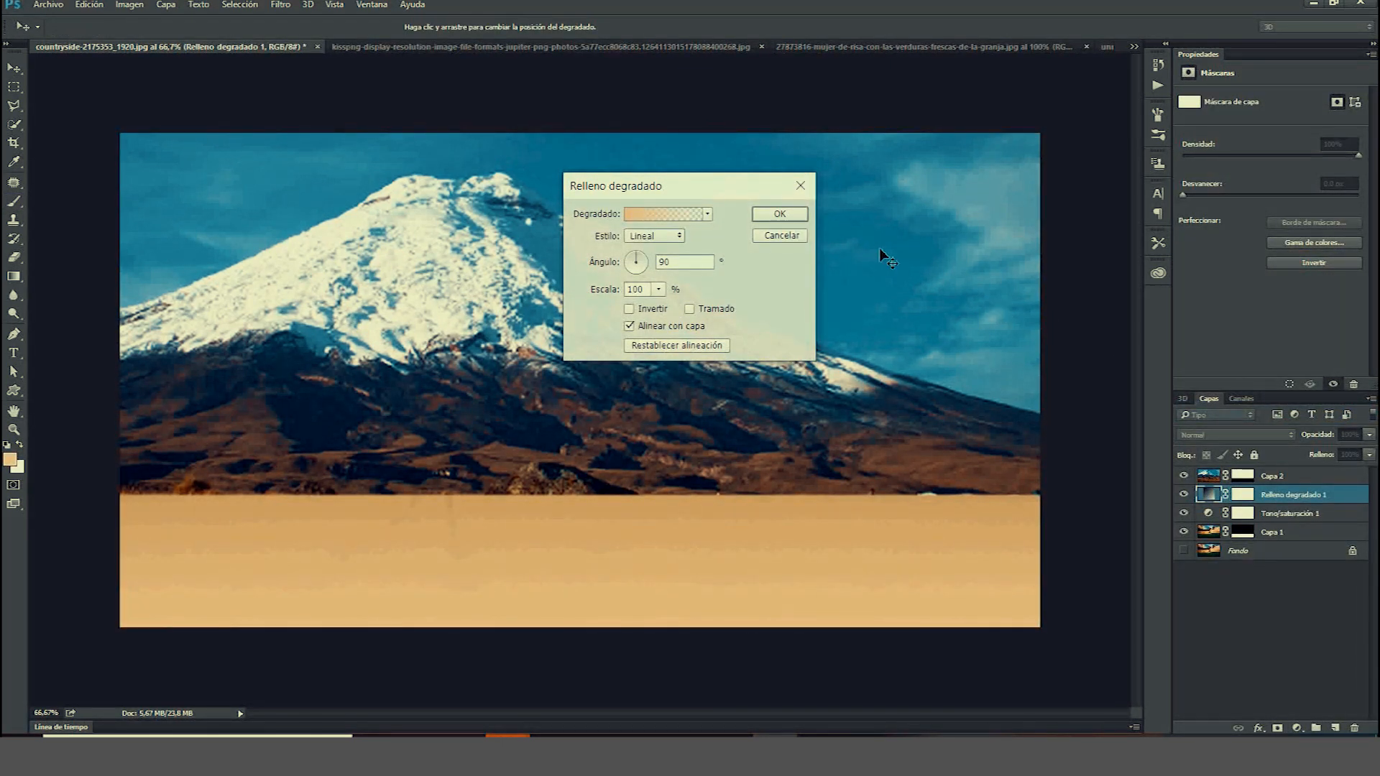
left_click(776, 214)
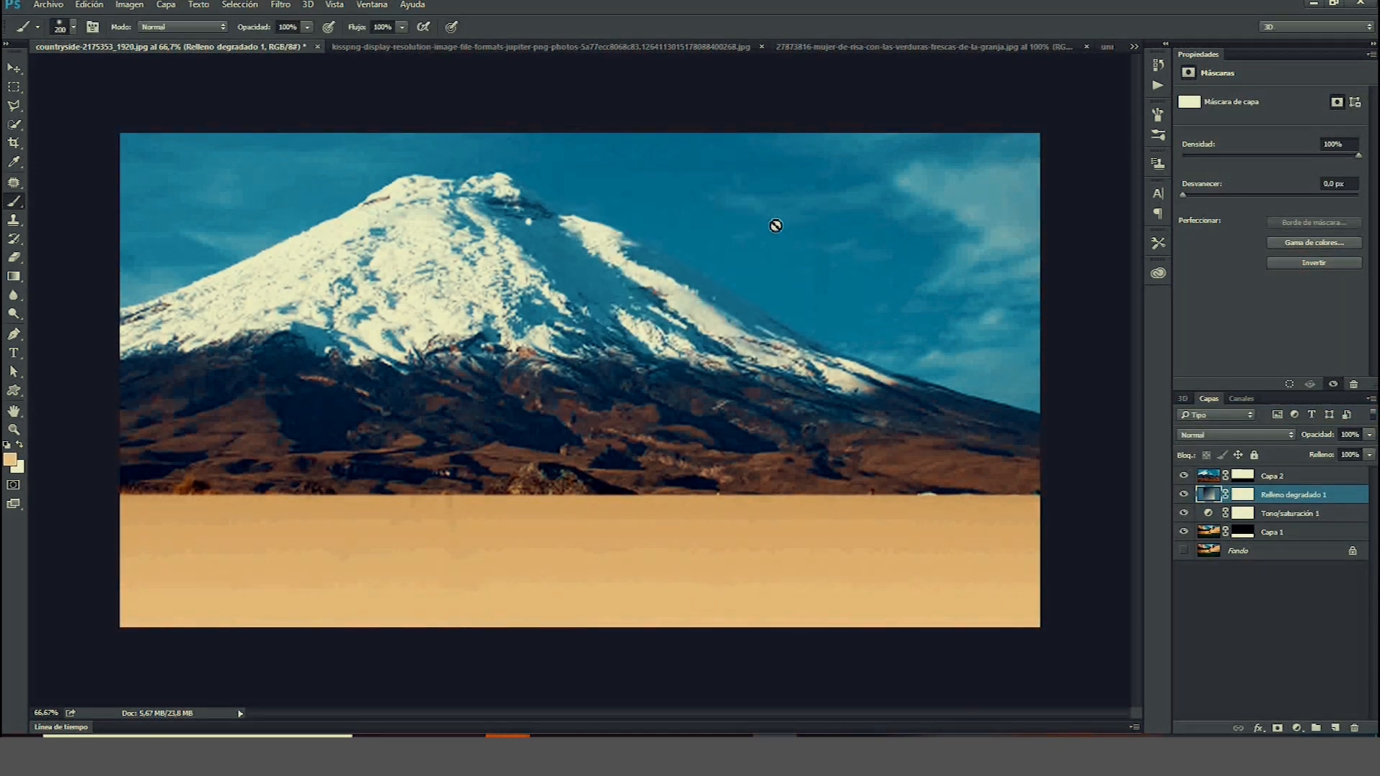
Move the gradient fill layer below the copied landscape layer in the layer stack.
right_click(1216, 496)
left_click(1255, 488)
double_click(1286, 476)
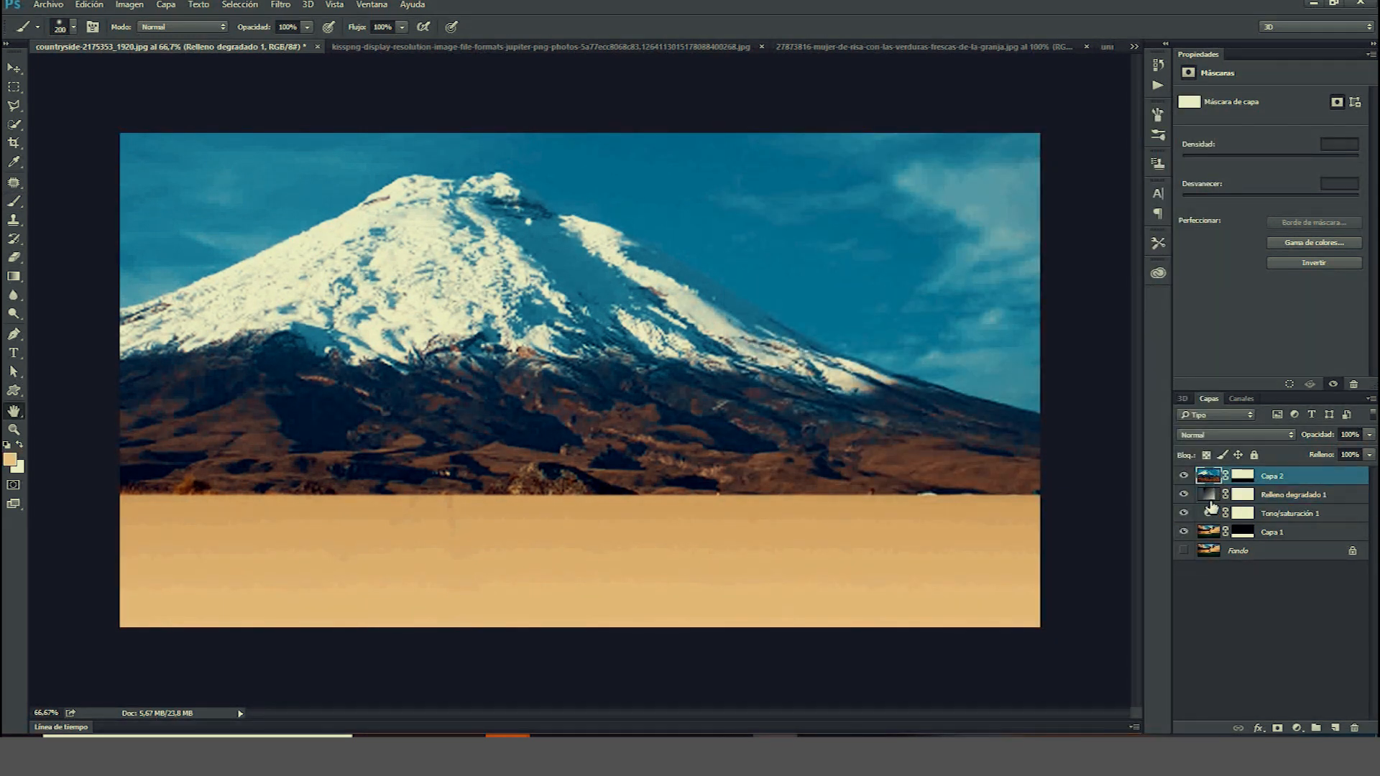
left_click(1294, 148)
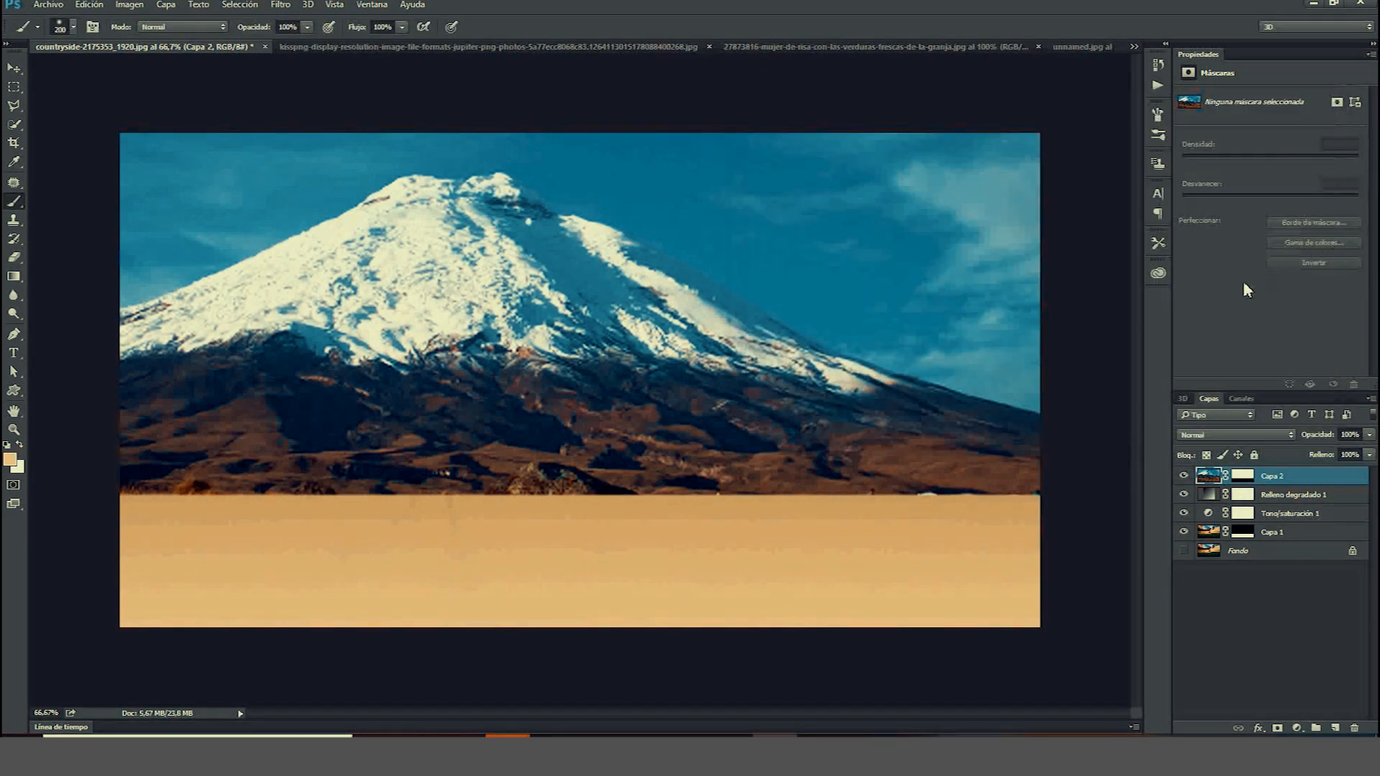
left_click(1222, 496)
left_click_drag(1222, 496, 1222, 539)
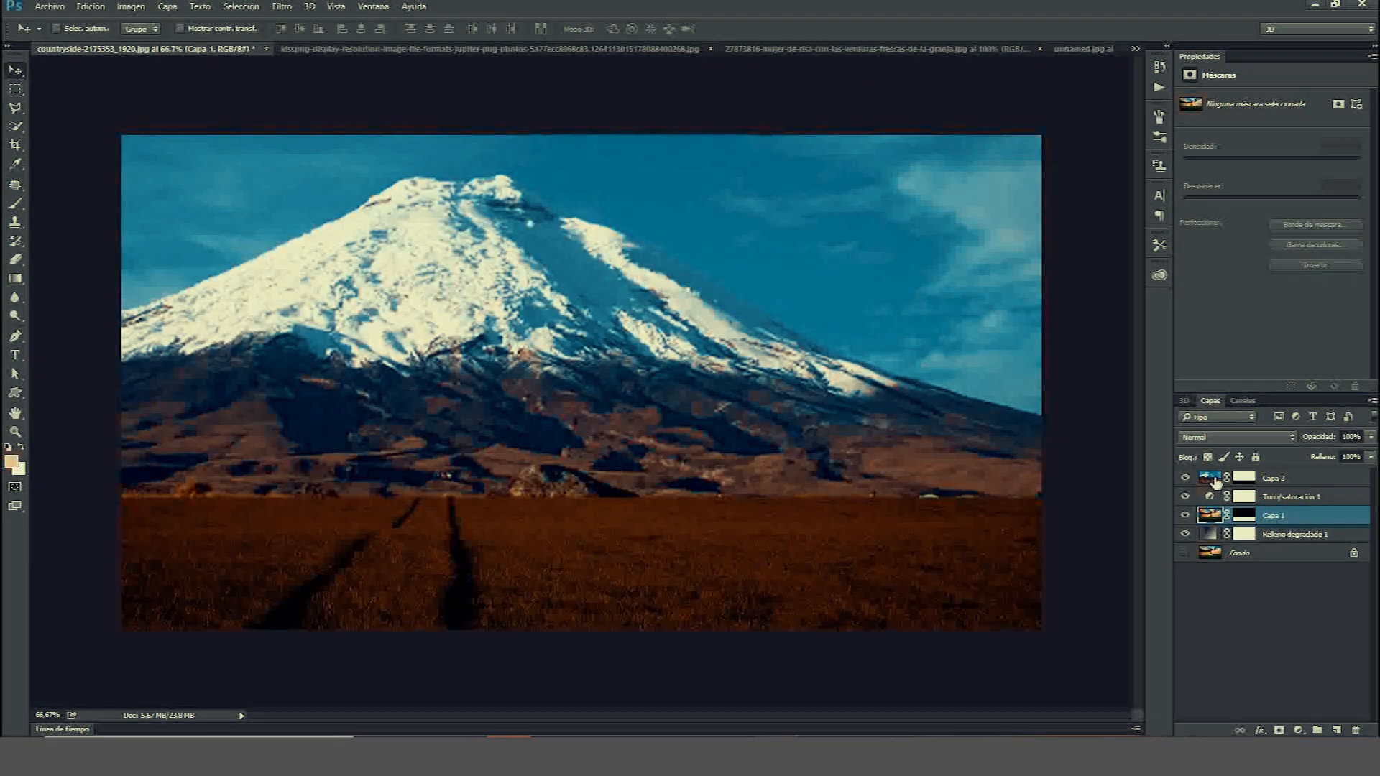
Select the mountain layer and use the Patch tool to cover objects along the horizon, then deselect.
left_click(1269, 478)
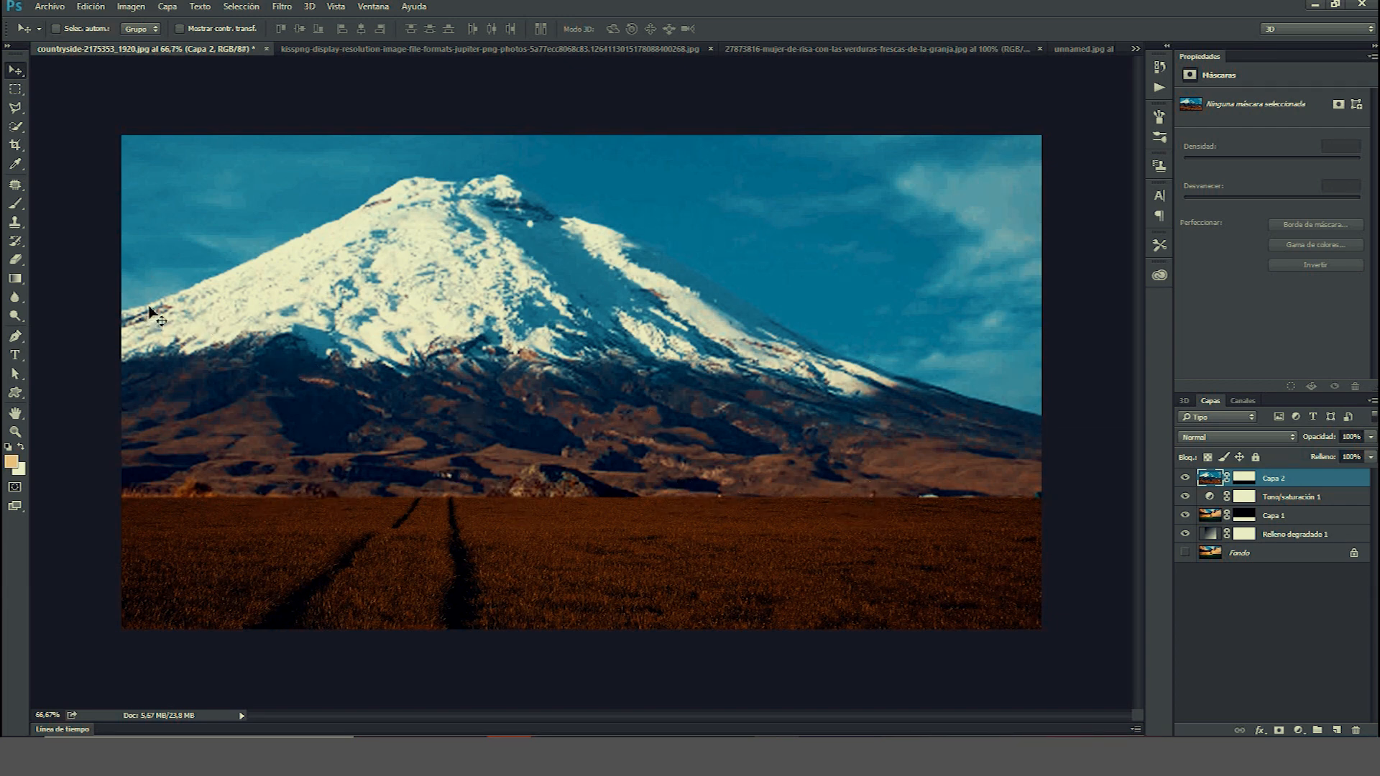
left_click(22, 187)
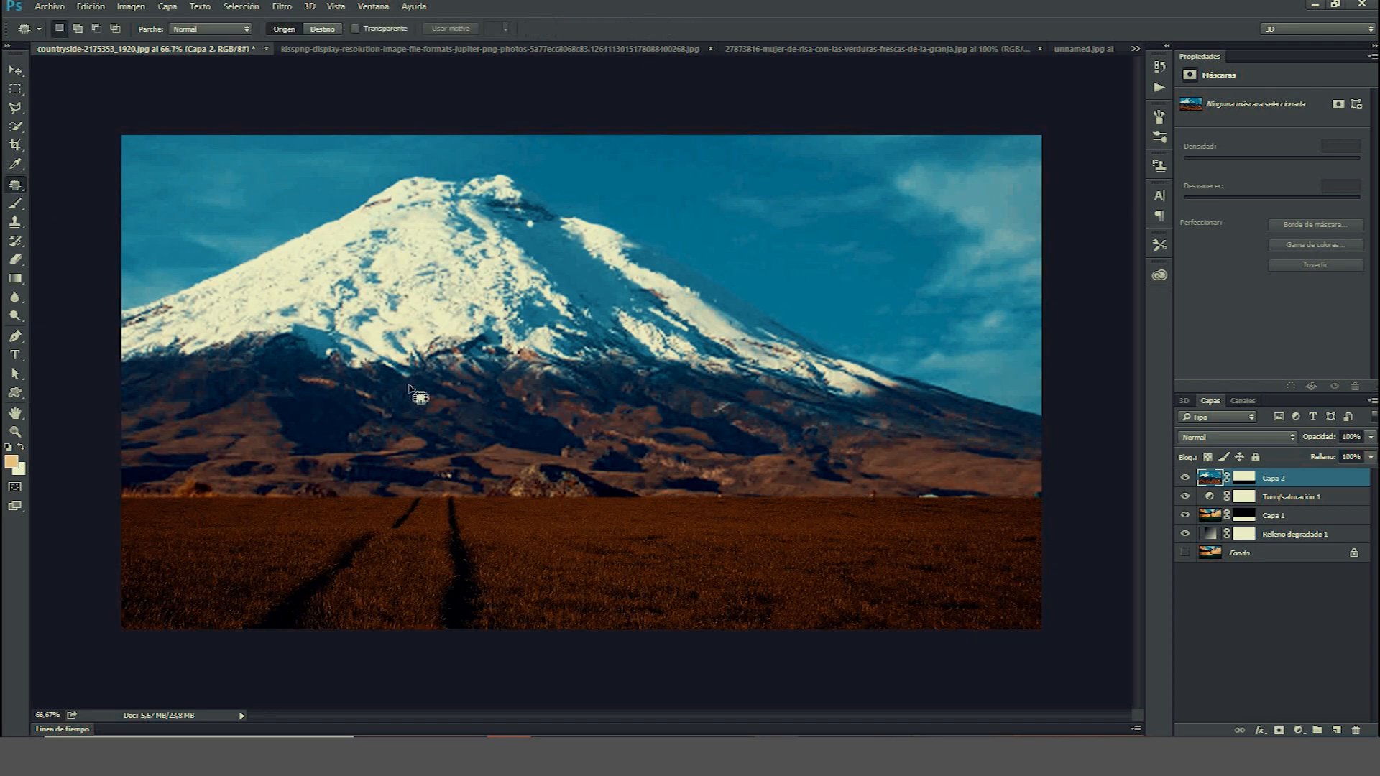
mouse_move(488, 492)
left_mouse_down()
mouse_move(533, 455)
mouse_move(604, 444)
mouse_move(638, 503)
mouse_move(519, 524)
mouse_move(506, 492)
mouse_move(266, 532)
left_mouse_up()
mouse_move(790, 499)
left_mouse_down()
mouse_move(918, 524)
mouse_move(961, 502)
mouse_move(821, 492)
mouse_move(922, 466)
mouse_move(949, 506)
mouse_move(656, 528)
mouse_move(322, 522)
mouse_move(184, 498)
left_mouse_up()
key("ctrl+d")
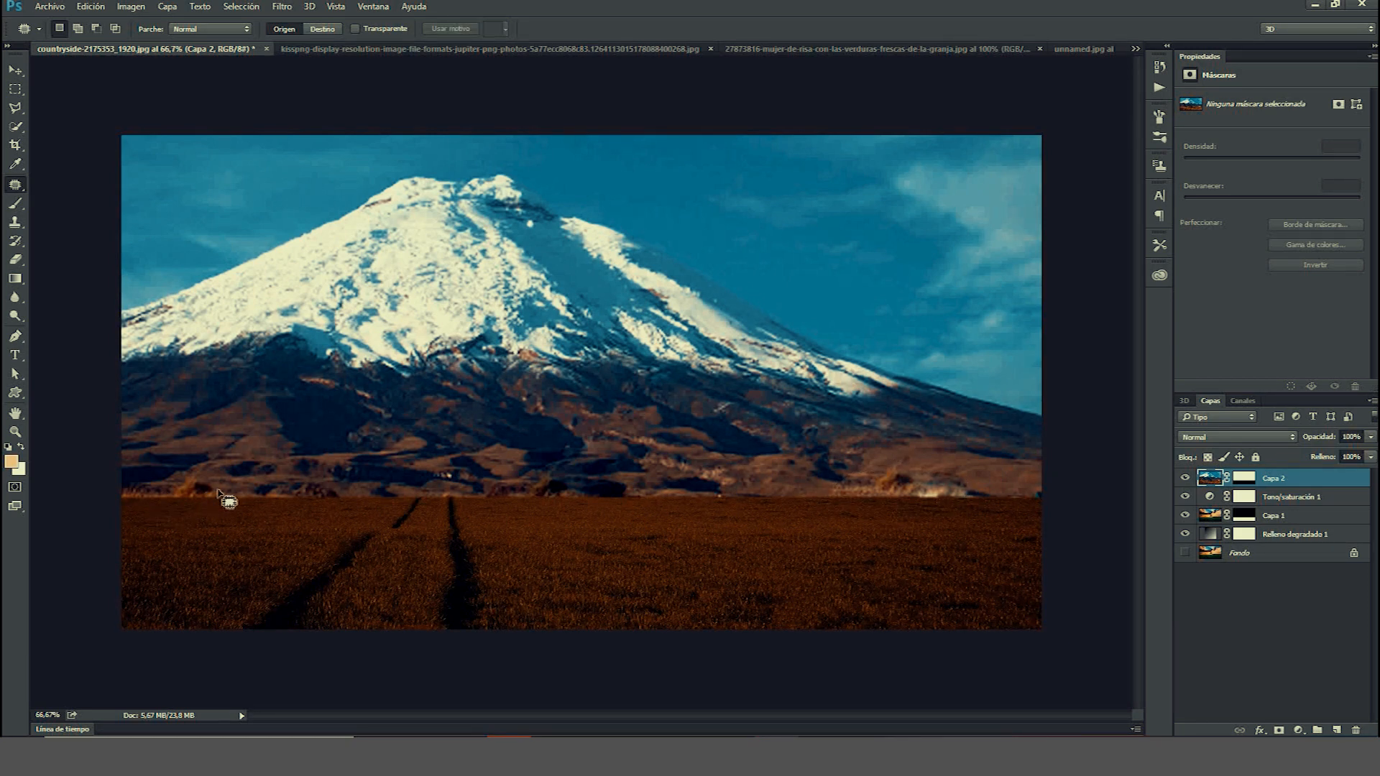
Patch another spot along the horizon with the Patch tool, deselect, and return to the Move tool.
right_click(635, 475)
left_click(626, 483)
mouse_move(688, 464)
left_mouse_down()
mouse_move(718, 455)
mouse_move(801, 511)
mouse_move(693, 517)
mouse_move(676, 478)
mouse_move(719, 460)
left_mouse_up()
left_click_drag(690, 509, 144, 495)
key("ctrl+d")
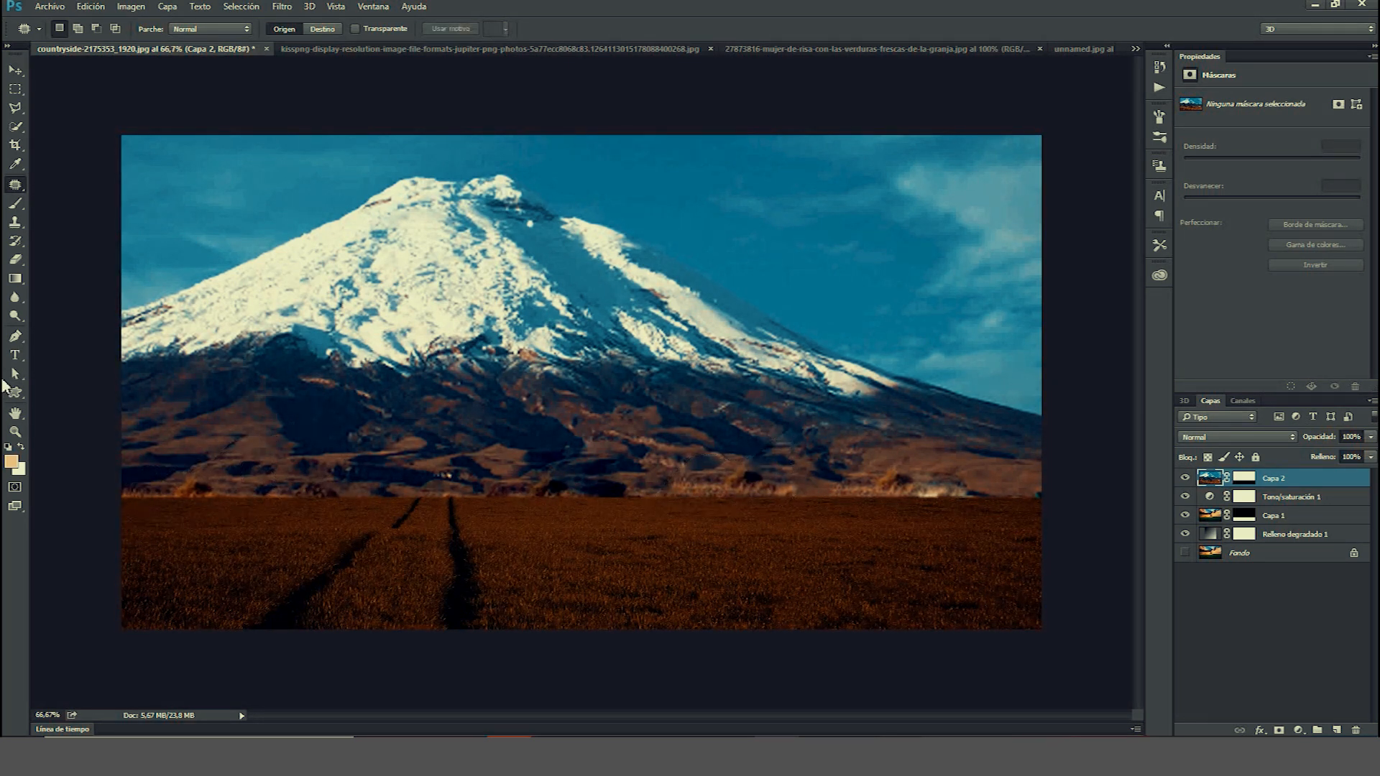
left_click(15, 69)
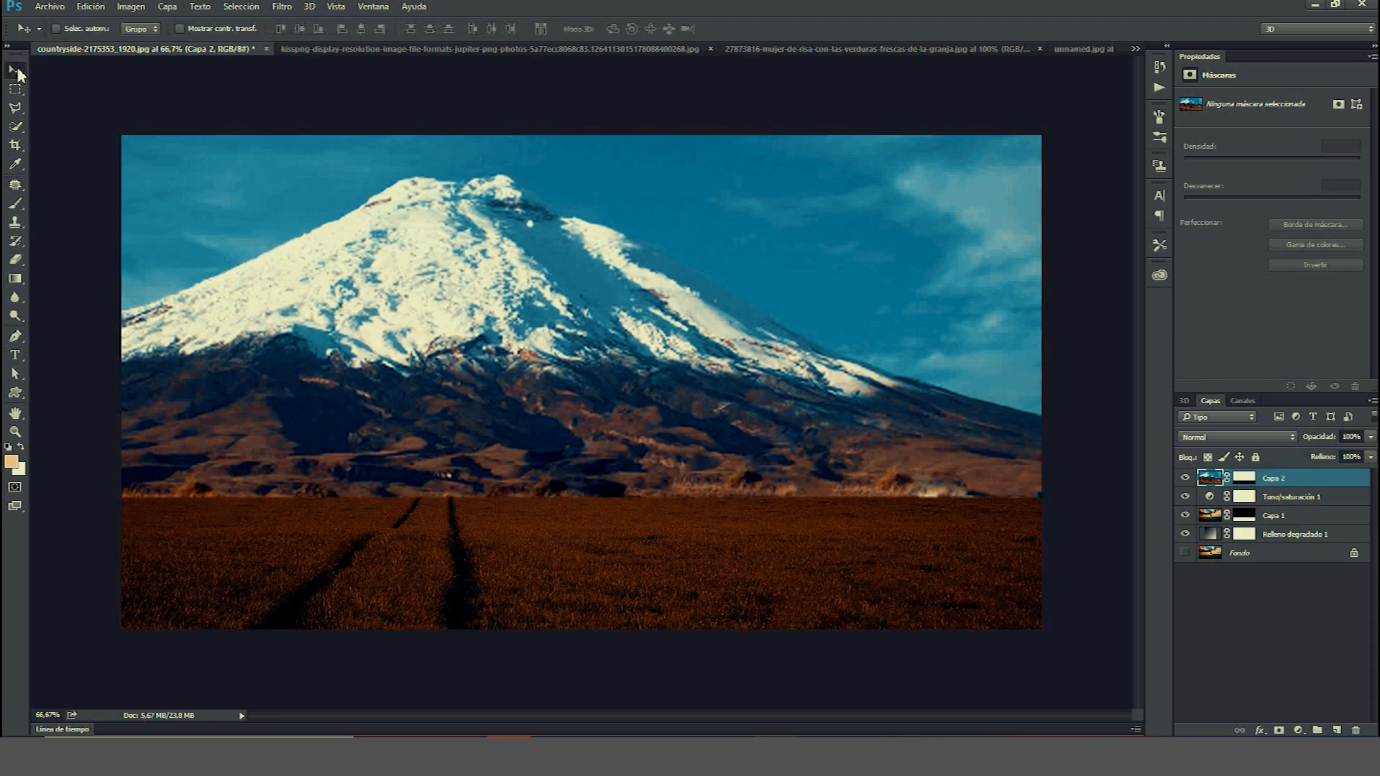
Open the log-house PNG image file from the disk.
left_click(516, 49)
left_click(813, 50)
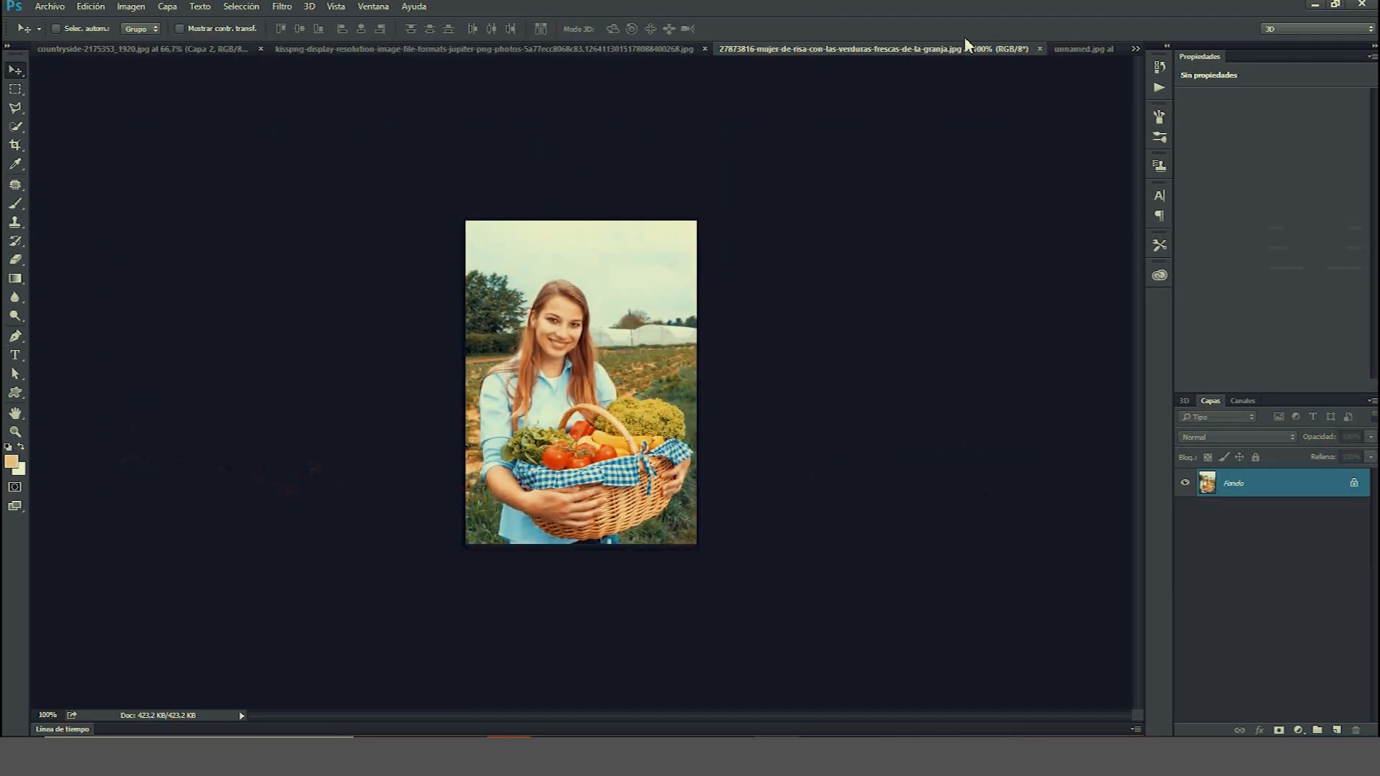
left_click(1060, 49)
left_click(50, 6)
left_click(55, 41)
left_click(337, 113)
key("Down")
key("Down")
key("Down")
key("Down")
key("Down")
key("Down")
key("Down")
key("Down")
key("Down")
key("Up")
key("Up")
key("Up")
key("Up")
key("Up")
key("Up")
key("Up")
key("Up")
key("Right")
key("Return")
key("Return")
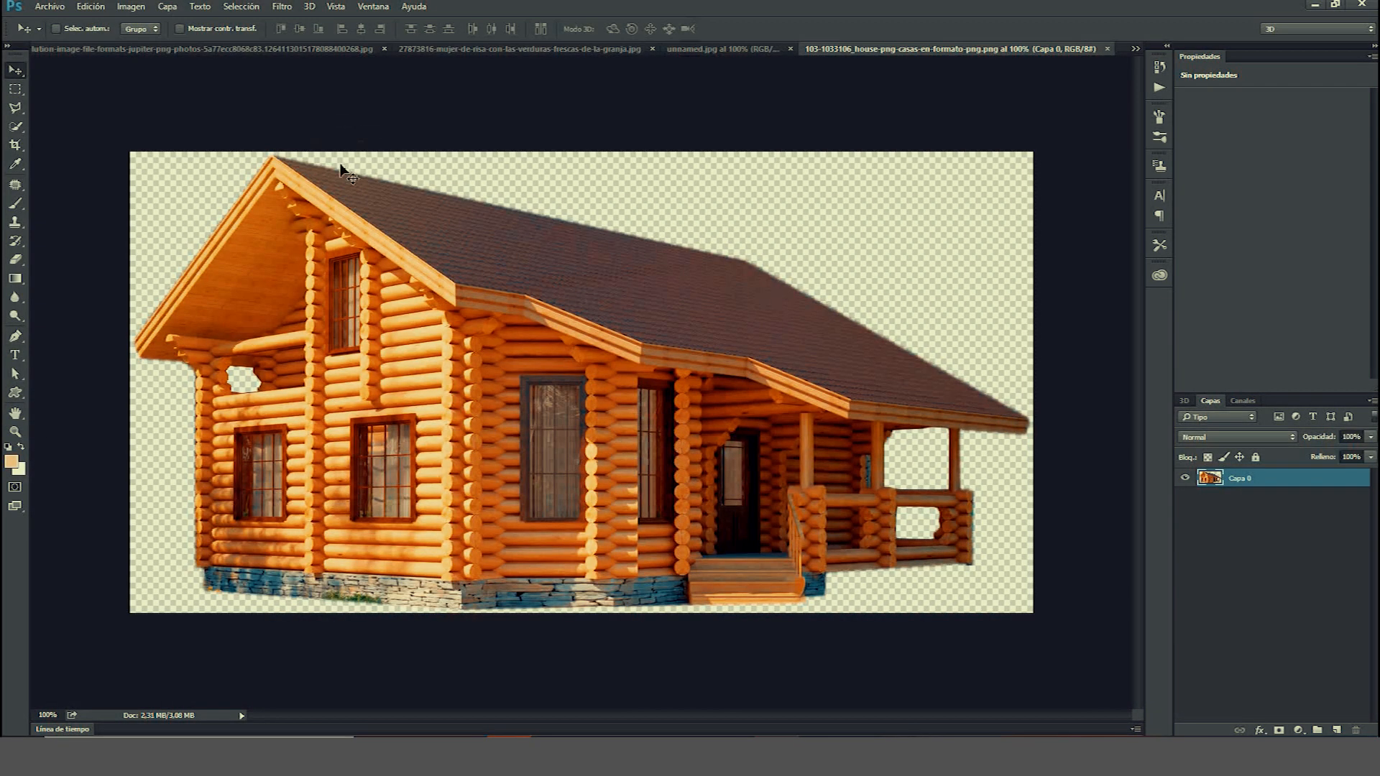
Drag the house image into the countryside composite document as a new layer.
left_click_drag(266, 178, 293, 53)
right_click(293, 58)
left_click(537, 49)
left_click(537, 48)
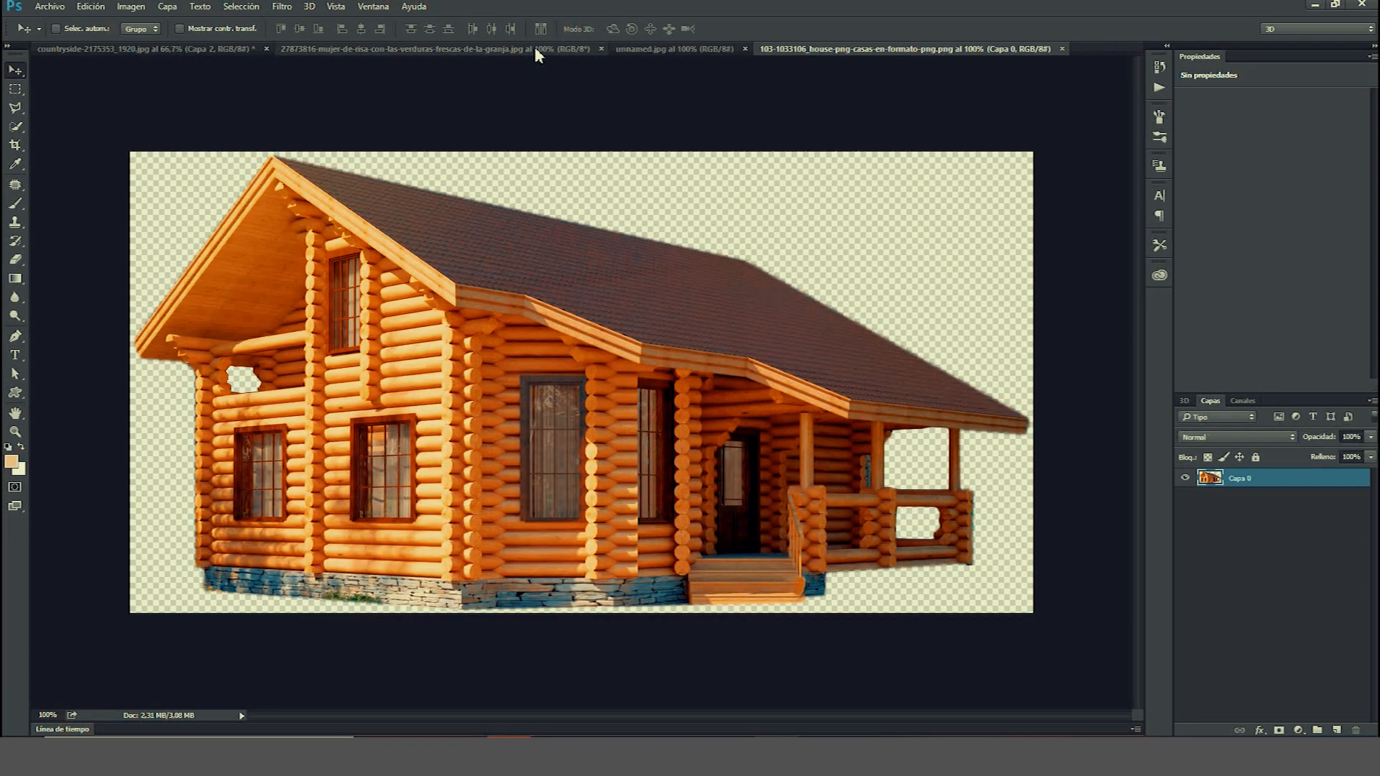
left_click_drag(807, 49, 323, 53)
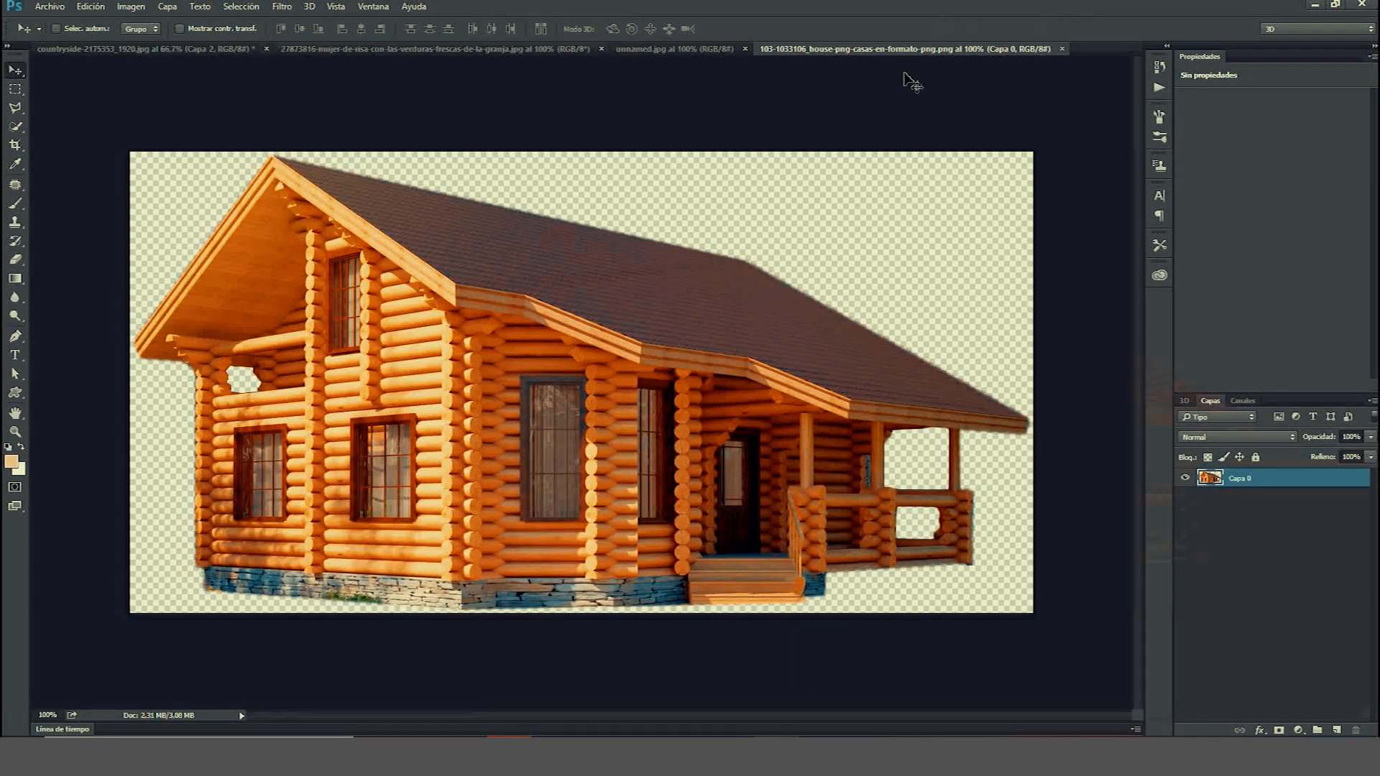
left_click_drag(460, 216, 444, 475)
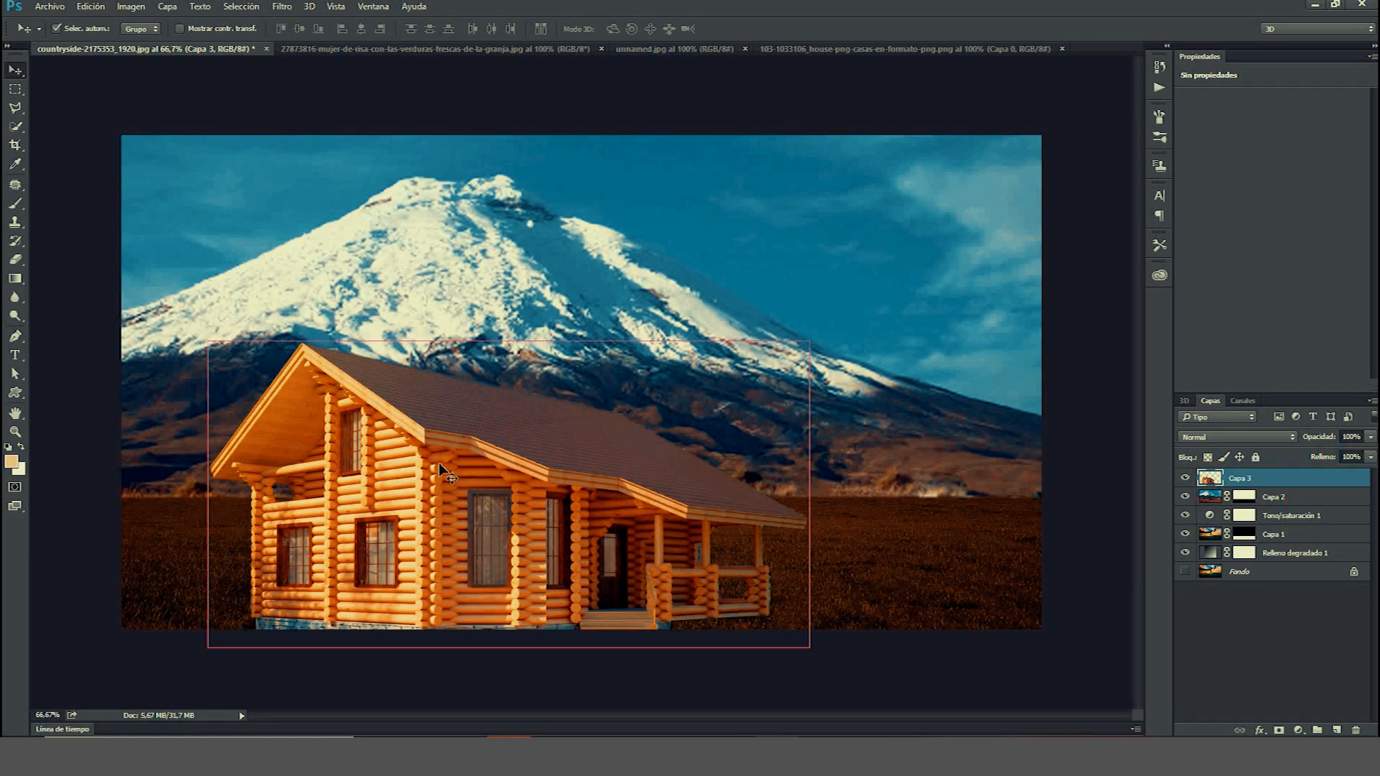
Scale the house down into the lower-left of the landscape and add a layer mask to it.
key("ctrl+t")
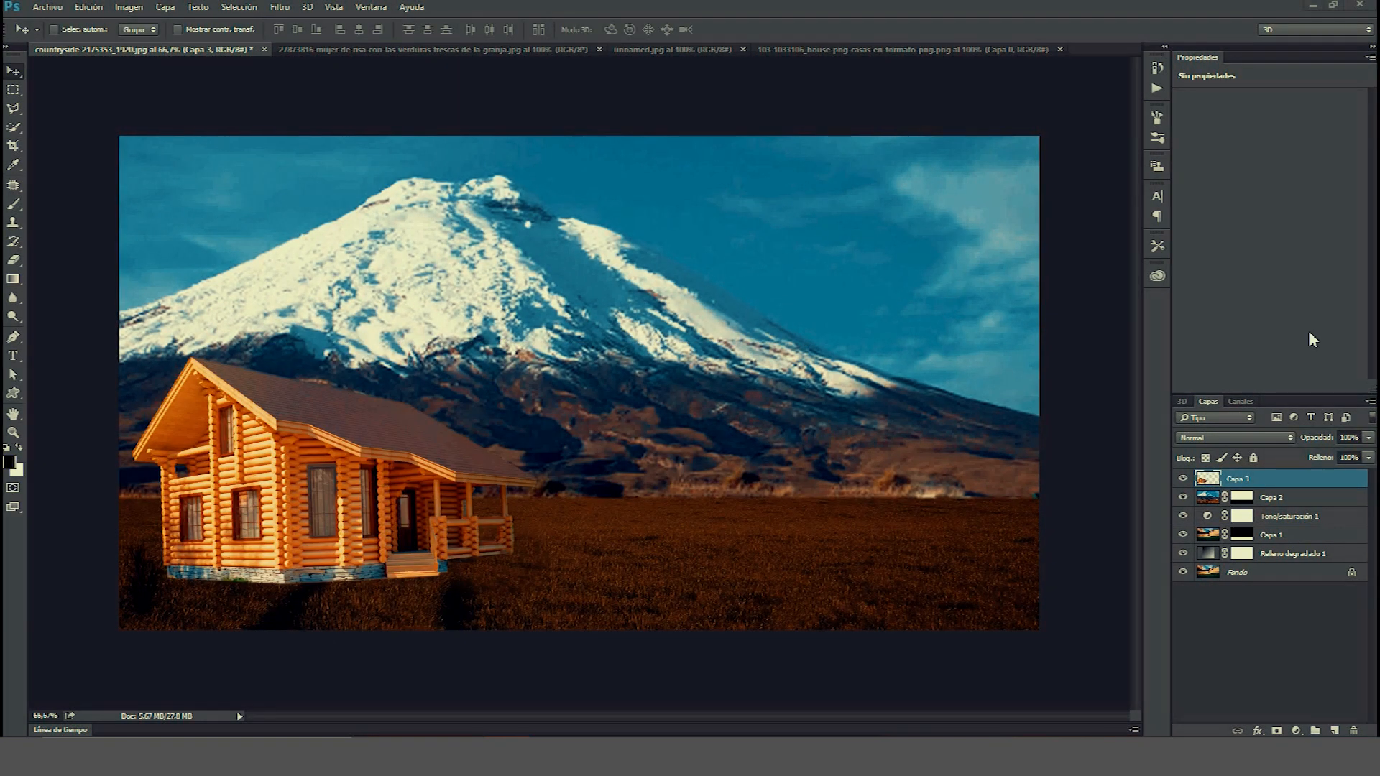
left_click(1278, 730)
Paint grass over the house's base on its layer mask using a grass-shaped brush tip.
key("b")
left_click(73, 29)
left_click(53, 190)
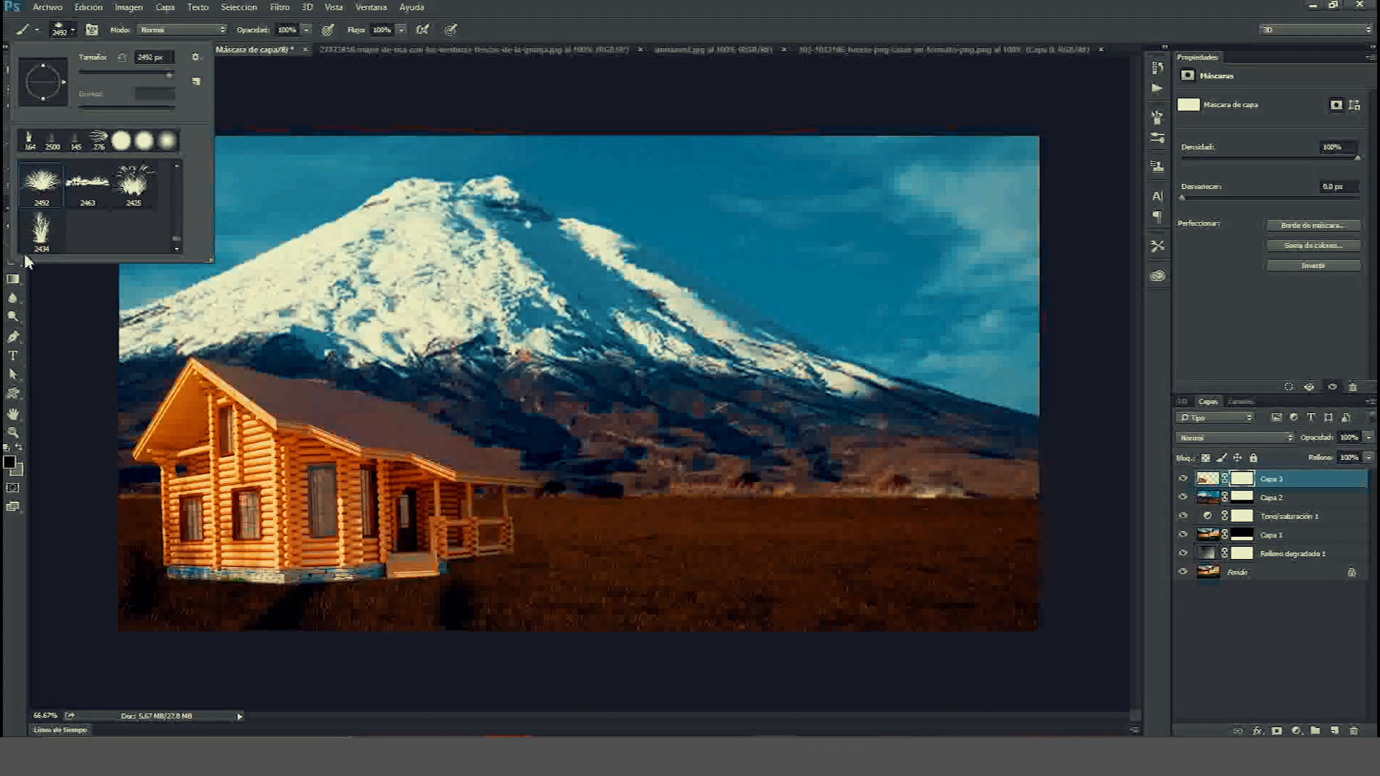
right_click(102, 323)
left_click(276, 266)
mouse_move(149, 579)
left_mouse_down()
mouse_move(173, 611)
mouse_move(187, 598)
mouse_move(472, 600)
mouse_move(516, 577)
mouse_move(473, 626)
left_mouse_up()
key("ctrl+z")
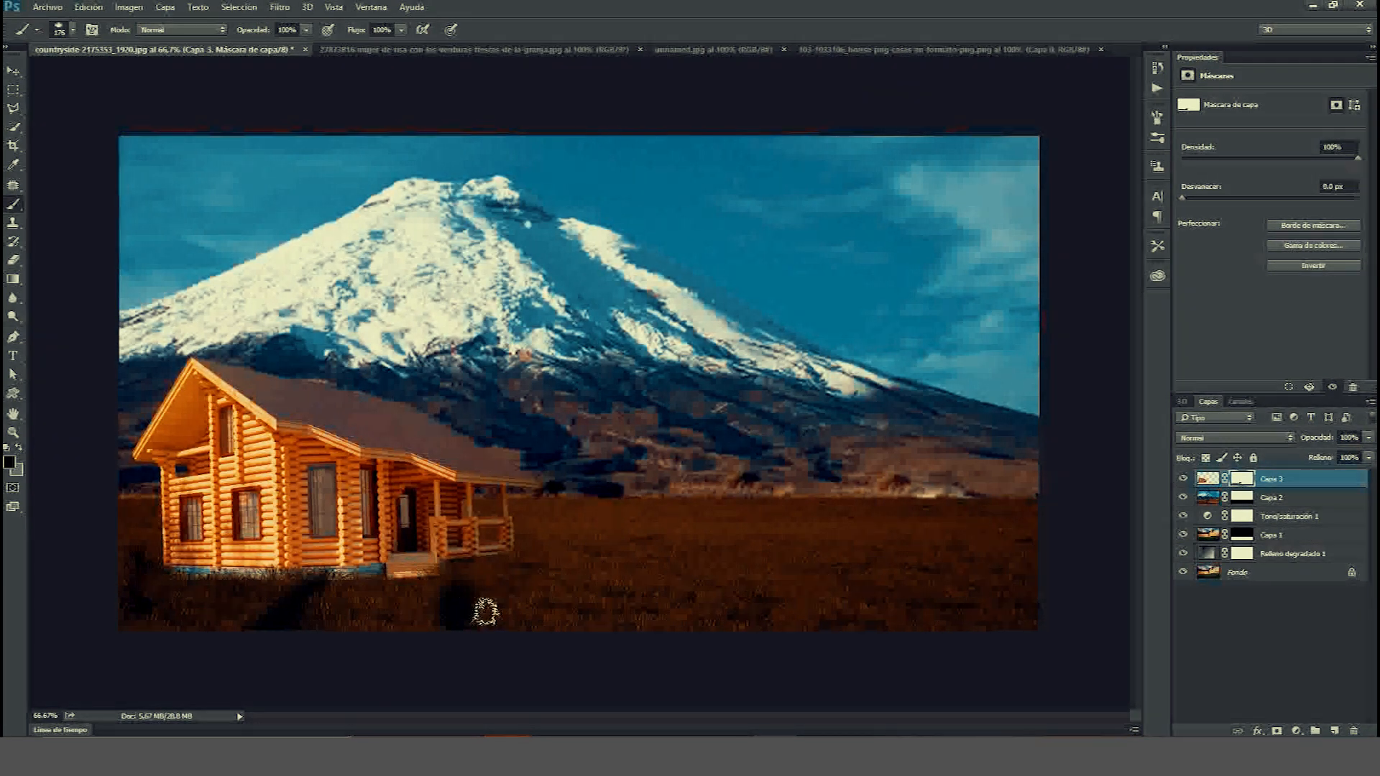
left_click_drag(445, 587, 465, 599)
mouse_move(203, 581)
left_mouse_down()
mouse_move(148, 582)
mouse_move(218, 594)
left_mouse_up()
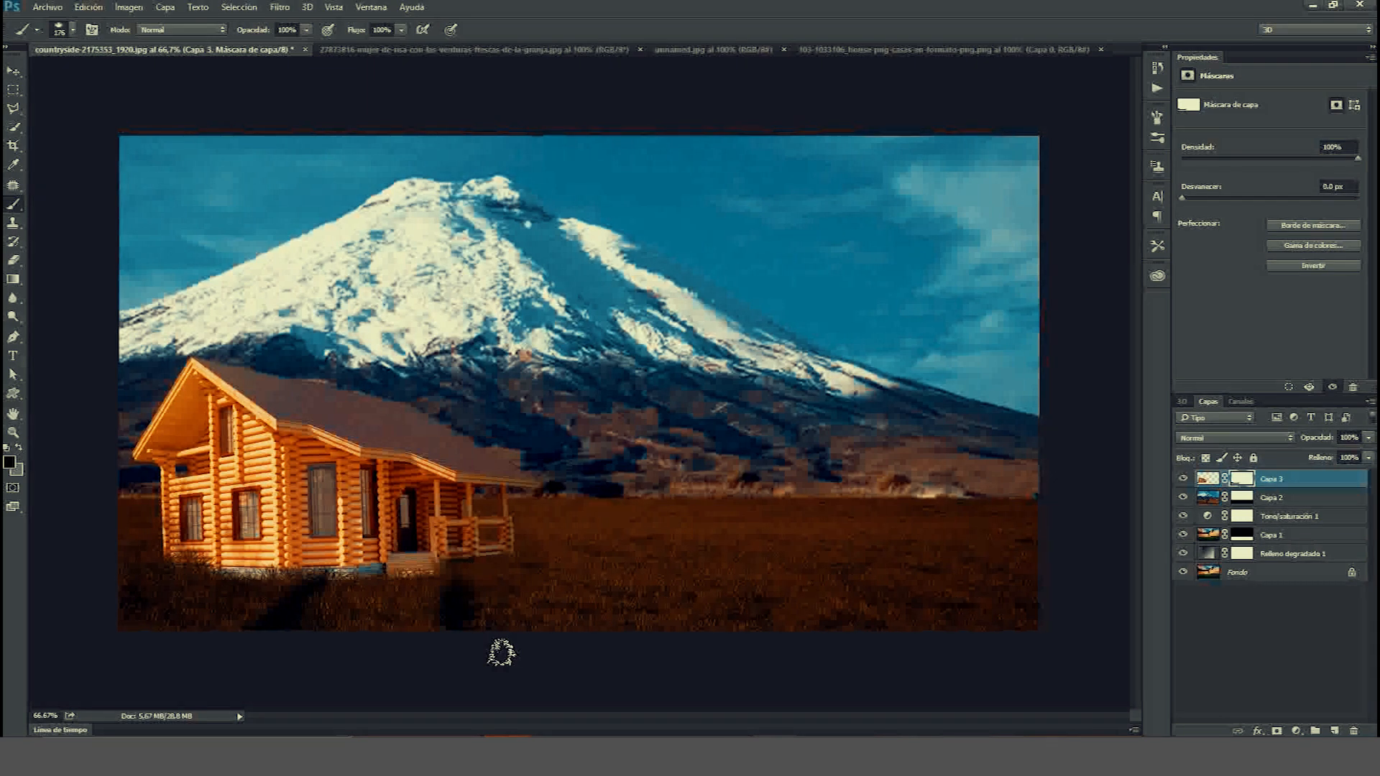
key("v")
key("ctrl+2")
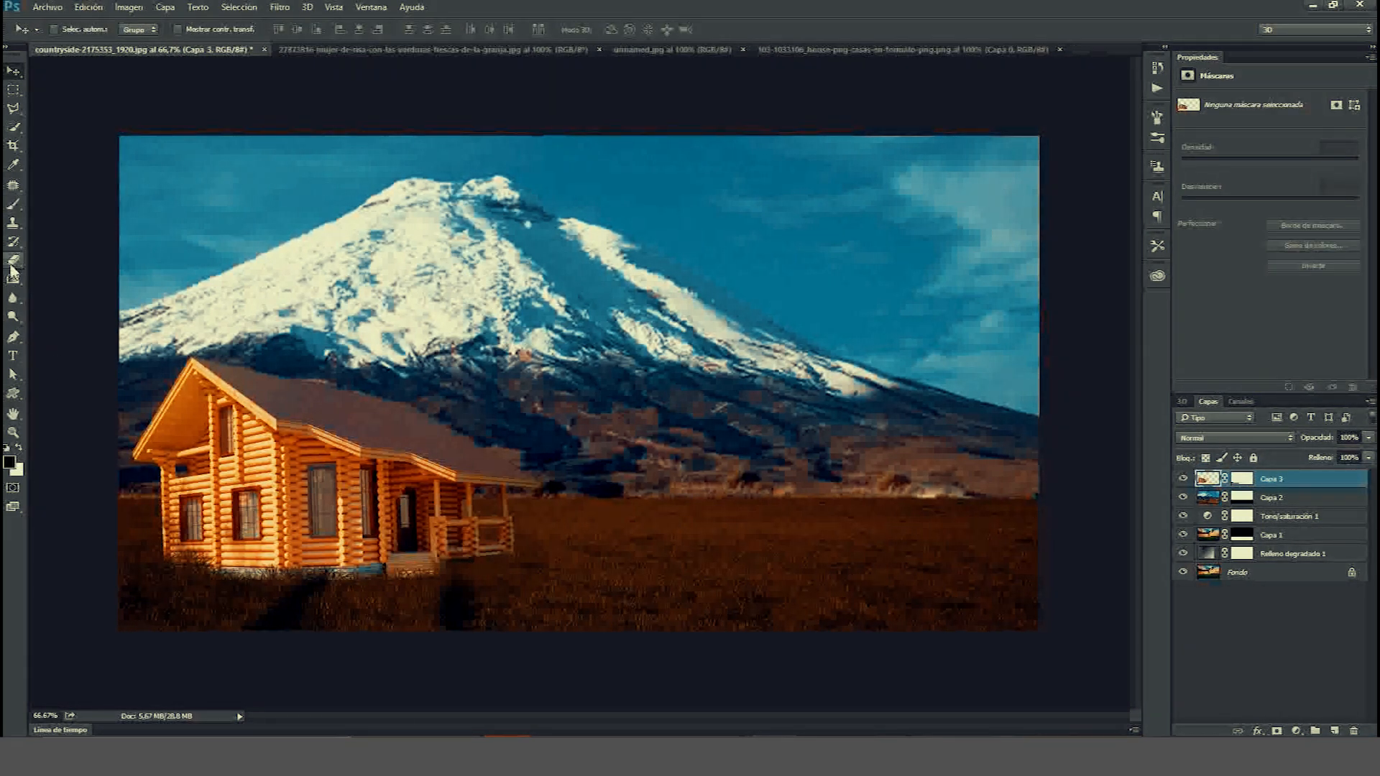
left_click(12, 277)
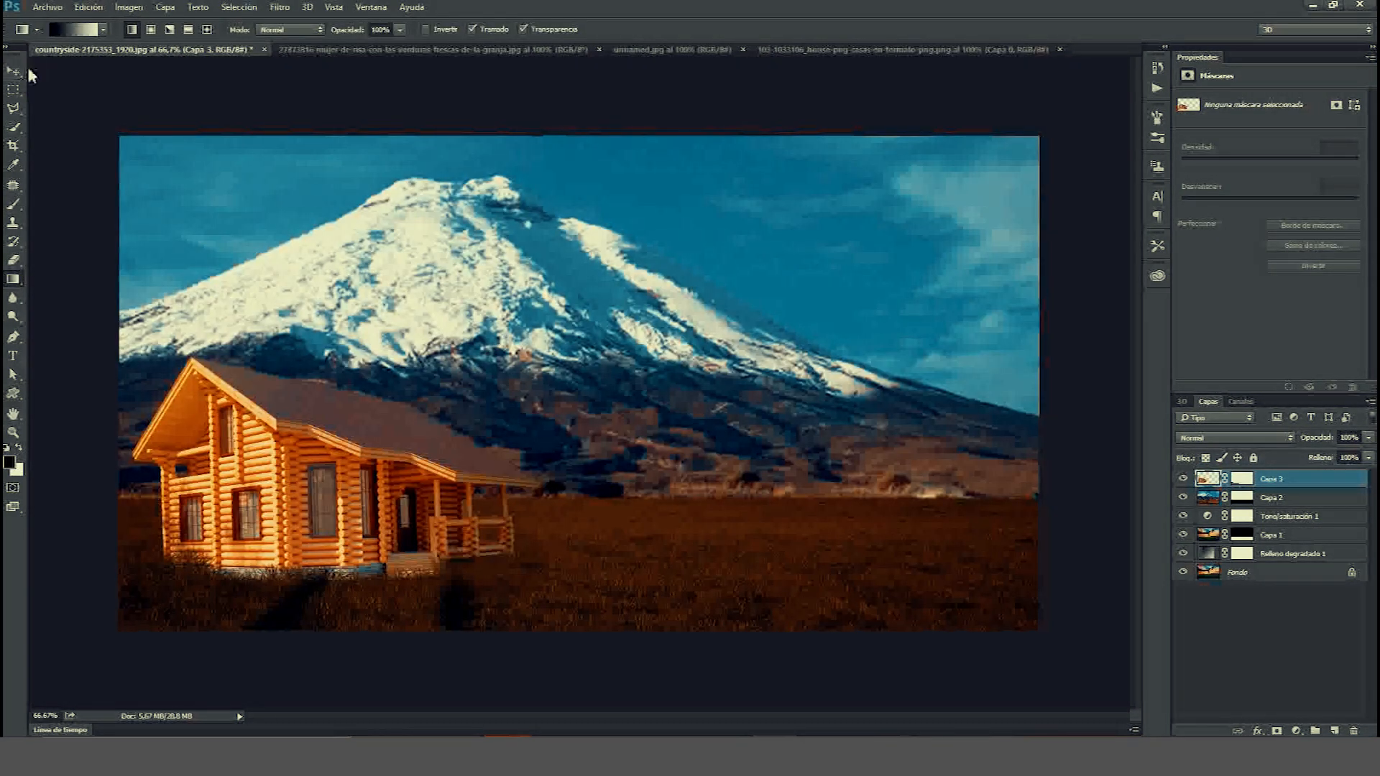
left_click(14, 71)
Close the house and unnamed image documents, keeping the composite and farm-woman photo open.
left_click(834, 49)
left_click(722, 49)
left_click(743, 49)
left_click(914, 50)
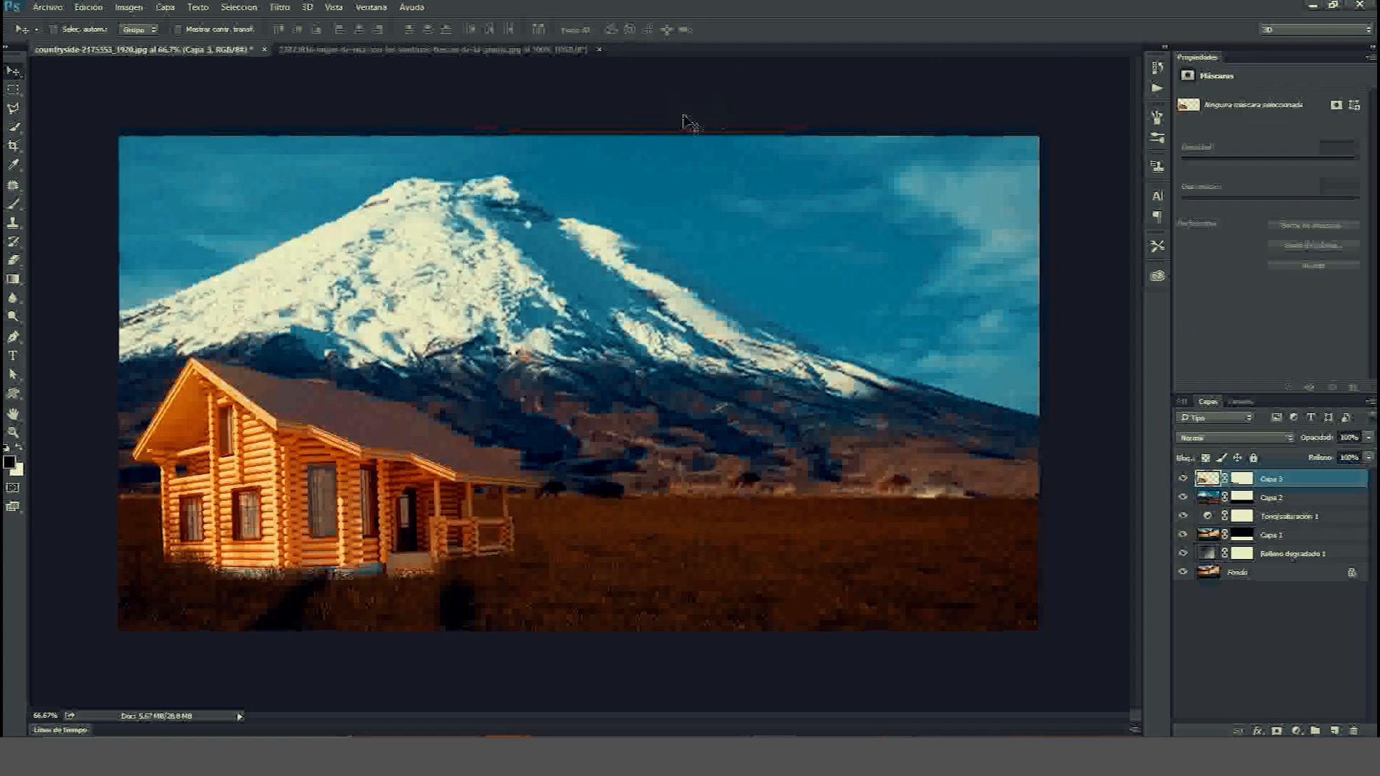
Enlarge the house with Free Transform and move it further into the lower-left corner.
key("ctrl+t")
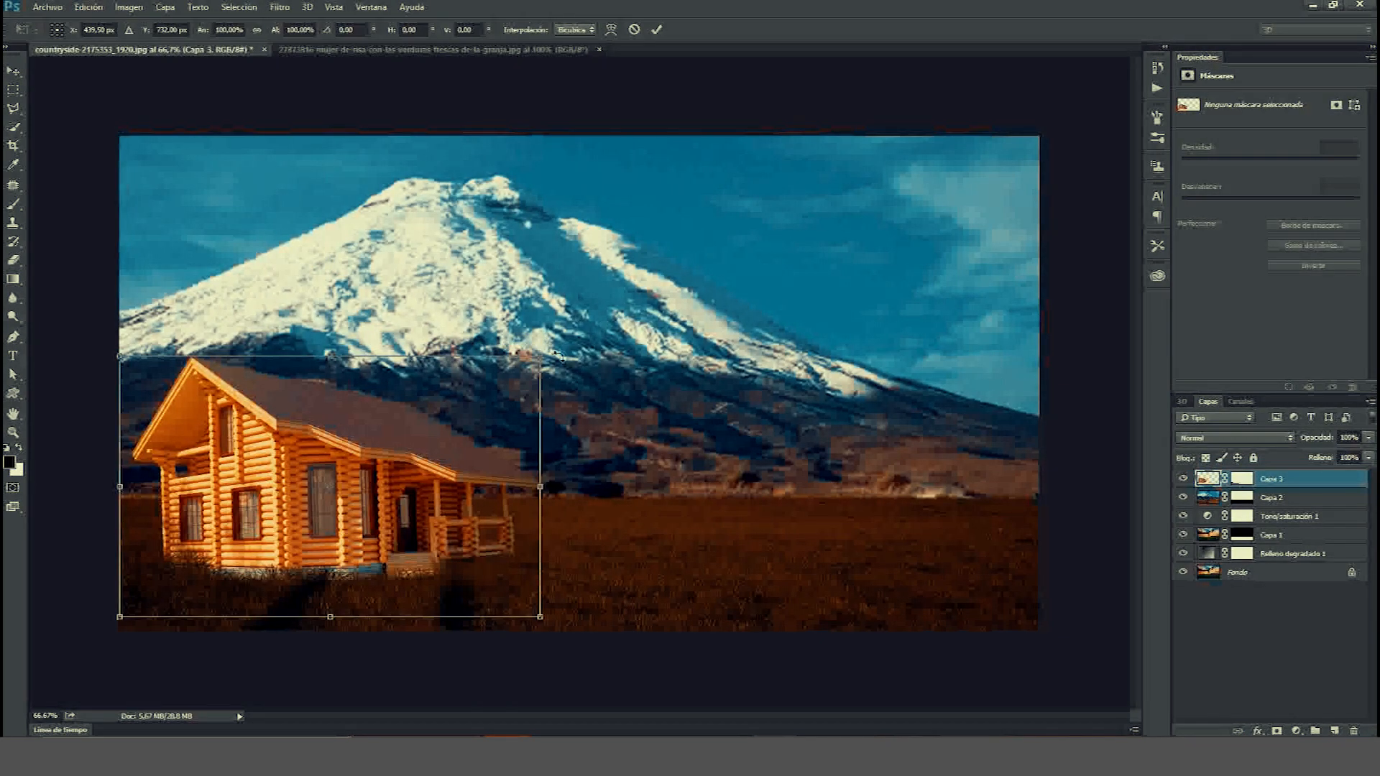
left_click_drag(560, 357, 662, 256)
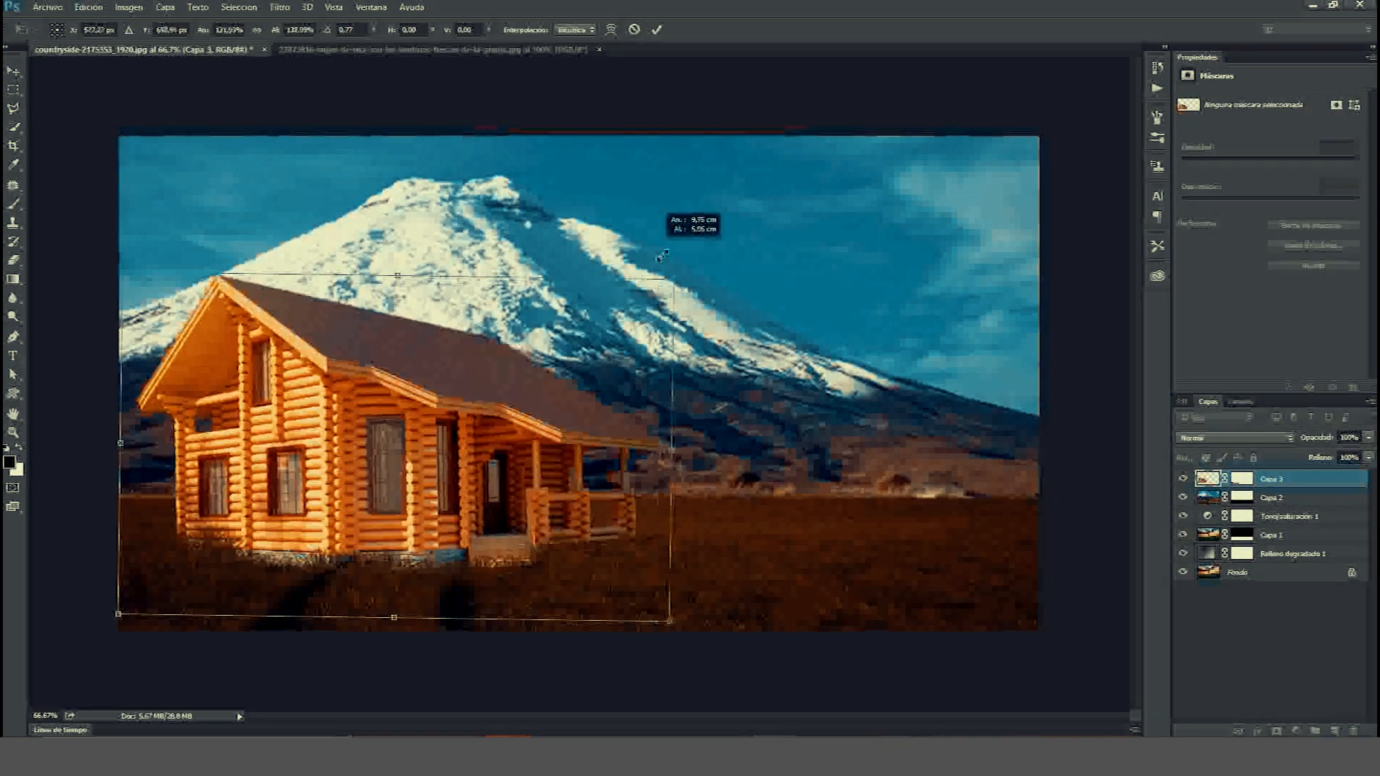
left_click_drag(455, 287, 392, 342)
key("Return")
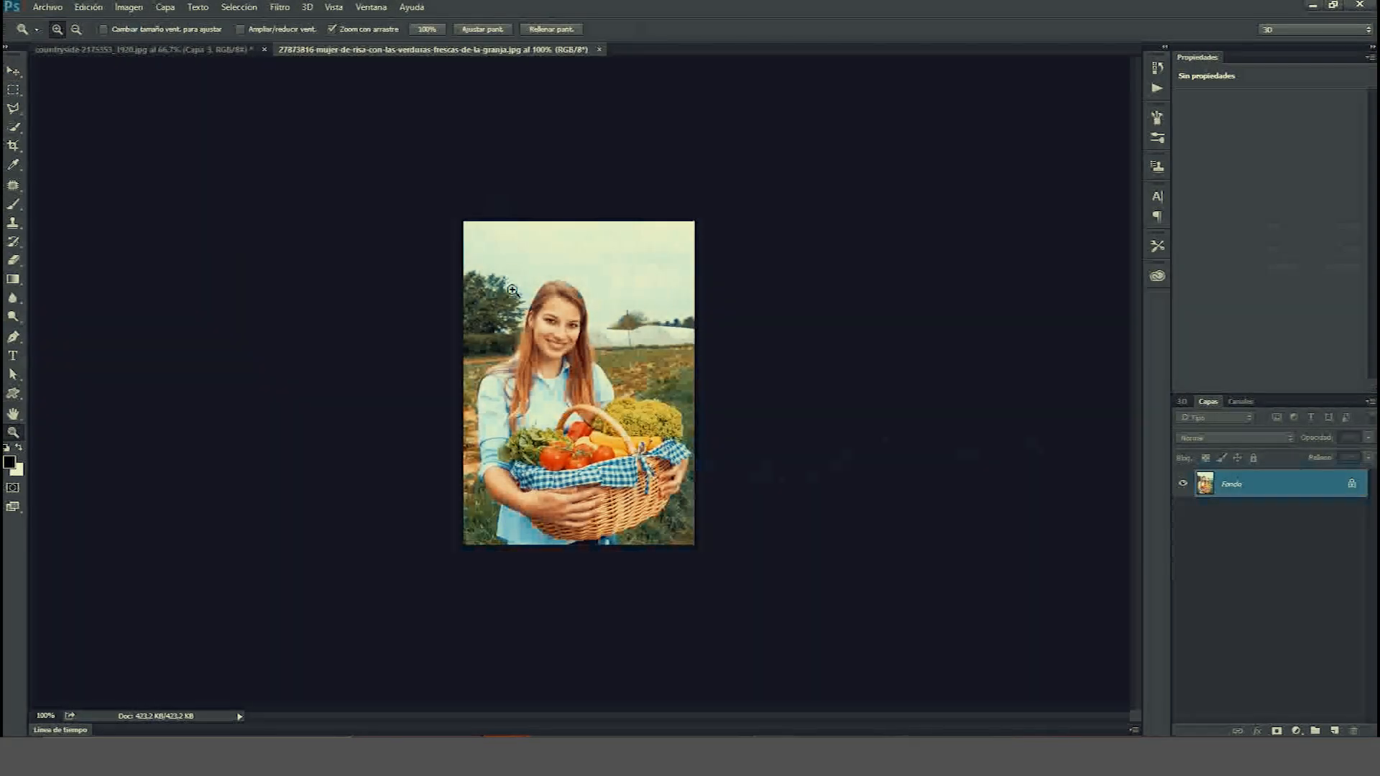
Select the woman and her vegetable basket in the farm photo with the Quick Selection tool.
left_click(403, 264)
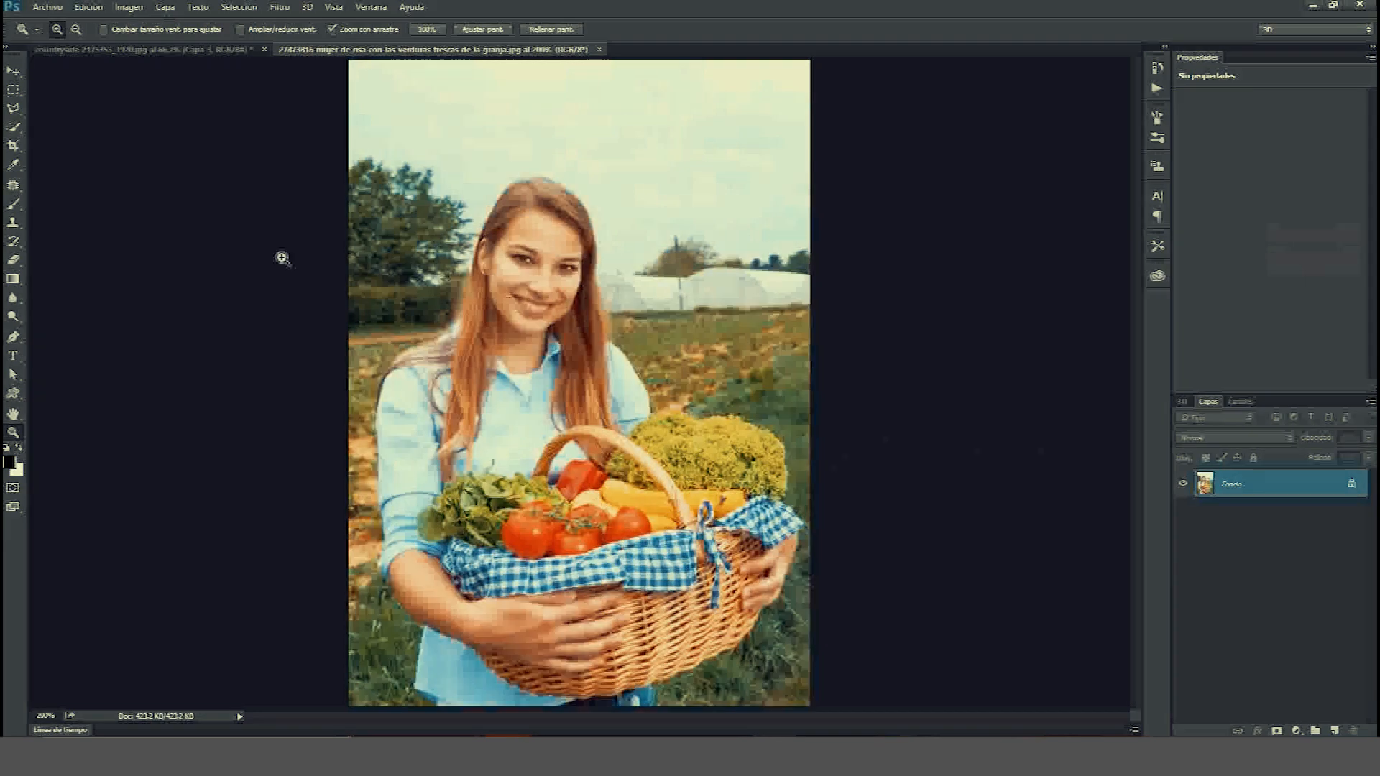
left_click(13, 126)
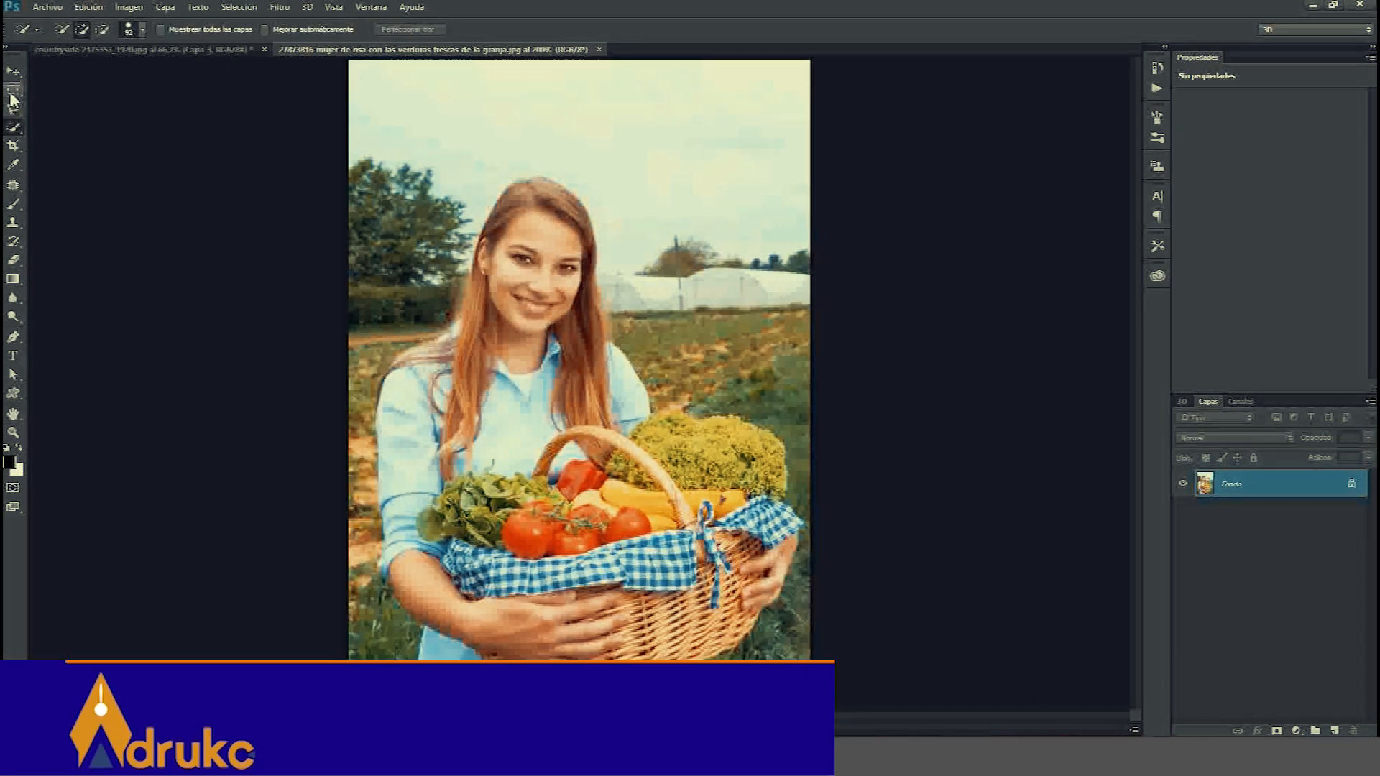
left_click(13, 110)
left_click(13, 127)
right_click(319, 226)
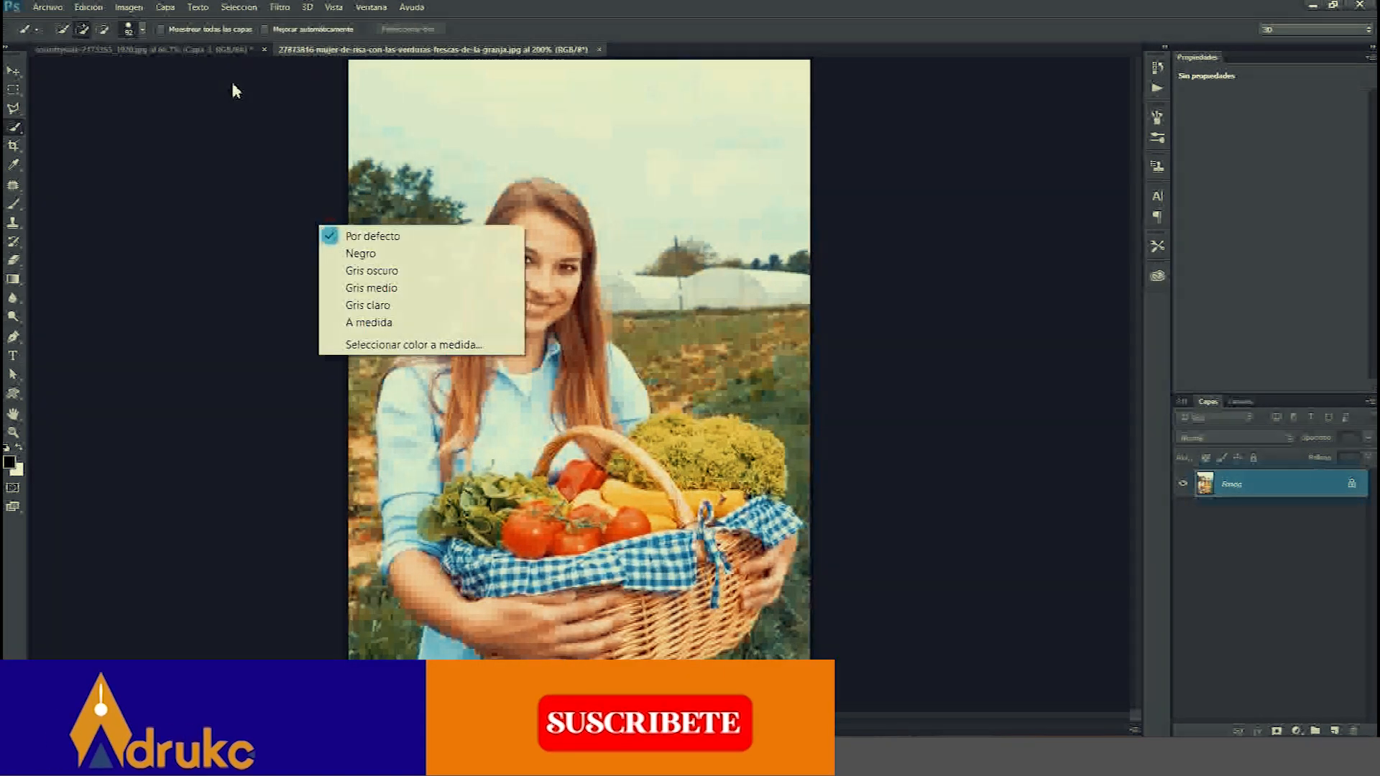
left_click(145, 29)
left_click(105, 71)
left_click_drag(538, 223, 546, 322)
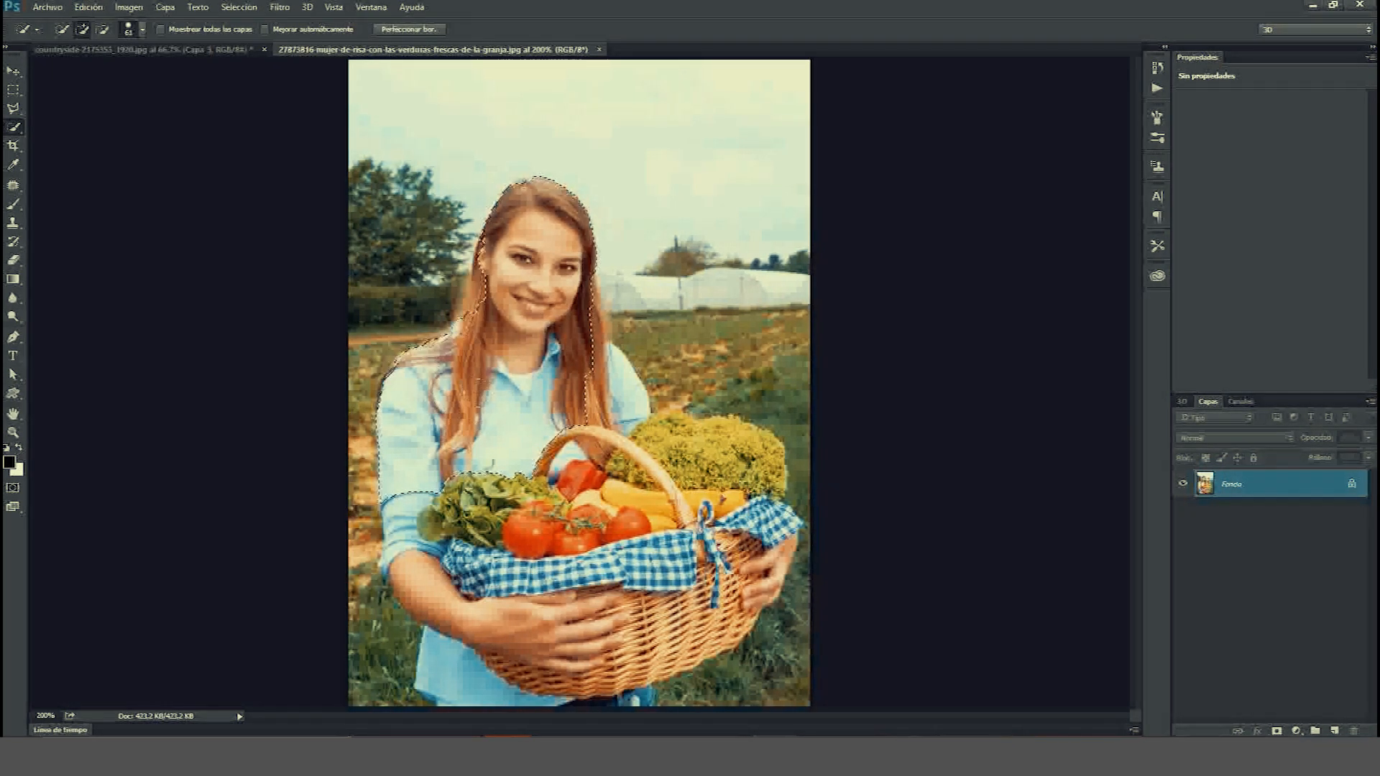
left_click_drag(539, 321, 537, 336)
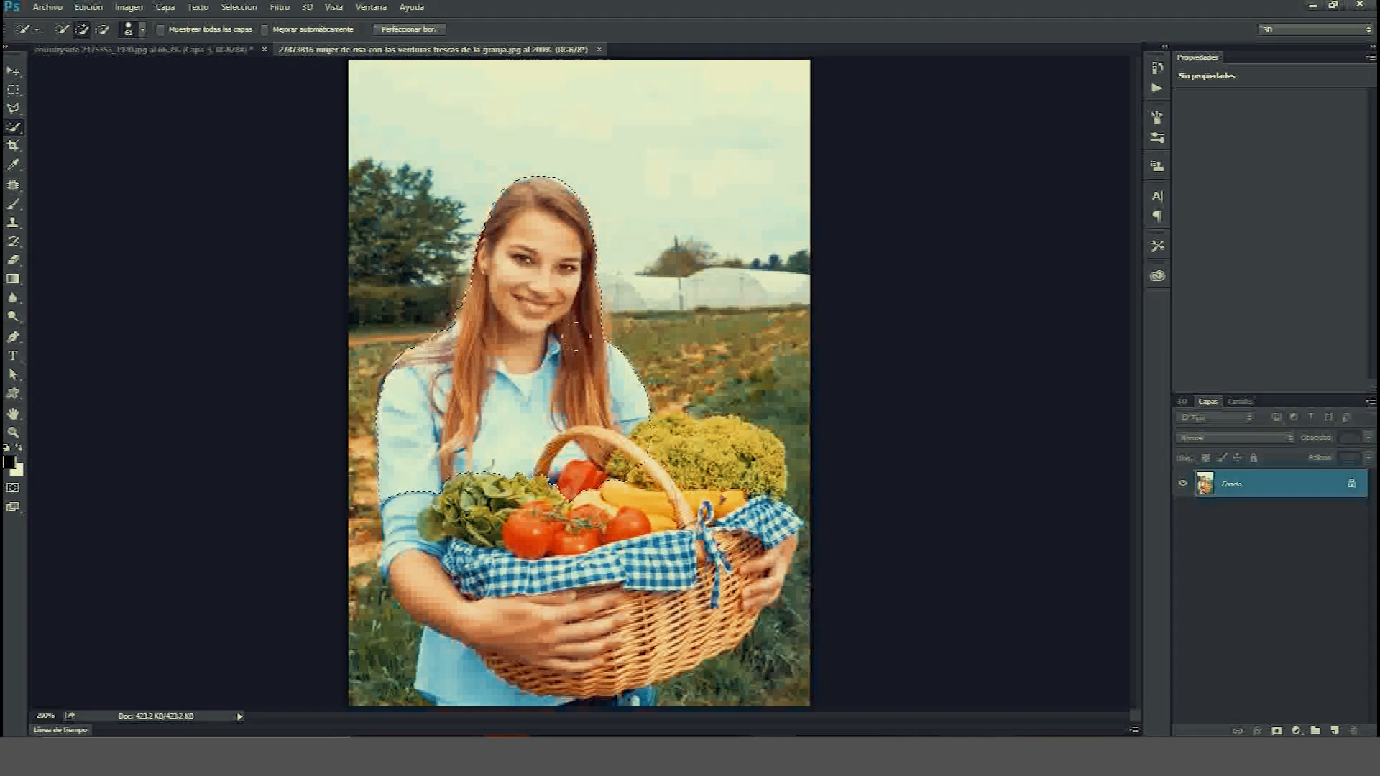
left_click(628, 321, "alt")
mouse_move(461, 467)
left_mouse_down()
mouse_move(478, 514)
mouse_move(460, 596)
left_mouse_up()
left_click_drag(503, 650, 468, 719)
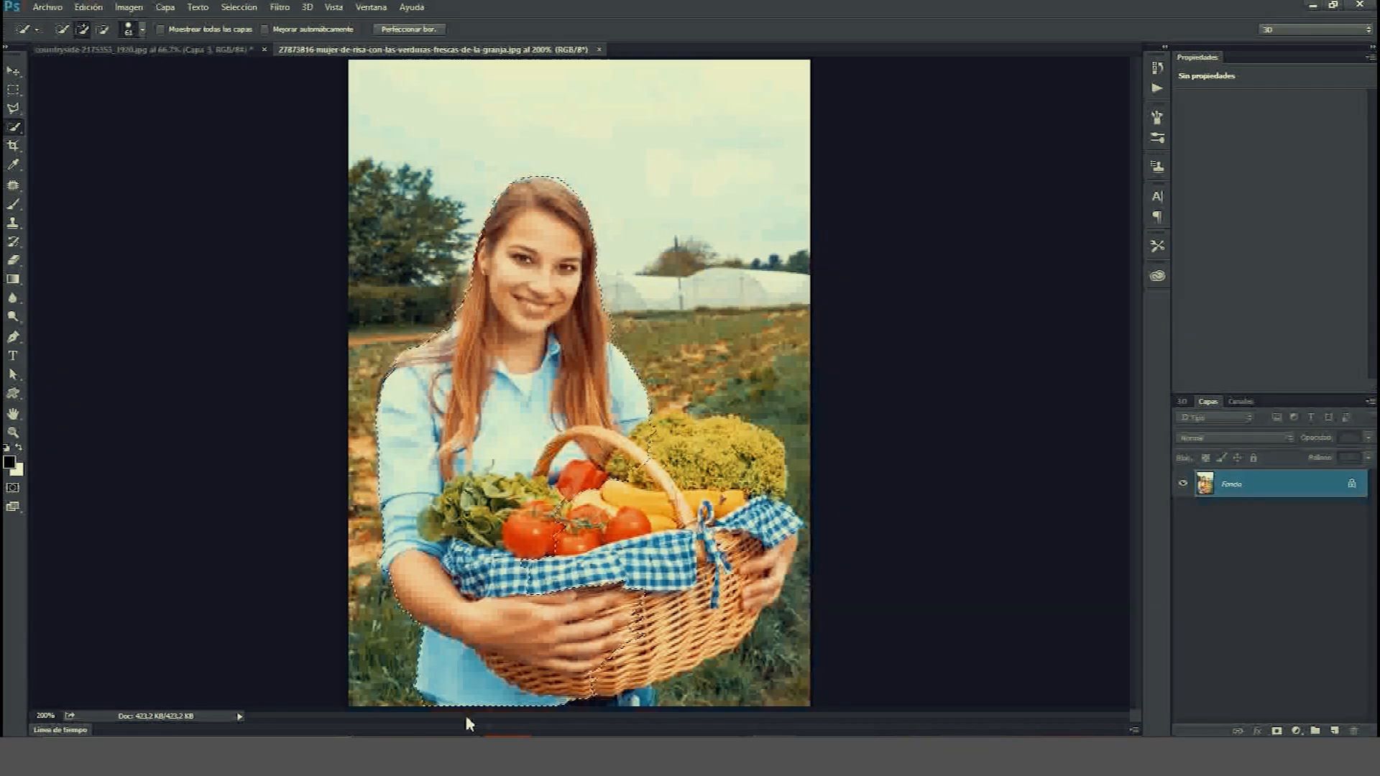
mouse_move(567, 557)
left_mouse_down()
mouse_move(611, 550)
mouse_move(748, 460)
left_mouse_up()
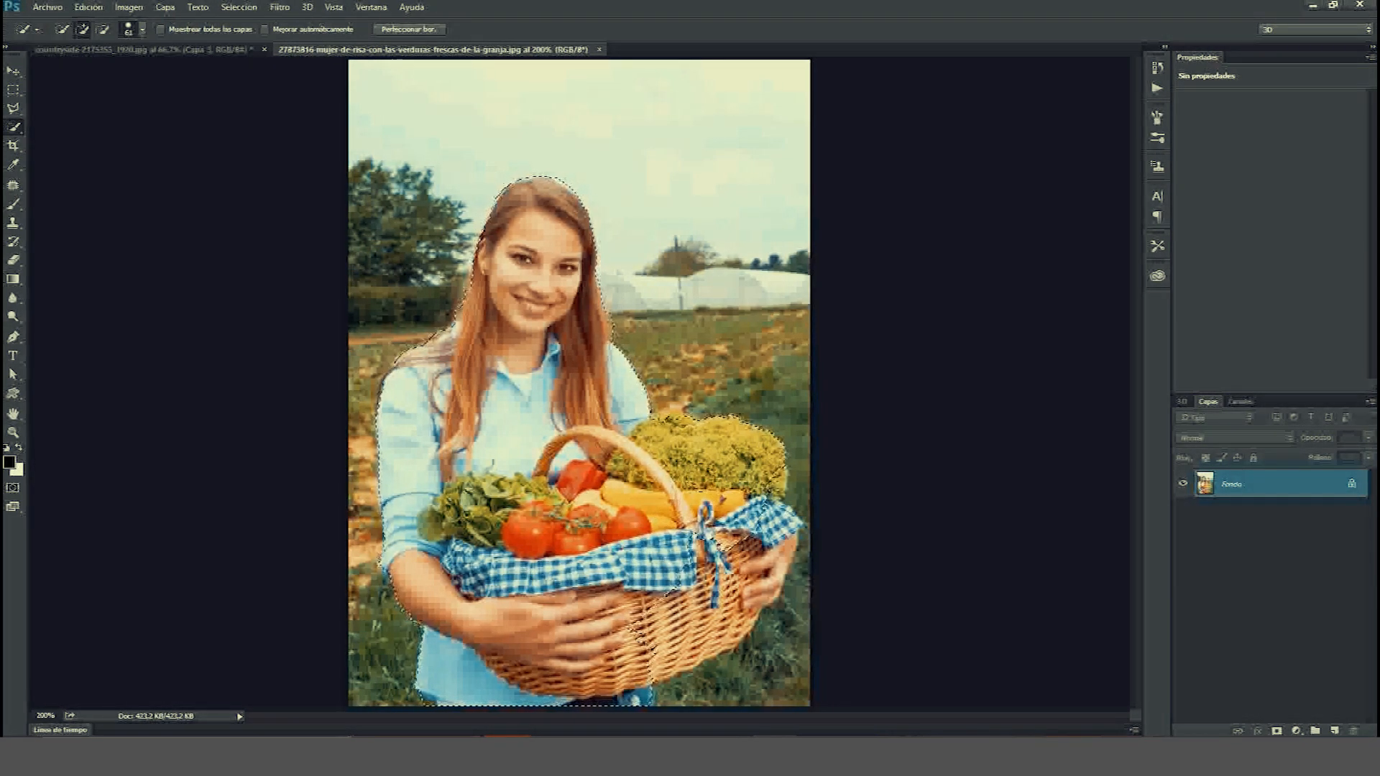
mouse_move(668, 622)
left_mouse_down()
mouse_move(765, 568)
mouse_move(780, 568)
mouse_move(783, 600)
left_mouse_up()
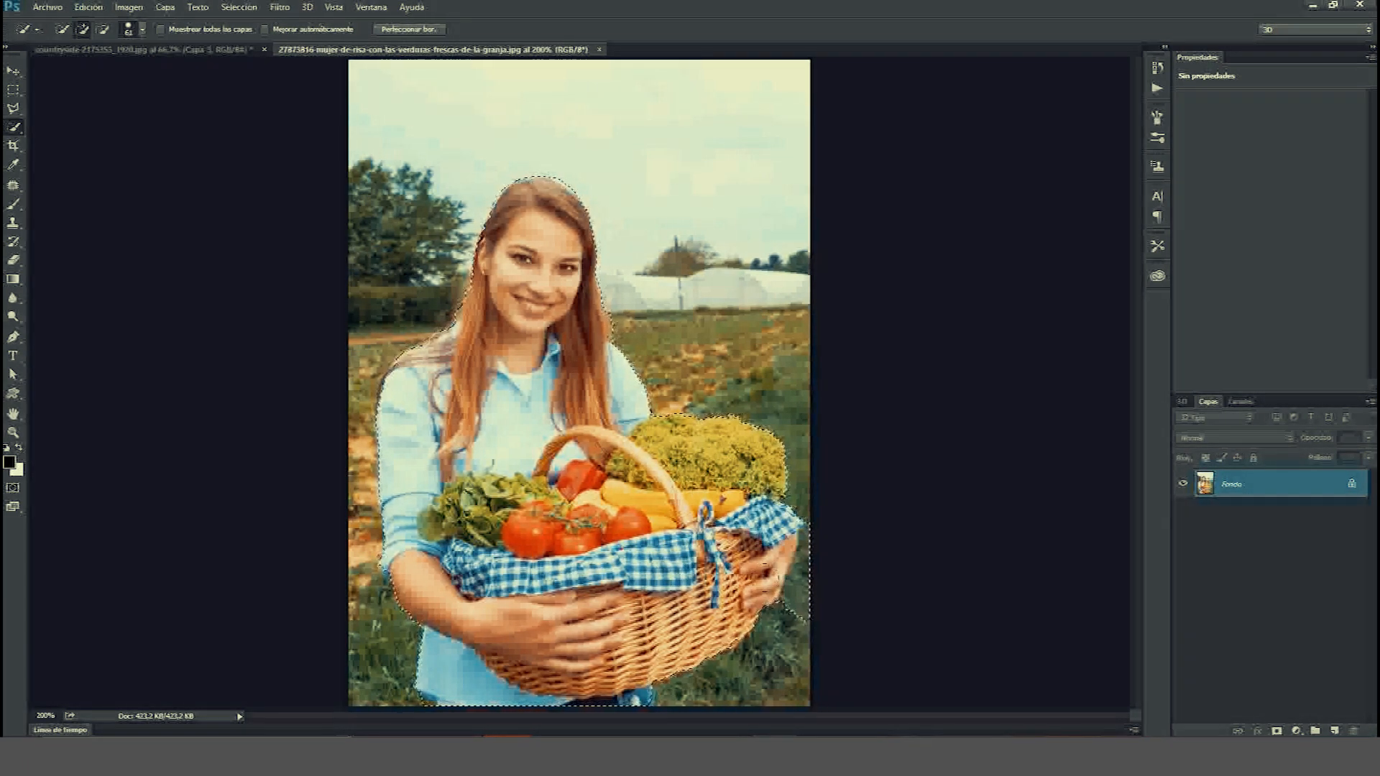
left_click_drag(809, 536, 856, 567)
Refine the selection's edges around the hair and basket, outputting the cut-out as a masked layer.
key("ctrl+alt+r")
mouse_move(553, 138)
left_mouse_down()
mouse_move(613, 205)
mouse_move(618, 305)
left_mouse_up()
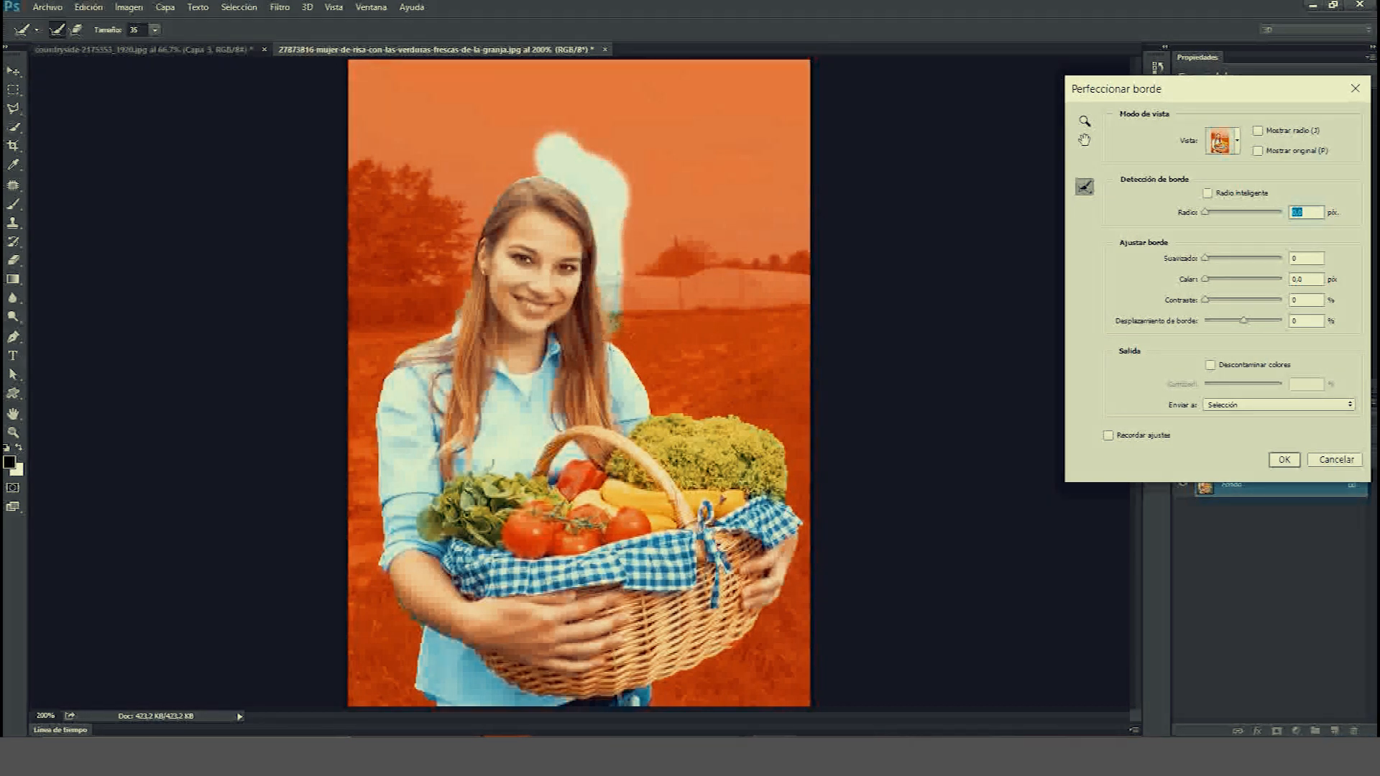
mouse_move(651, 392)
left_mouse_down()
mouse_move(672, 406)
mouse_move(733, 394)
left_mouse_up()
left_click_drag(787, 441, 791, 475)
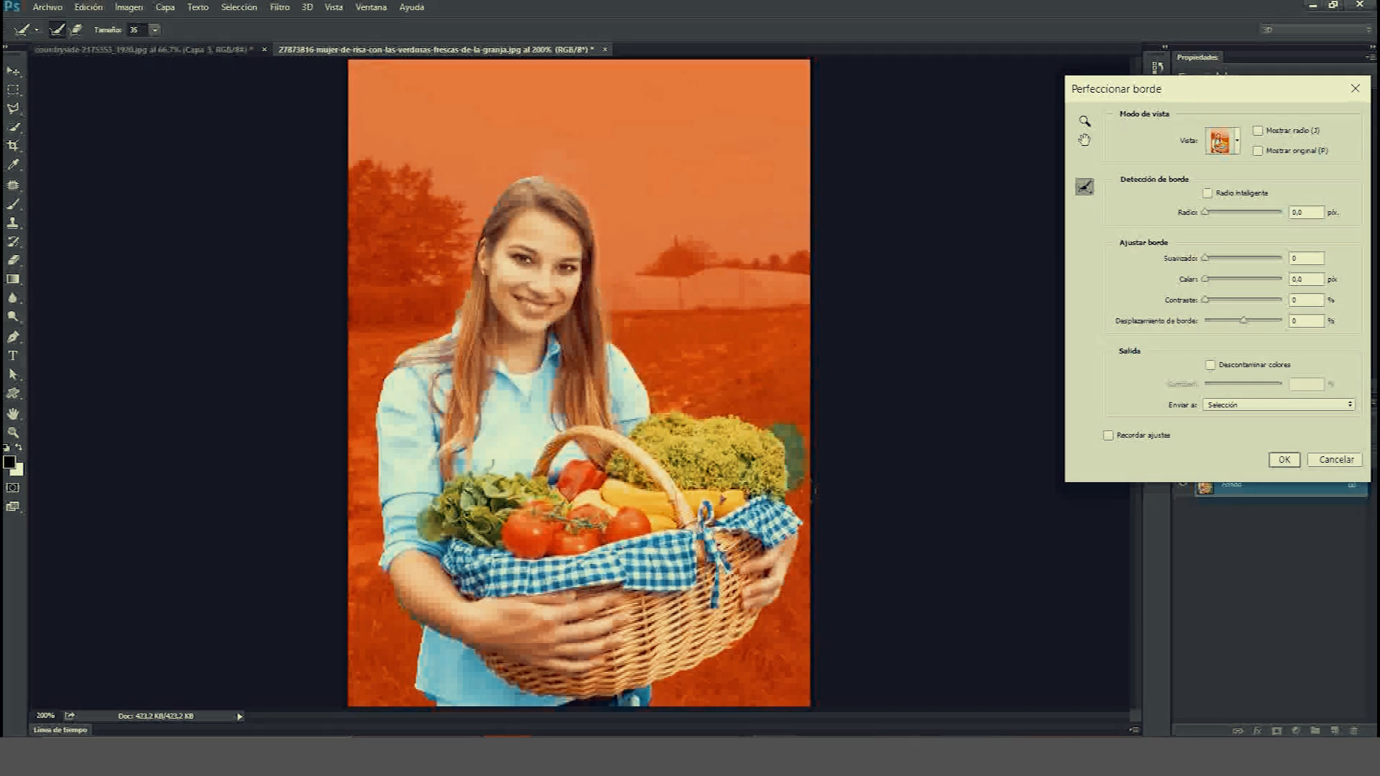
left_click_drag(806, 565, 808, 577)
mouse_move(771, 634)
left_mouse_down()
mouse_move(688, 681)
mouse_move(684, 704)
left_mouse_up()
left_click_drag(424, 722, 407, 659)
left_click_drag(450, 281, 435, 320)
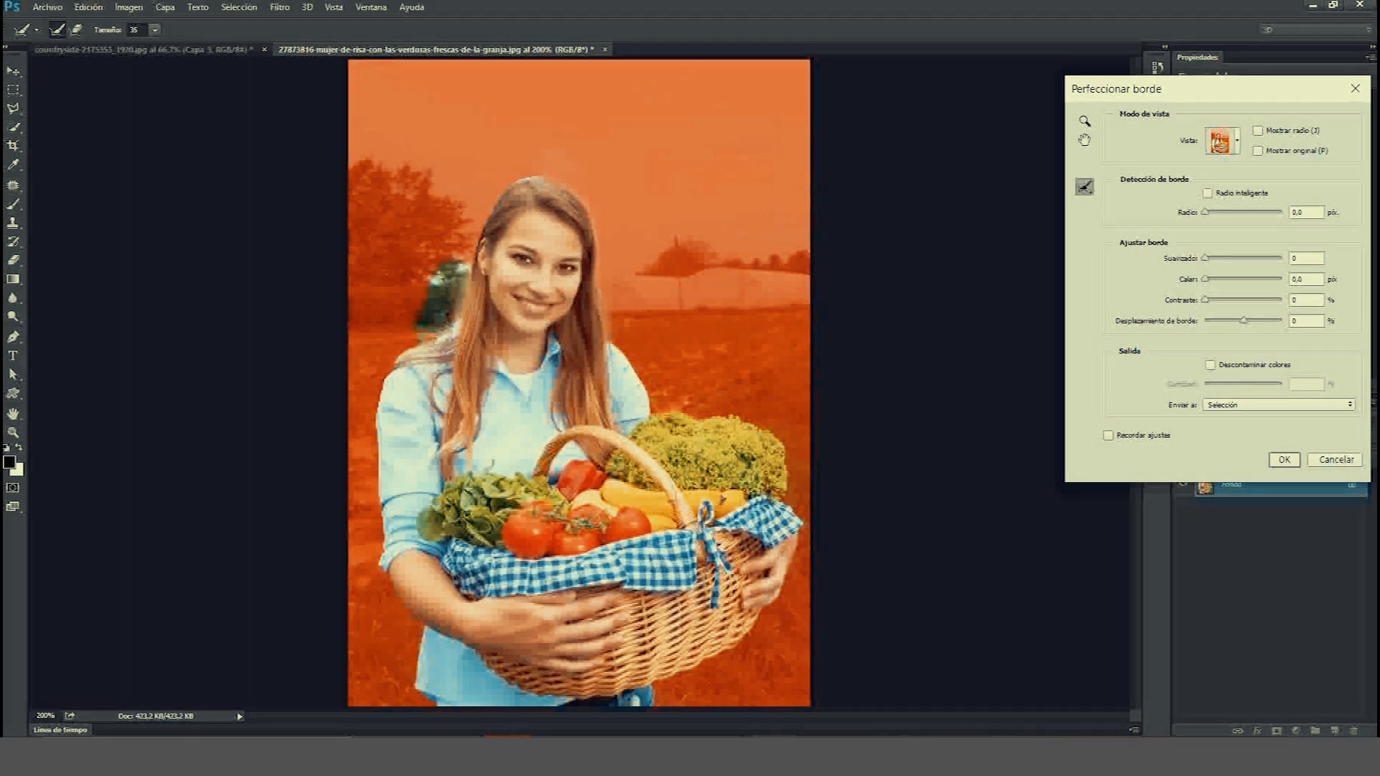
left_click(1316, 405)
left_click(1265, 416)
left_click(1283, 460)
left_click(1277, 731)
Drag the masked woman cut-out into the countryside composite.
left_click(15, 202)
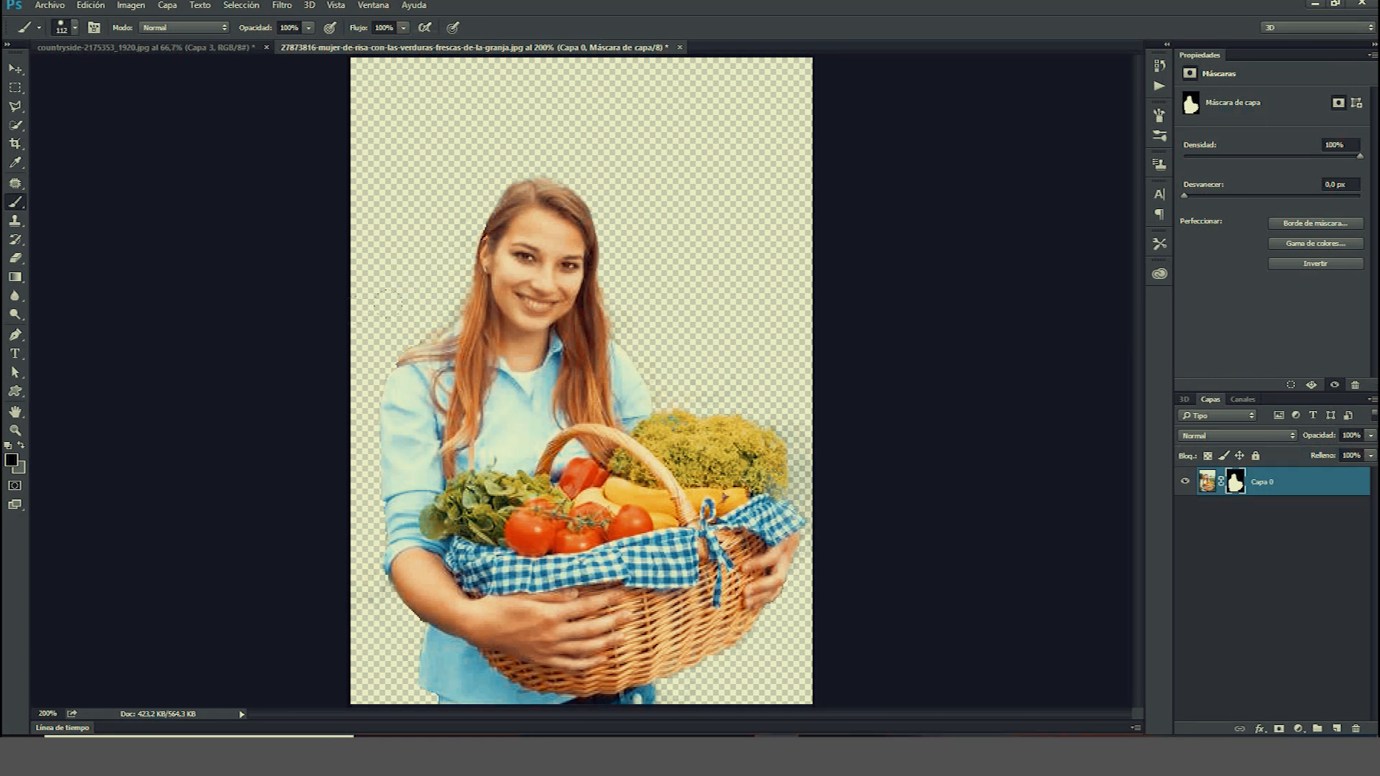
left_click(14, 68)
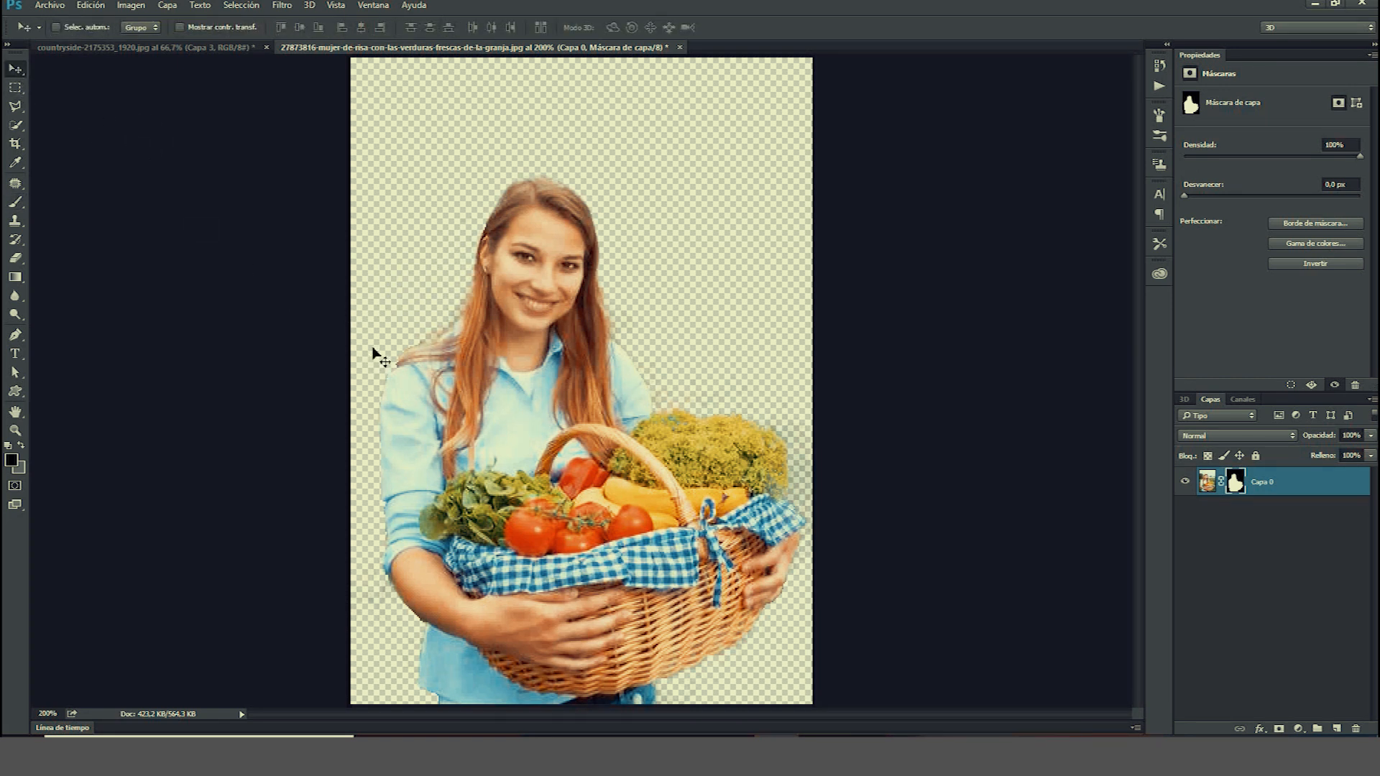
left_click_drag(460, 400, 313, 357)
left_click_drag(378, 244, 317, 179)
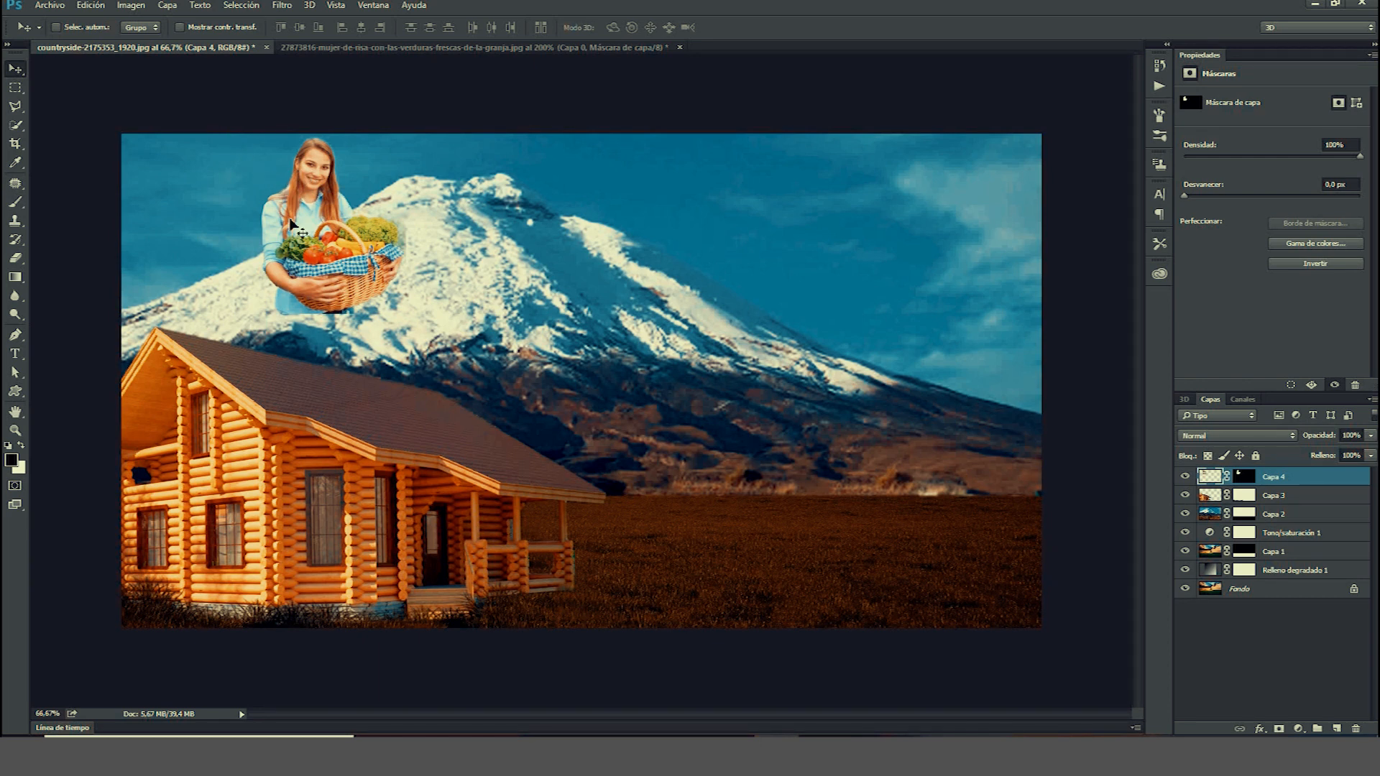
Enlarge the woman with Free Transform and place her standing right of the house on the field.
key("ctrl+t")
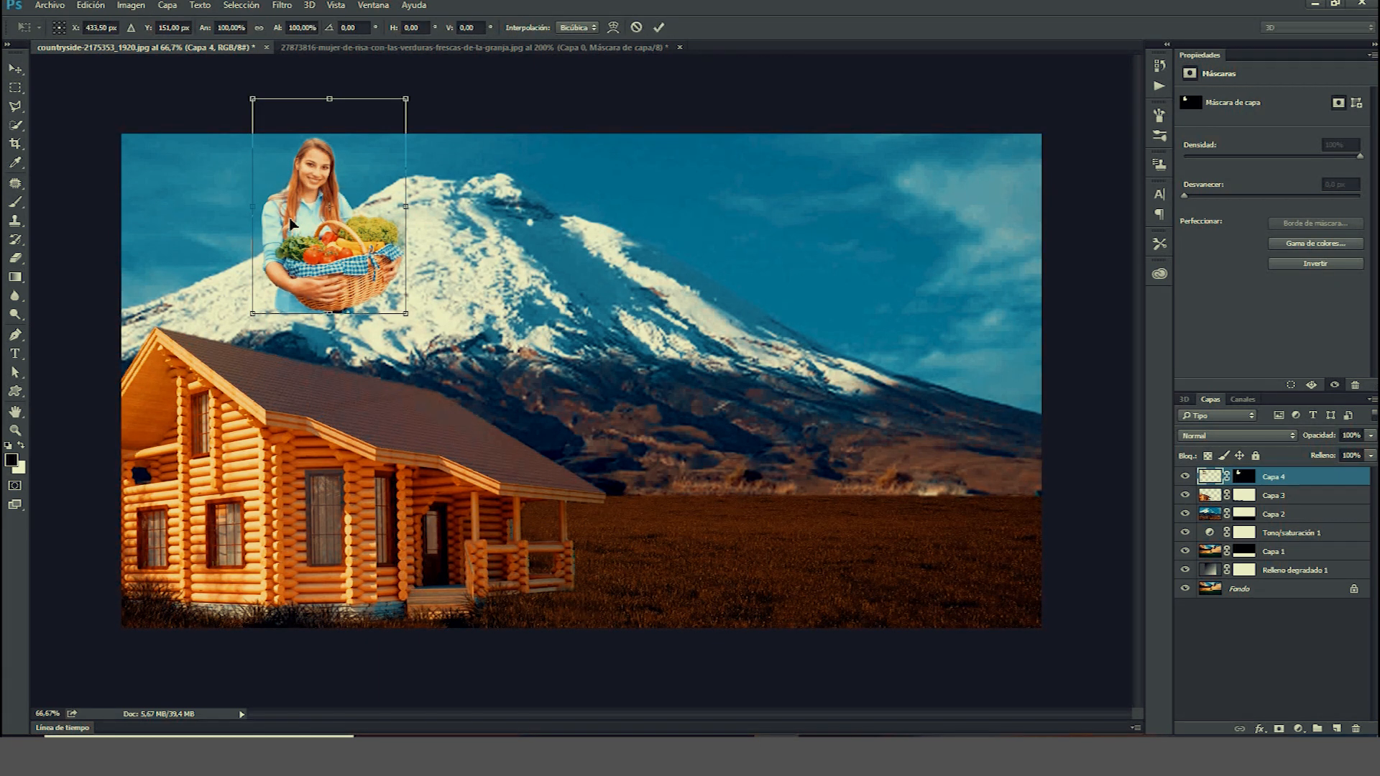
left_click_drag(326, 151, 556, 381)
left_click_drag(642, 548, 808, 732)
left_click_drag(608, 572, 570, 458)
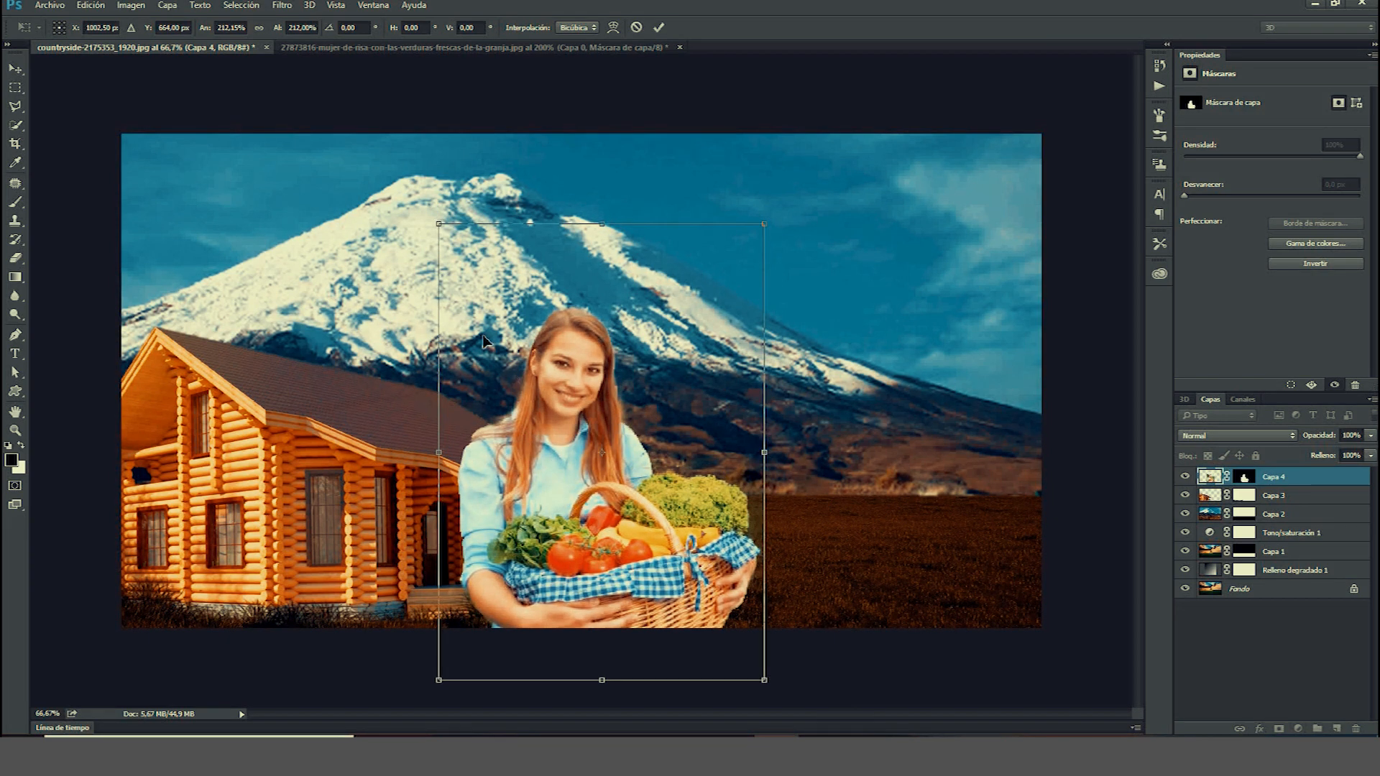
mouse_move(544, 396)
left_mouse_down()
mouse_move(552, 366)
mouse_move(539, 373)
left_mouse_up()
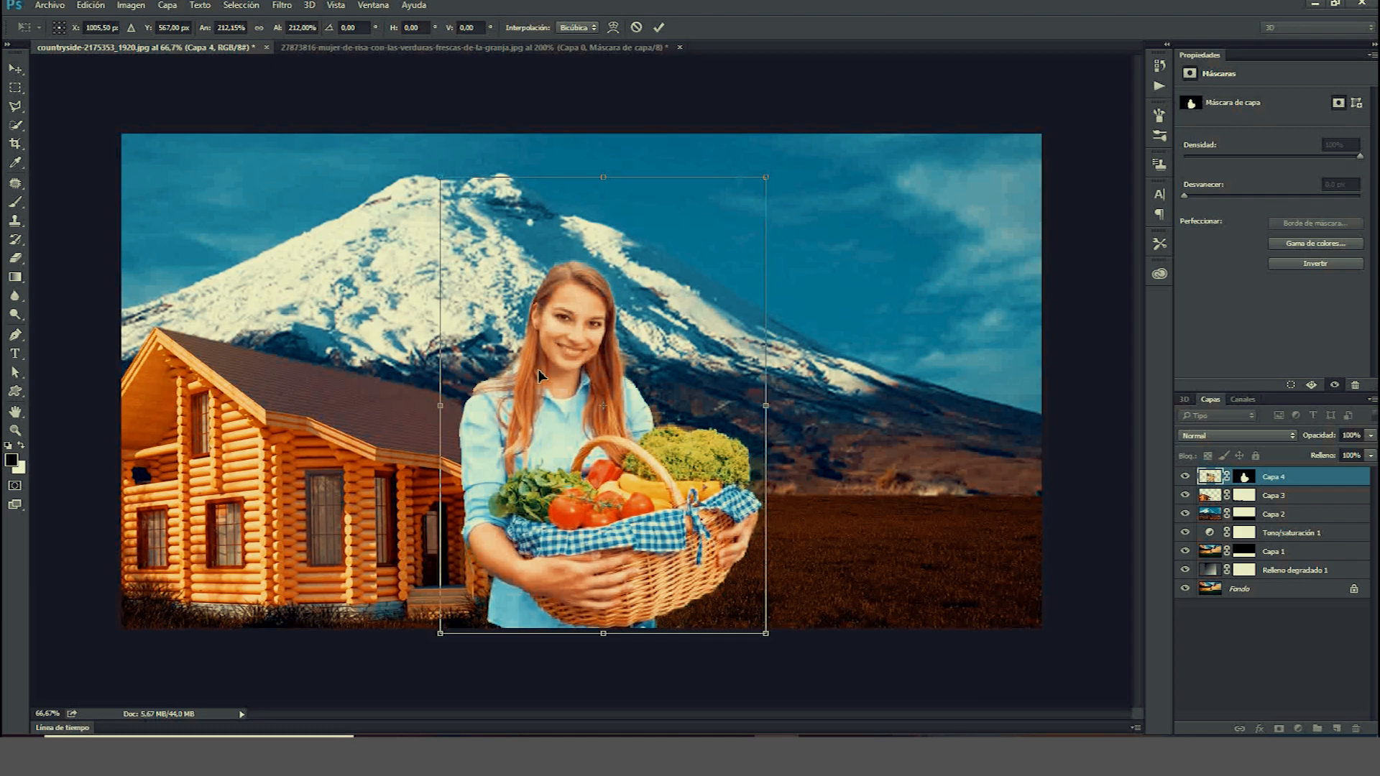
left_click_drag(622, 345, 842, 357)
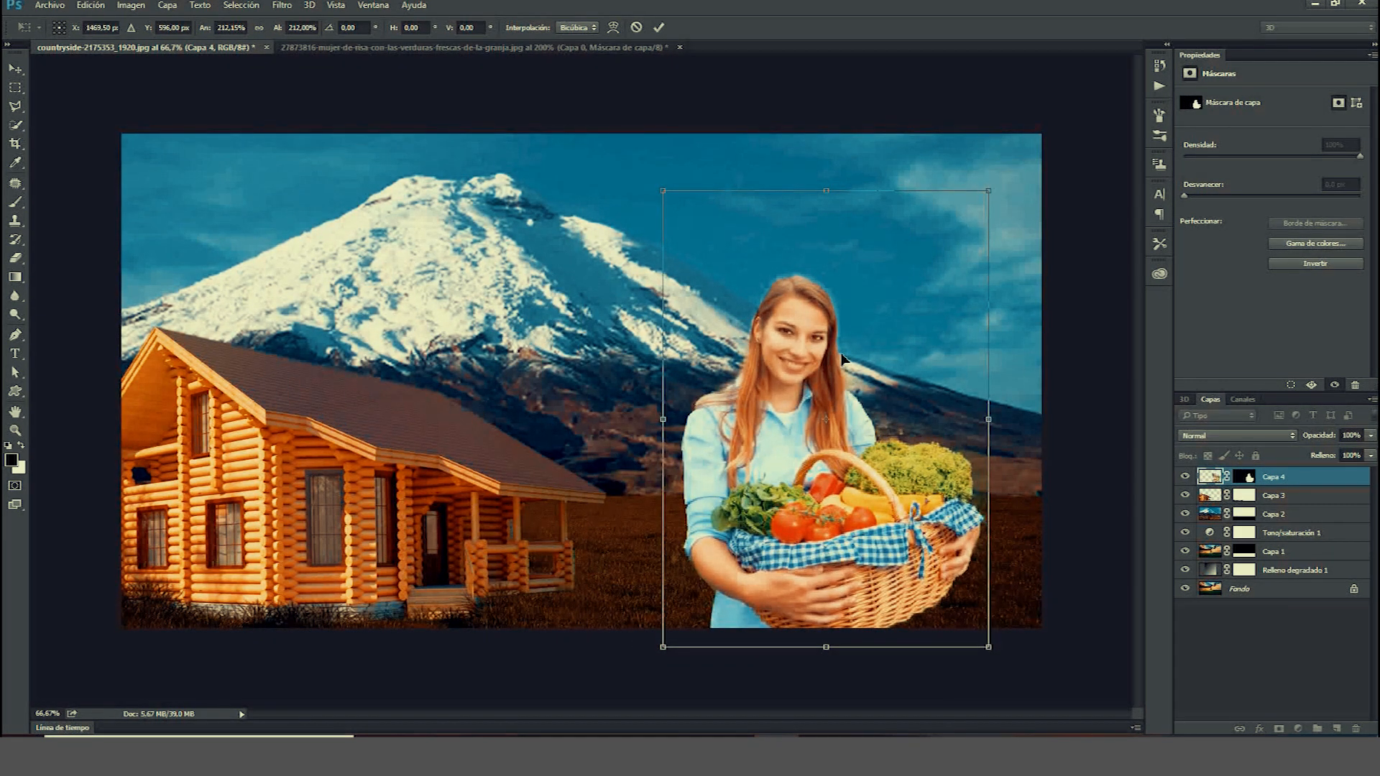
key("Return")
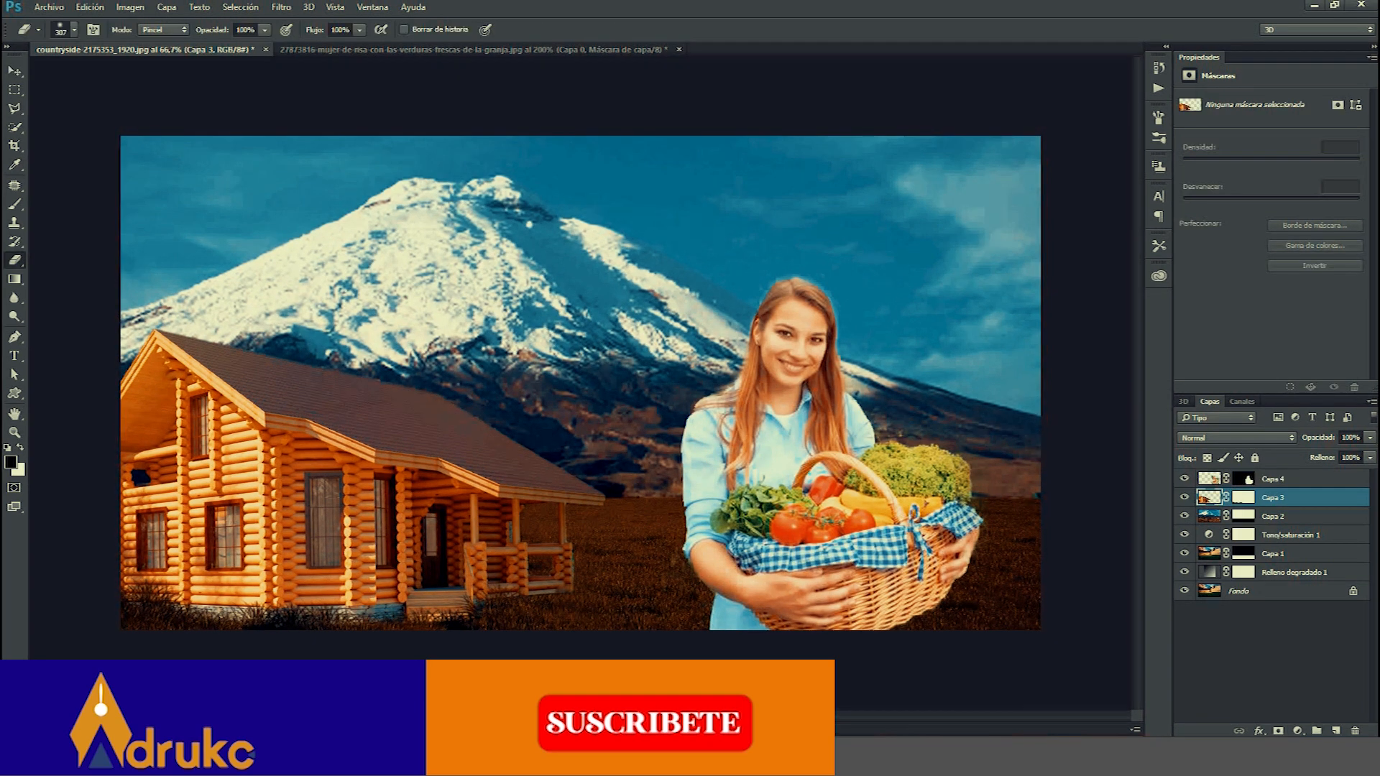
Add a Brightness/Contrast adjustment layer above the house with brightness -23 and contrast -9.
left_click(1298, 730)
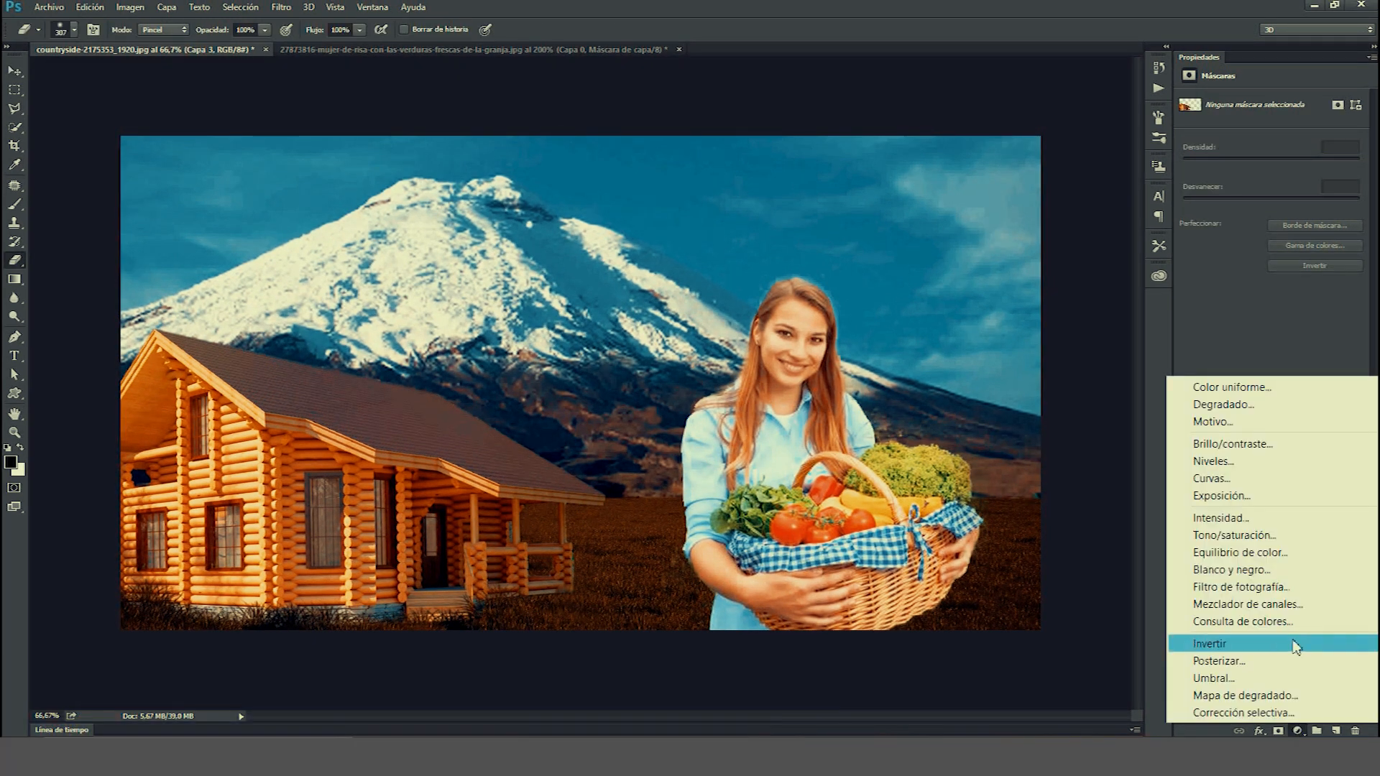
left_click(1280, 446)
left_click_drag(1271, 138, 1258, 138)
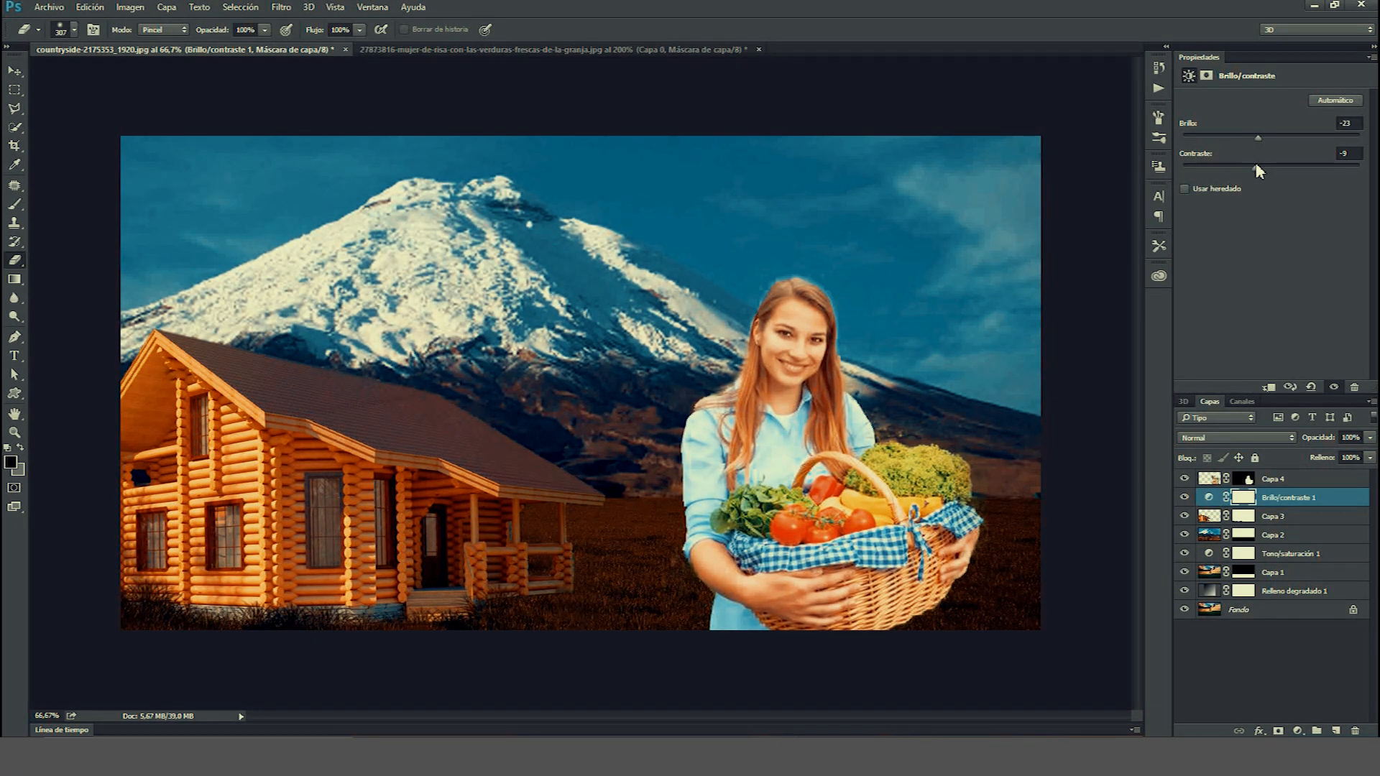
Add a Brightness/Contrast adjustment layer above the woman's layer and nudge its brightness slider slightly.
left_click(1222, 480)
left_click(1298, 731)
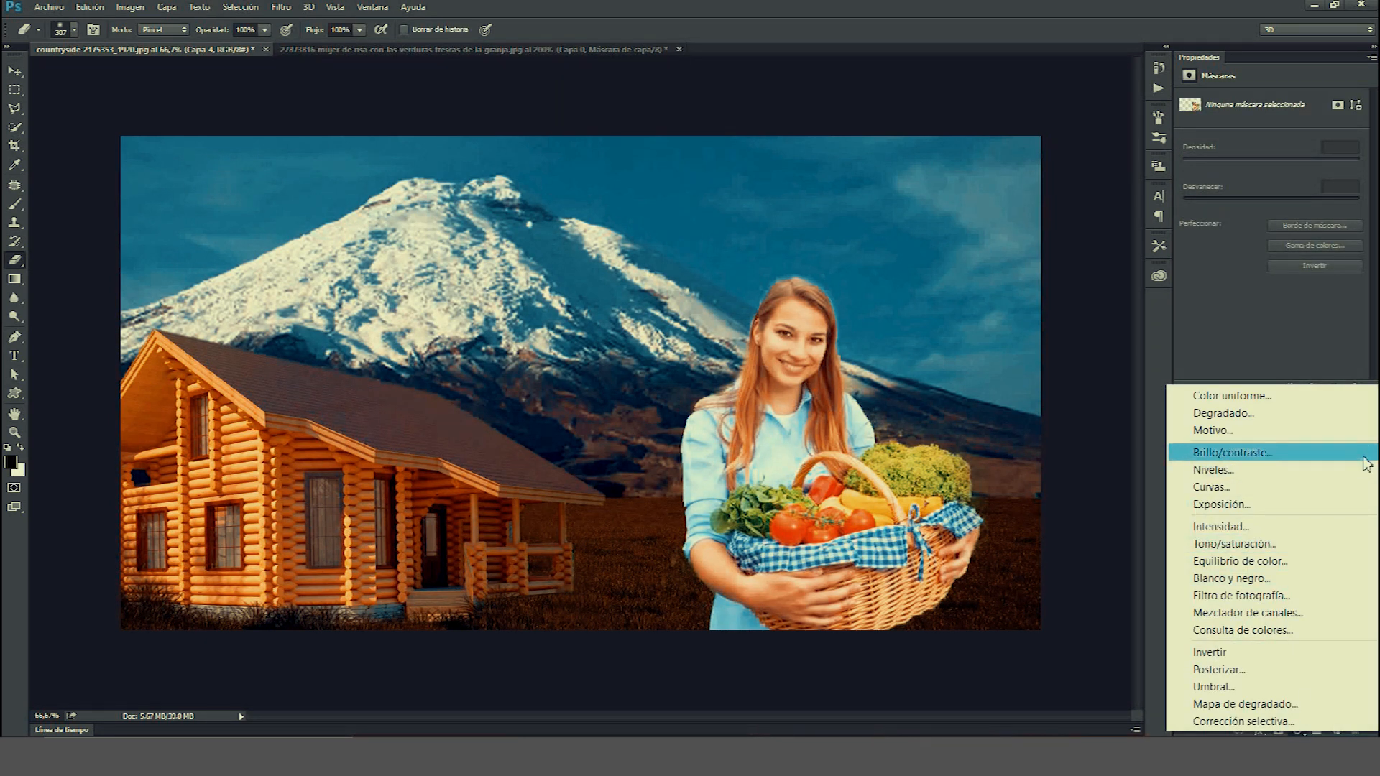
left_click(1222, 455)
left_click_drag(1271, 138, 1278, 133)
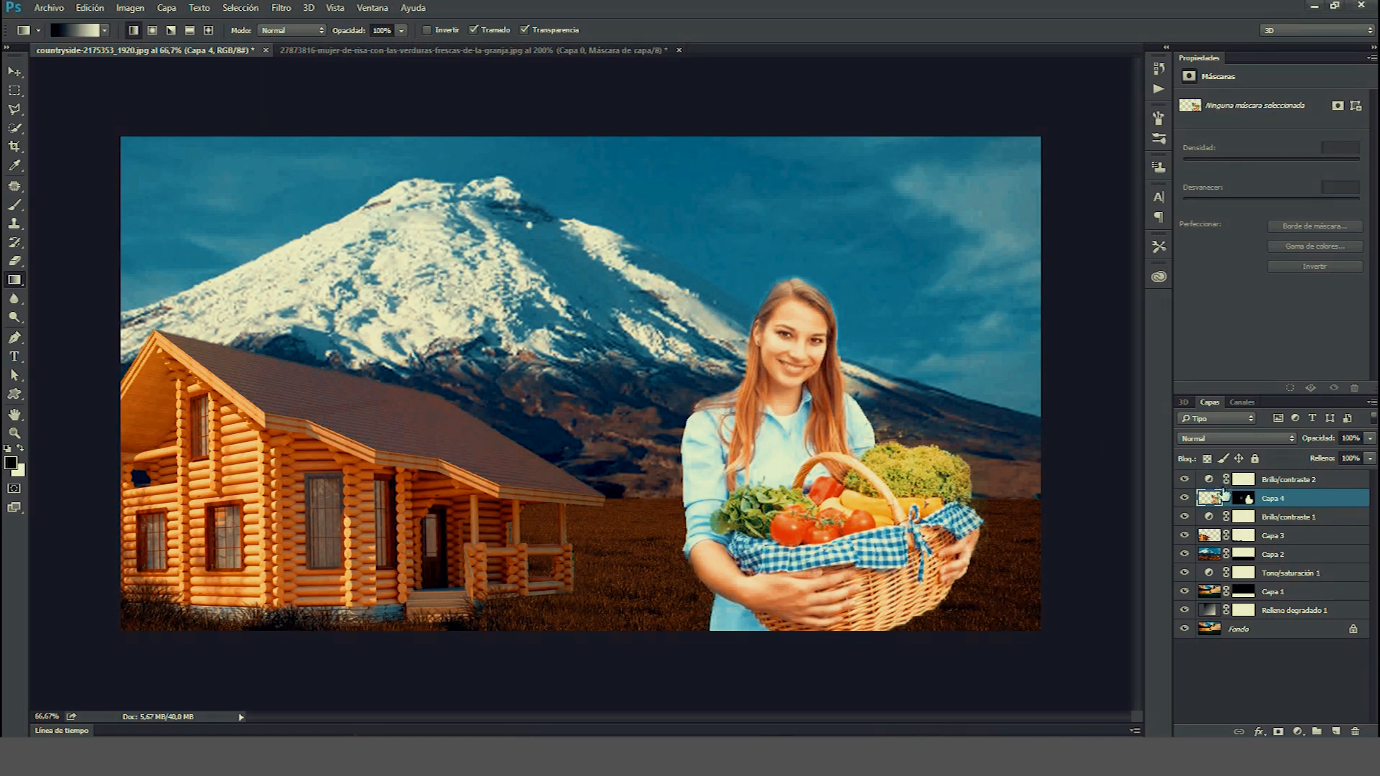
Load the woman's cut-out as a selection and, on a new layer, fill it with a gradient rising from her feet.
left_click(1218, 486)
left_click(1216, 501)
left_click_drag(1241, 507, 1257, 555)
left_click(1337, 732)
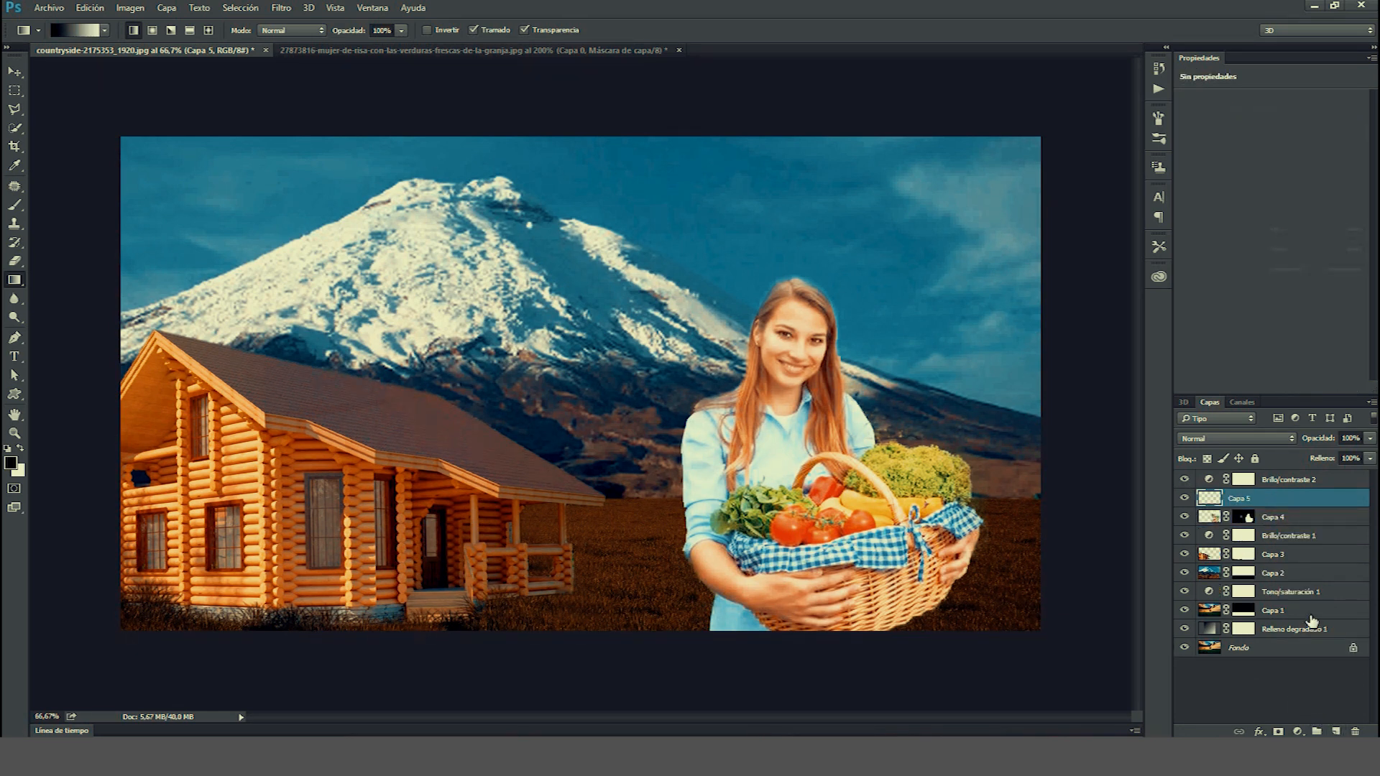
left_click(1252, 519, "ctrl")
left_click_drag(812, 633, 812, 494)
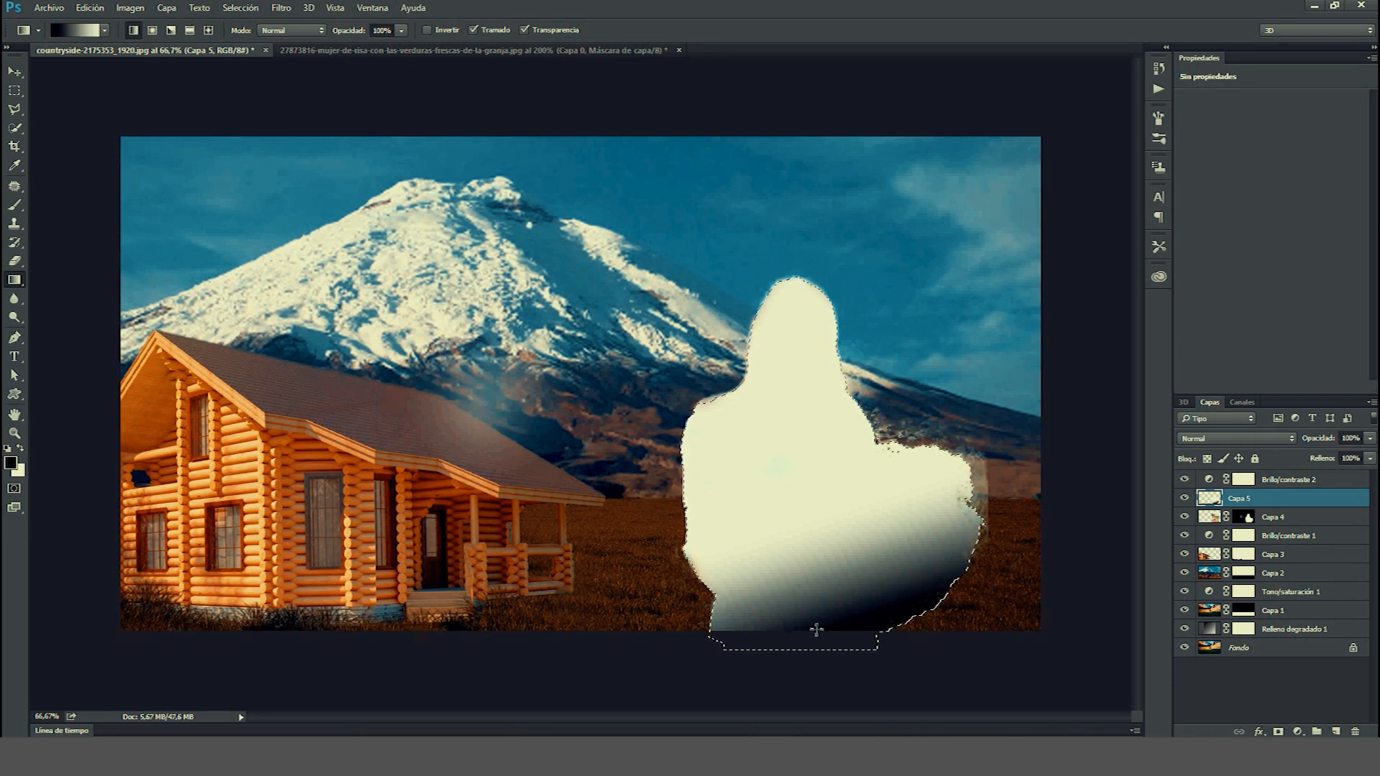
left_click_drag(760, 634, 773, 581)
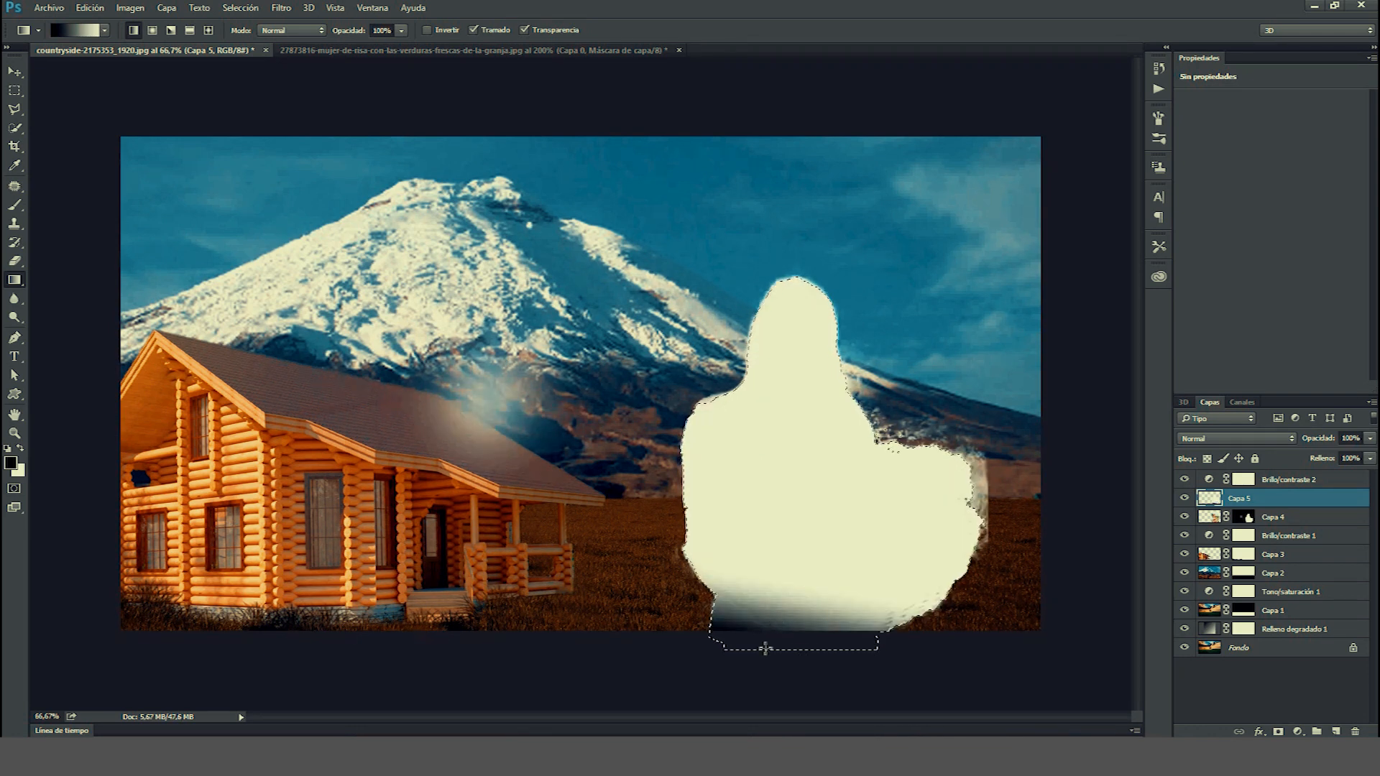
left_click_drag(769, 529, 773, 536)
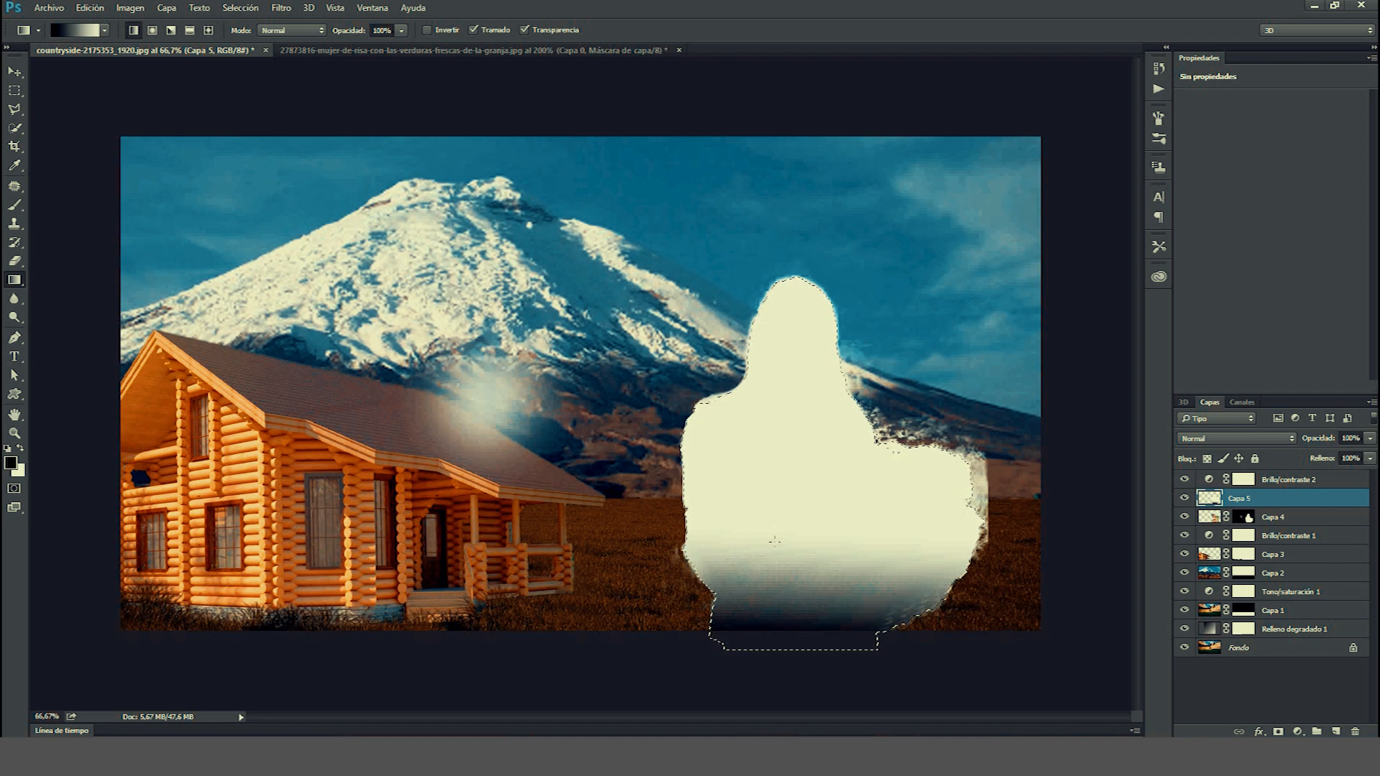
Set the gradient layer's blend mode to Multiply with 50% fill, then deselect.
left_click(1252, 436)
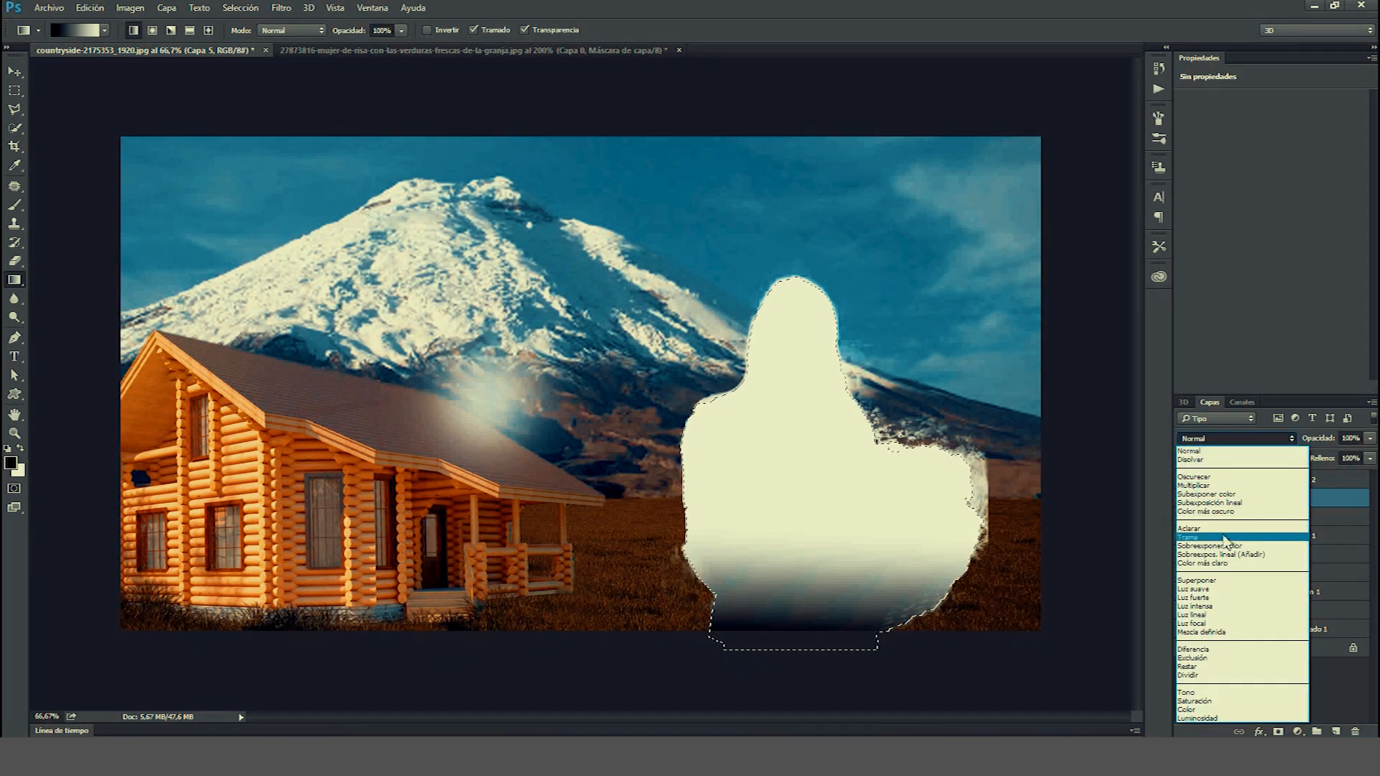
left_click(1243, 487)
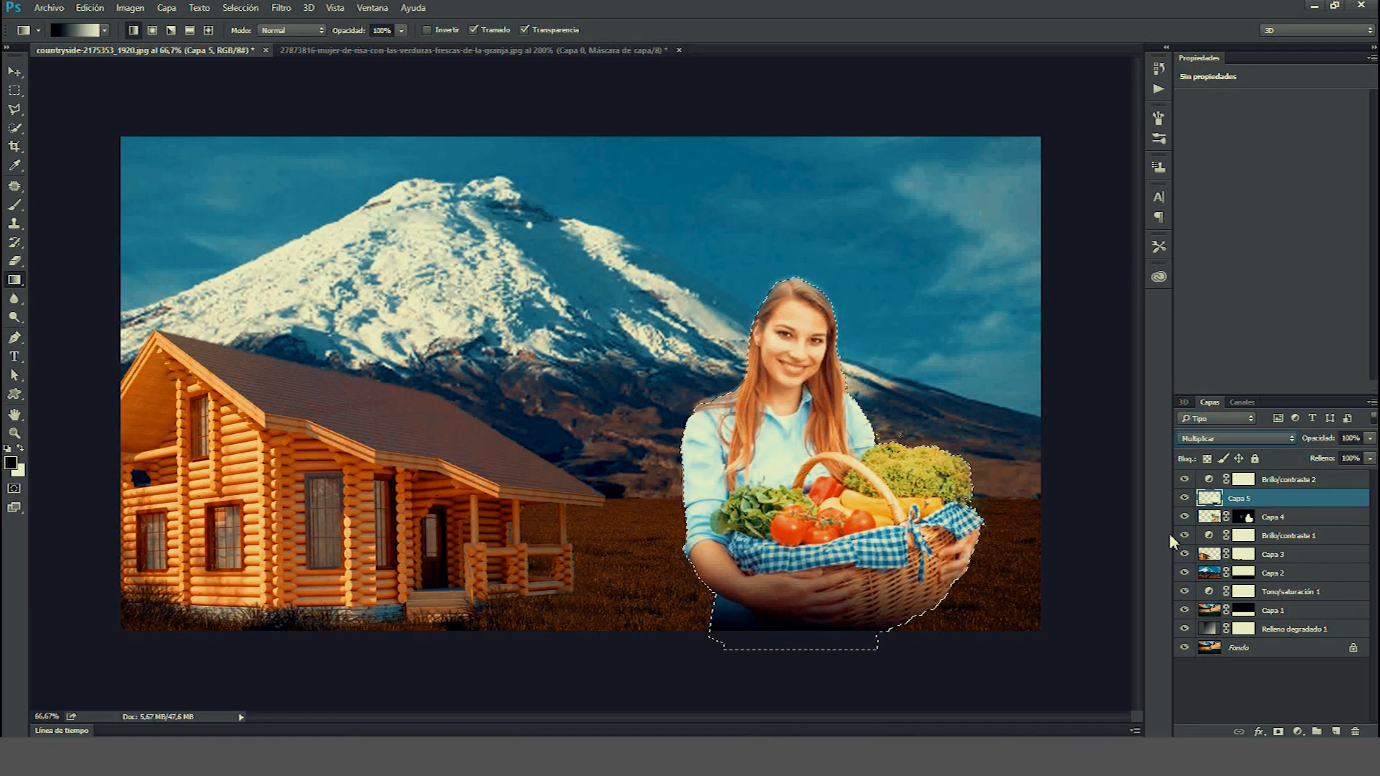
left_click(1357, 459)
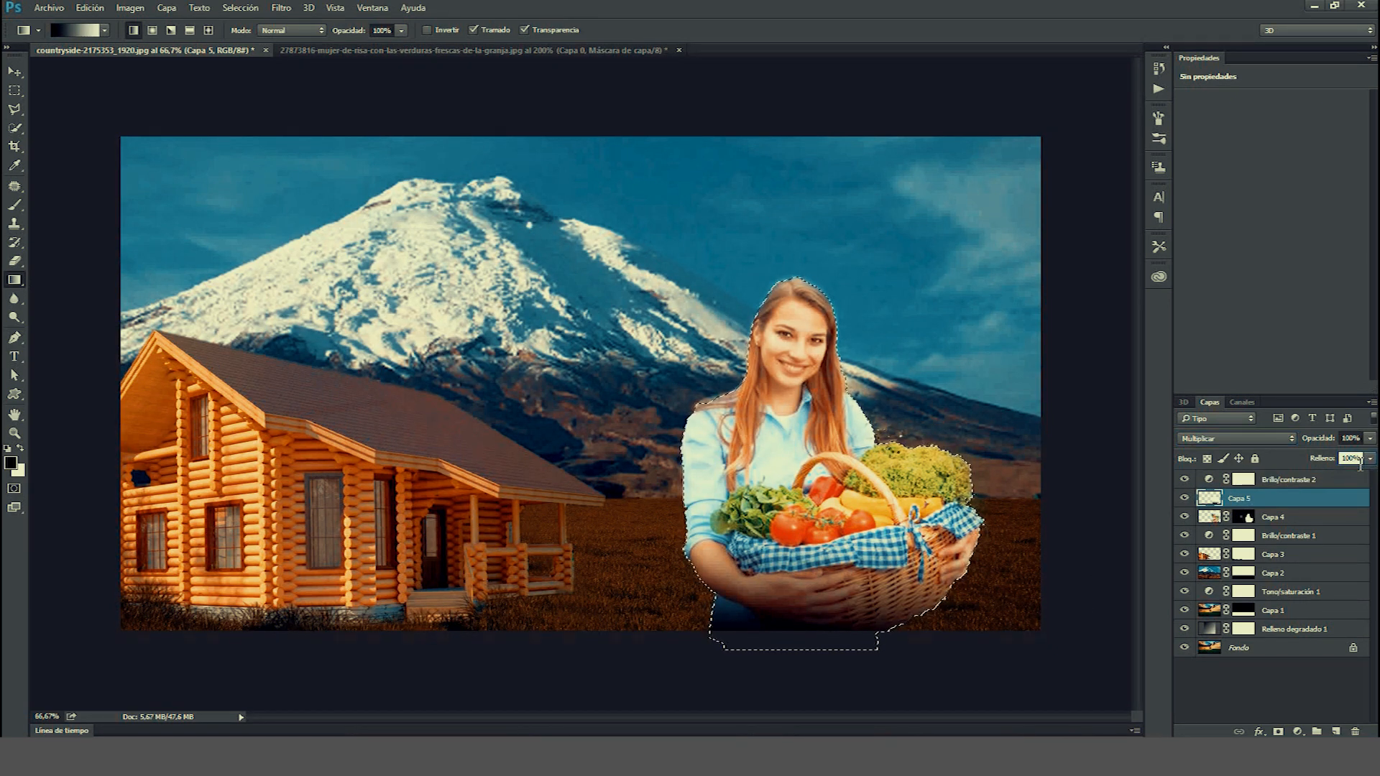
type("50")
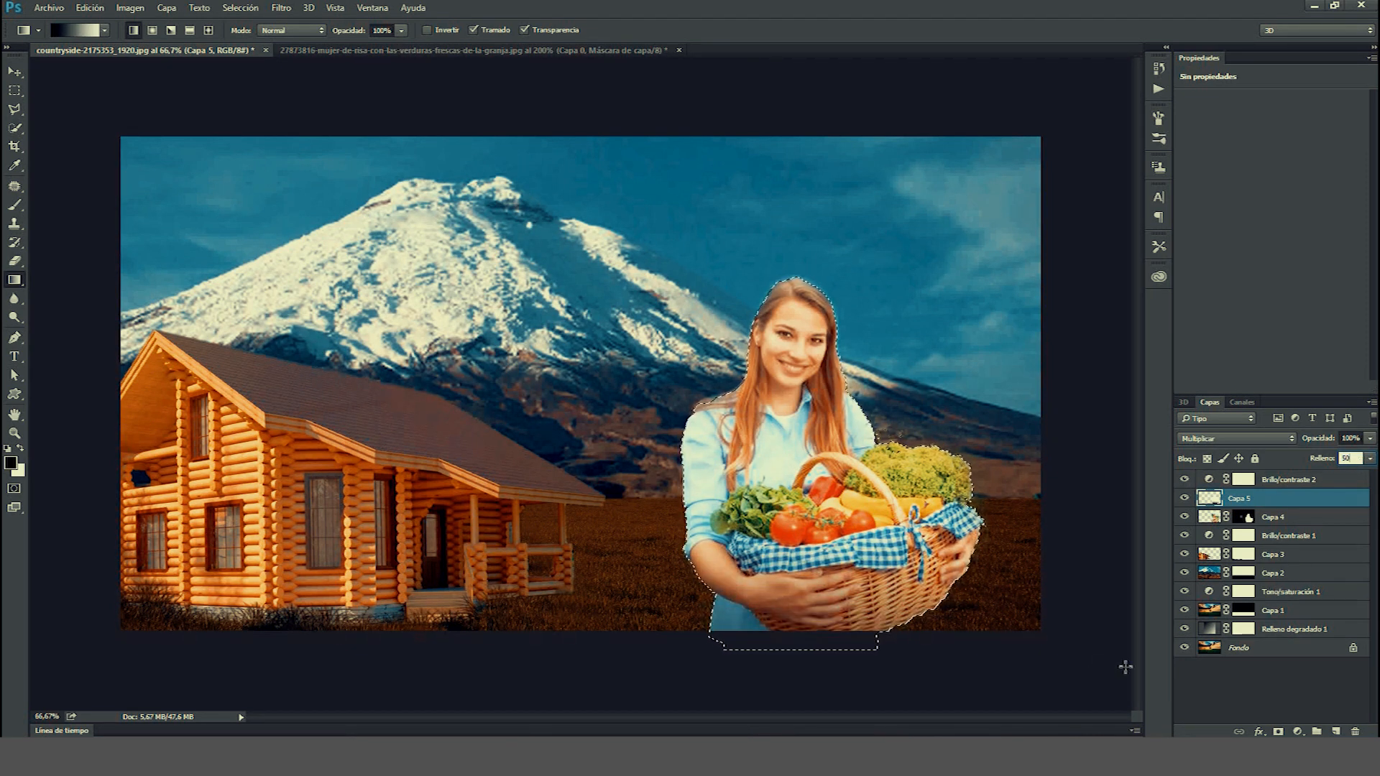
key("ctrl+d")
Create a new layer at the top of the stack and fill it with black using the Paint Bucket.
left_click(1185, 554)
left_click(1184, 554)
left_click(1210, 557)
left_click(1336, 731)
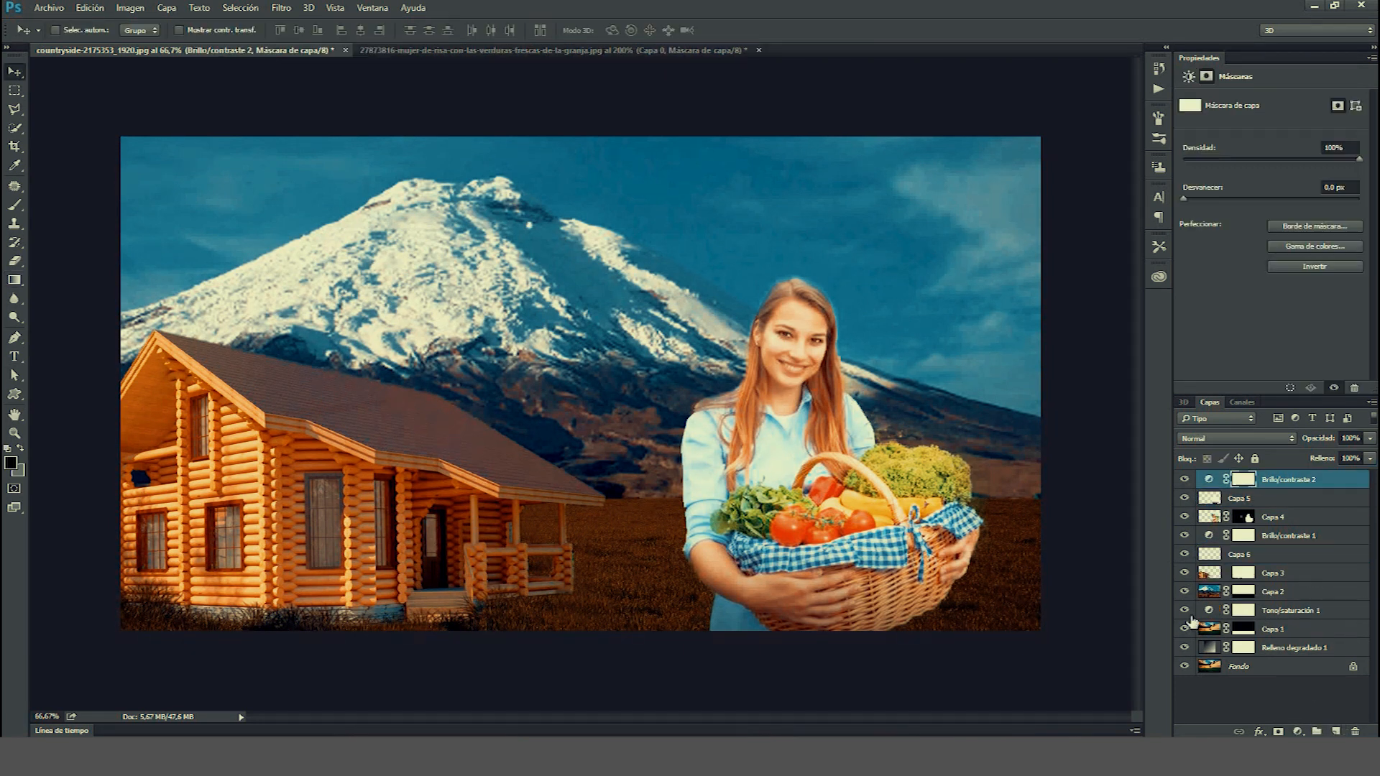
left_click(1341, 731)
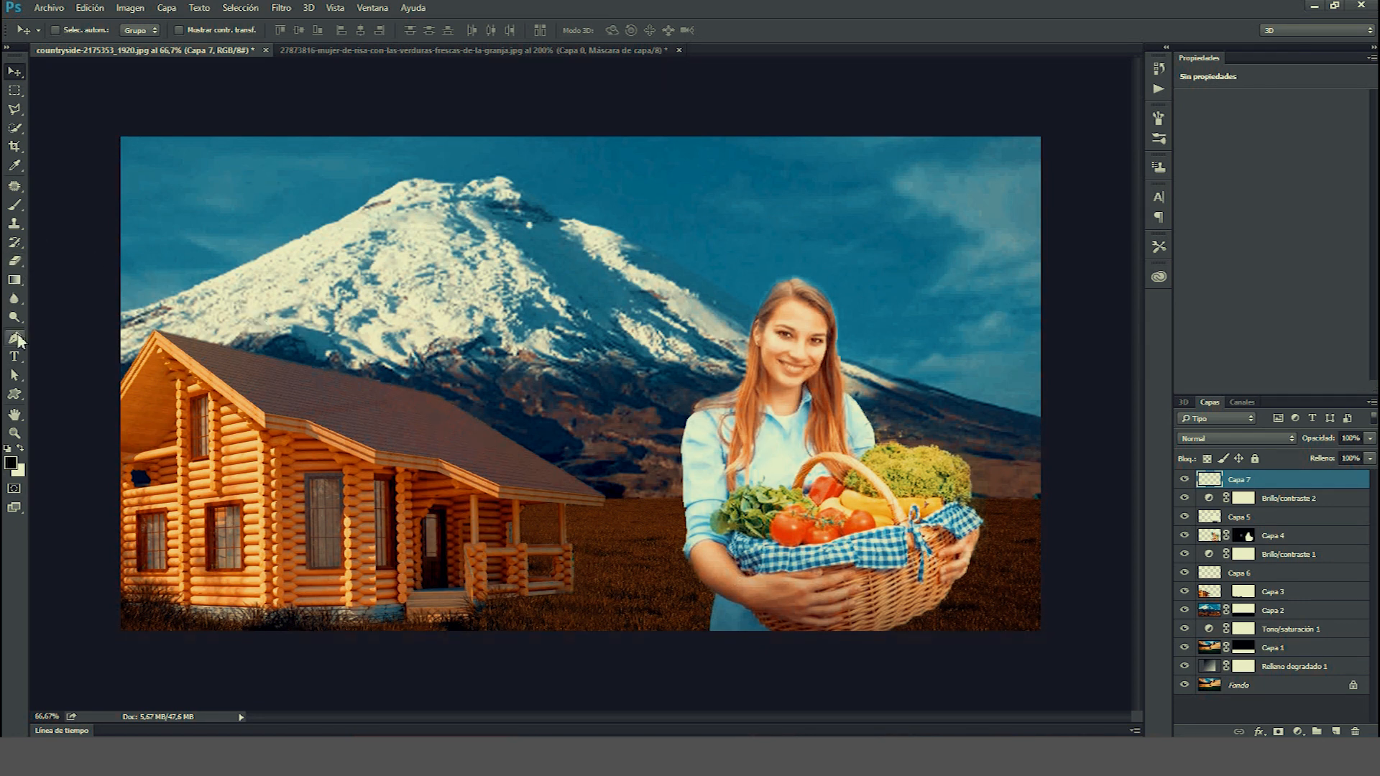
left_click(15, 281)
left_click(43, 290)
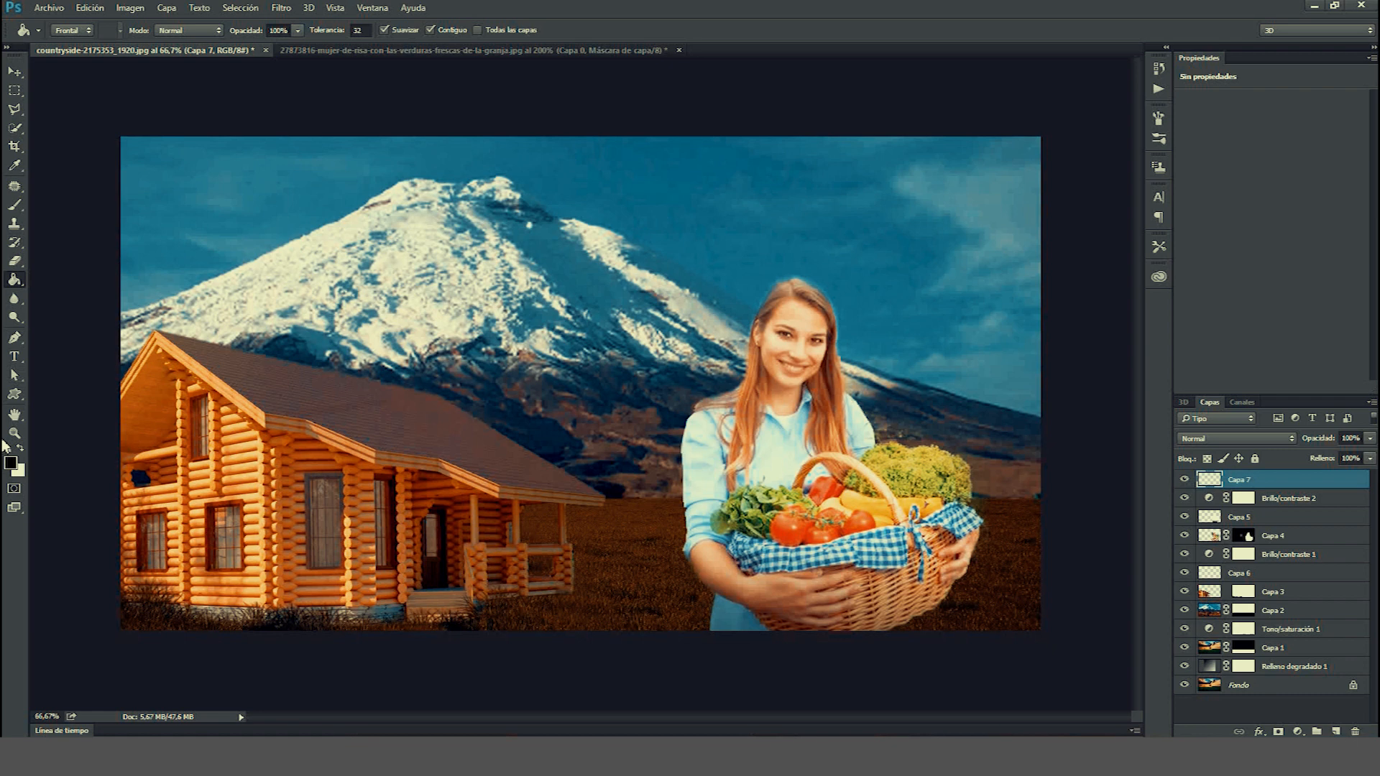
left_click(210, 404)
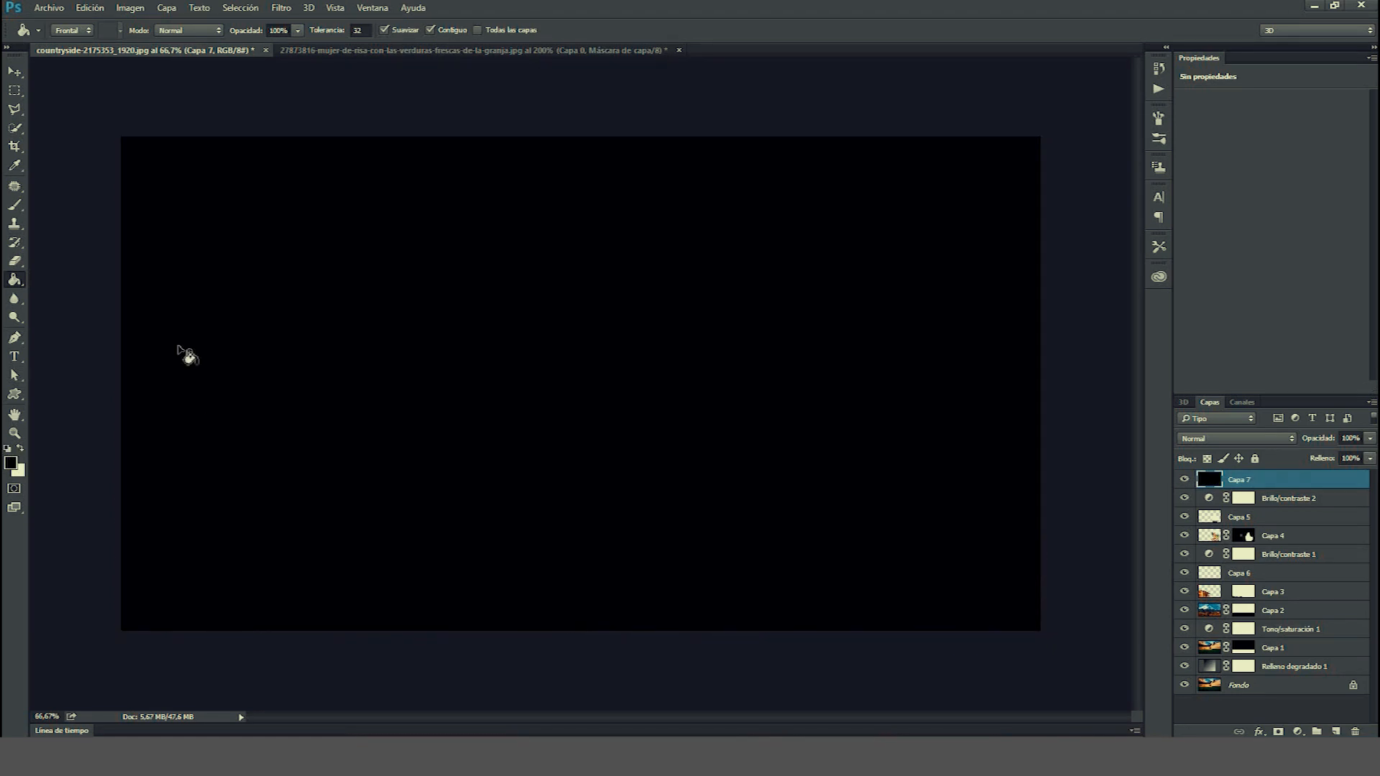
Render a Lens Flare on the black layer using the Prime 105 mm lens type.
left_click(281, 8)
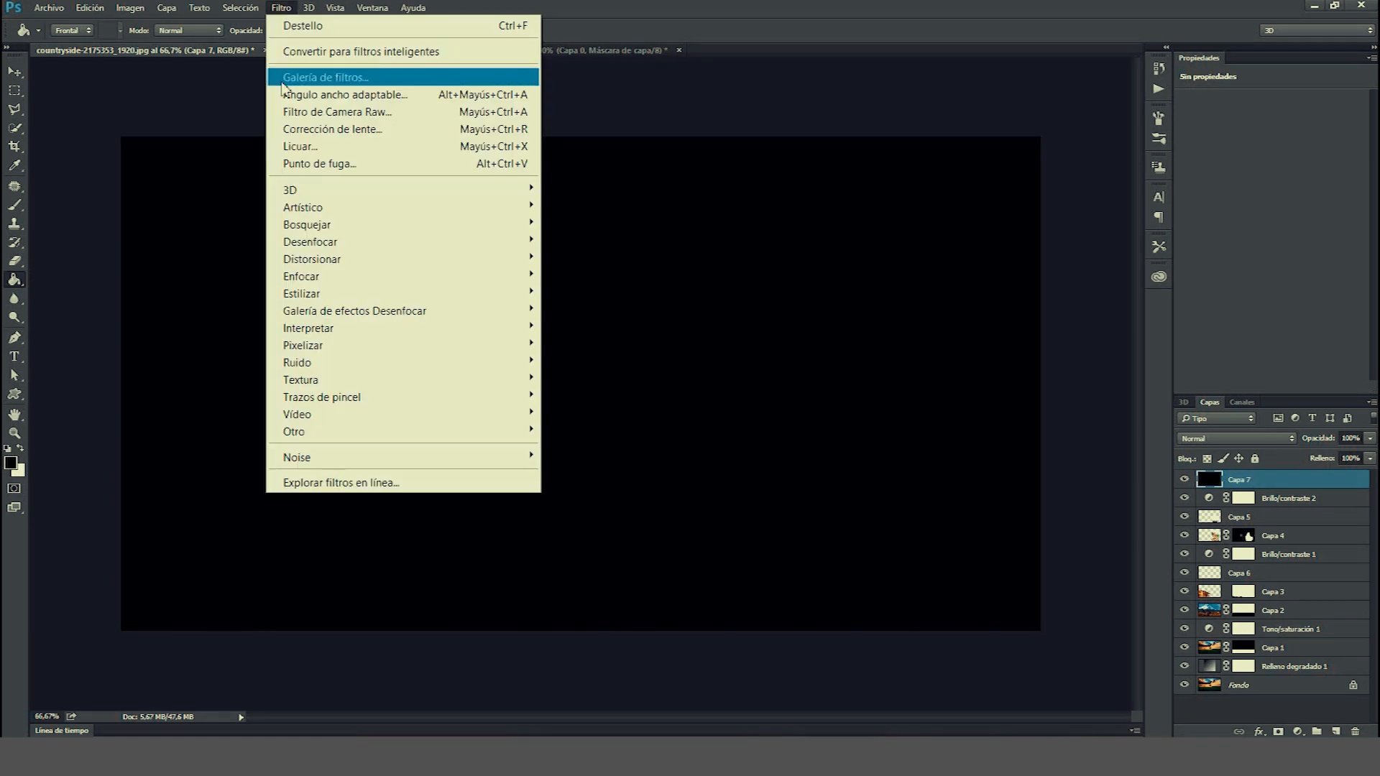
mouse_move(308, 329)
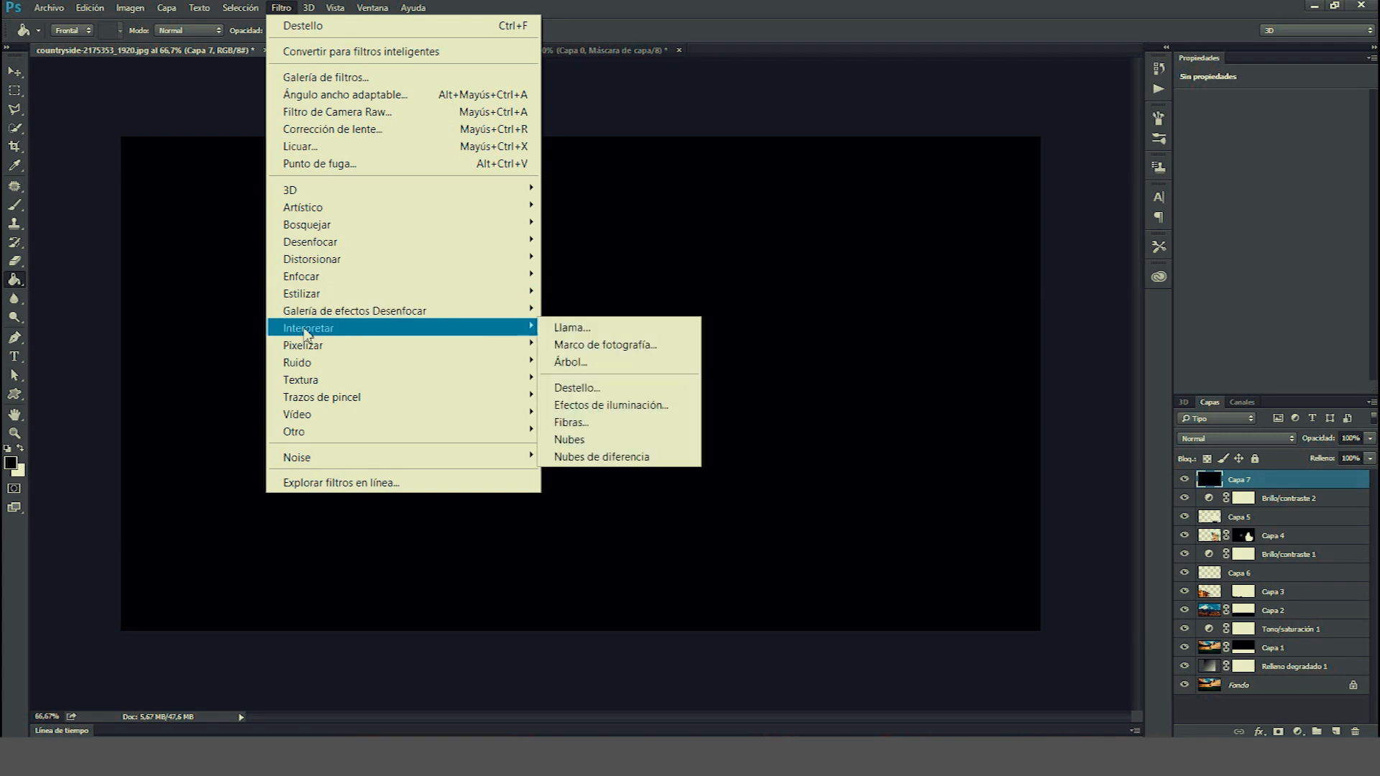
left_click(587, 392)
left_click(551, 424)
left_click(551, 447)
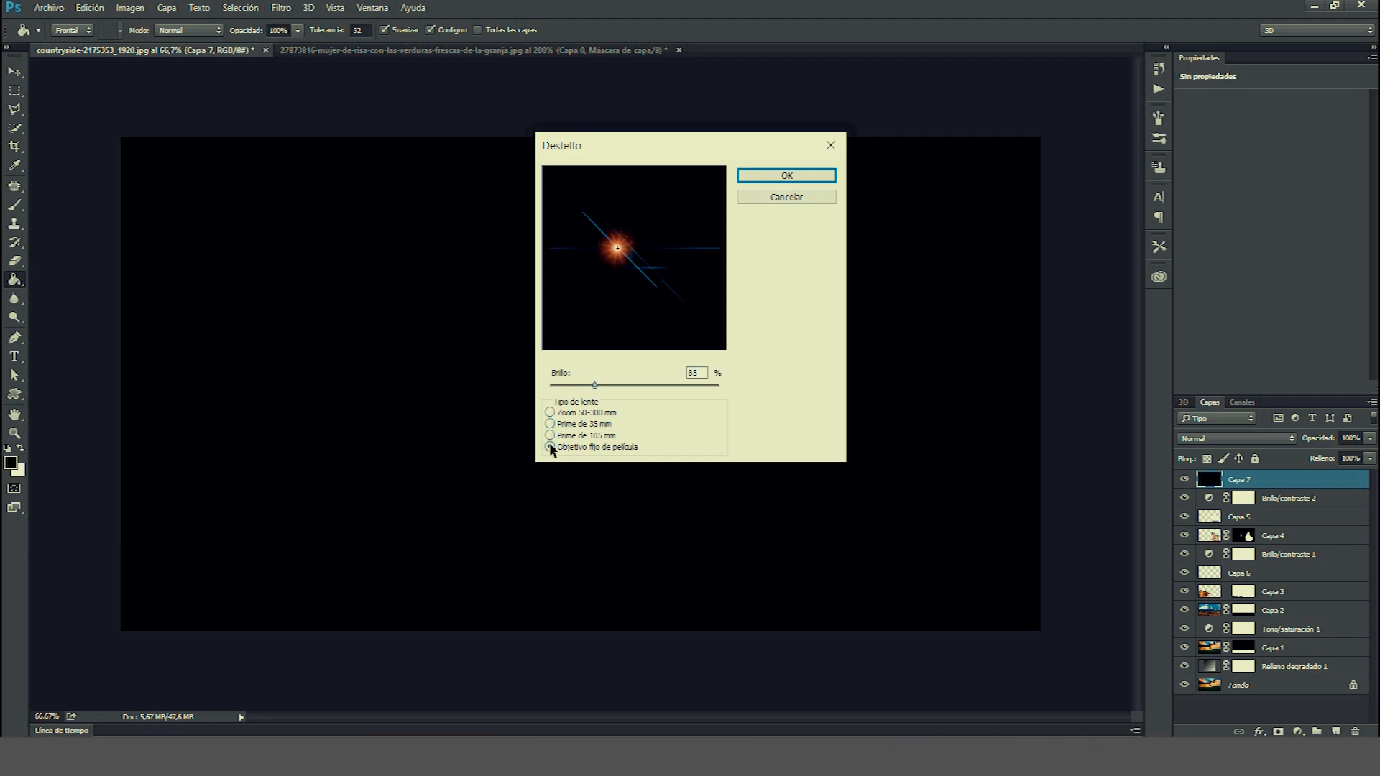
left_click(551, 435)
left_click(550, 424)
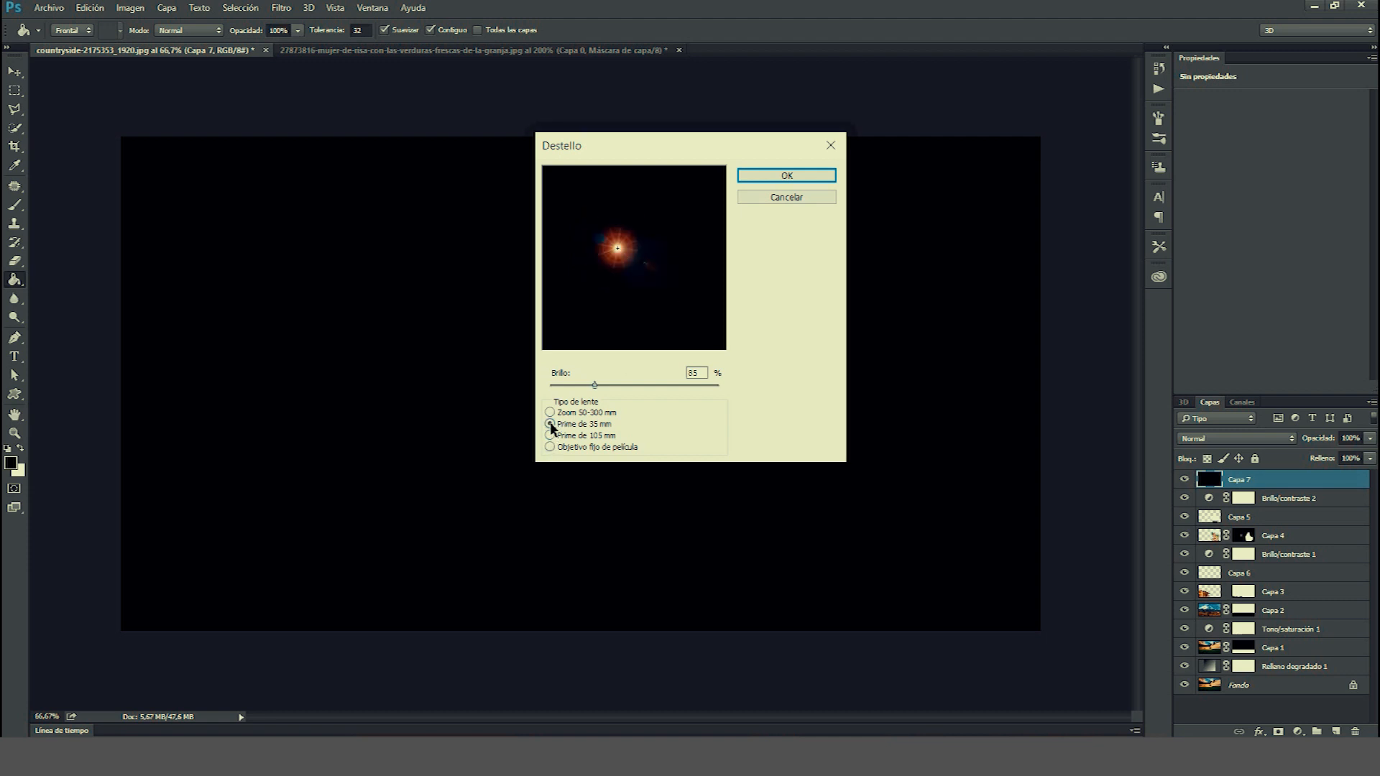
left_click(550, 435)
left_click_drag(594, 385, 591, 386)
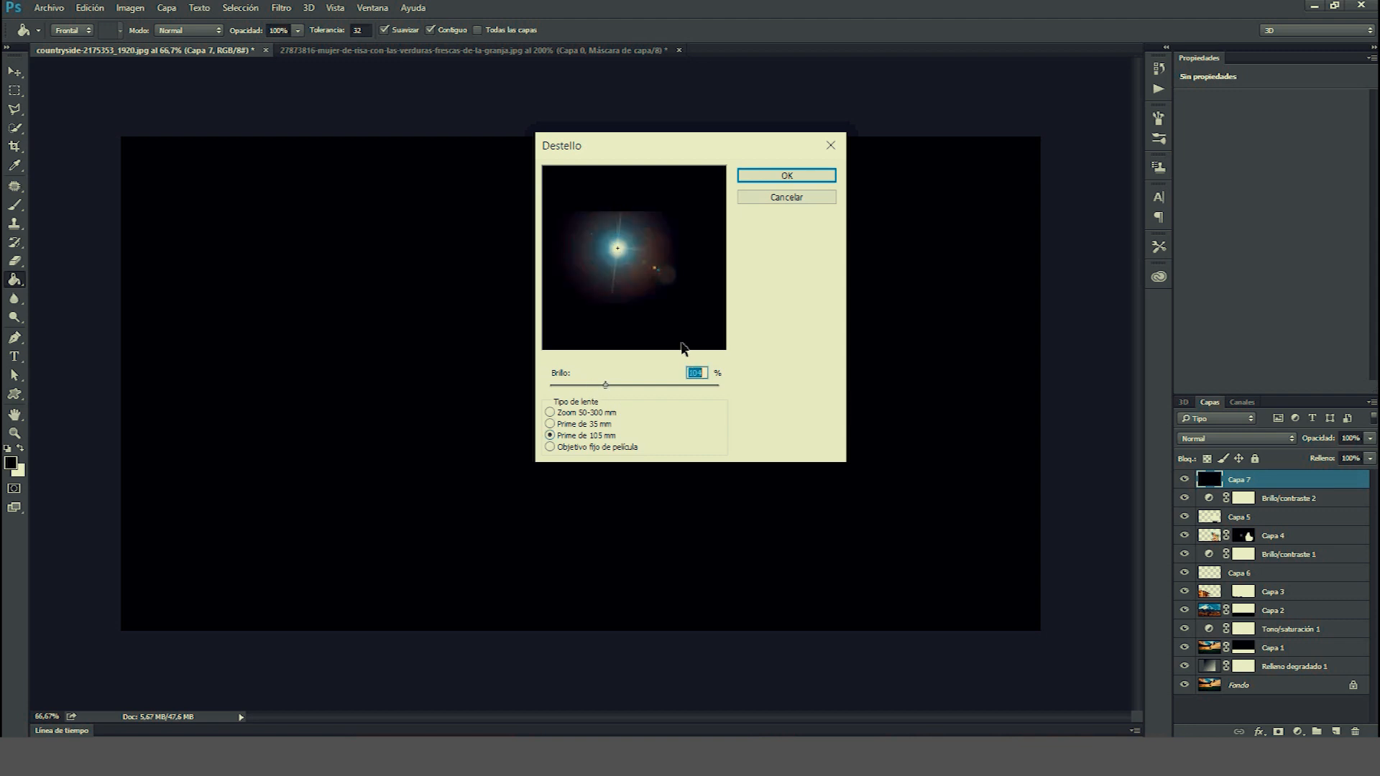
left_click(821, 180)
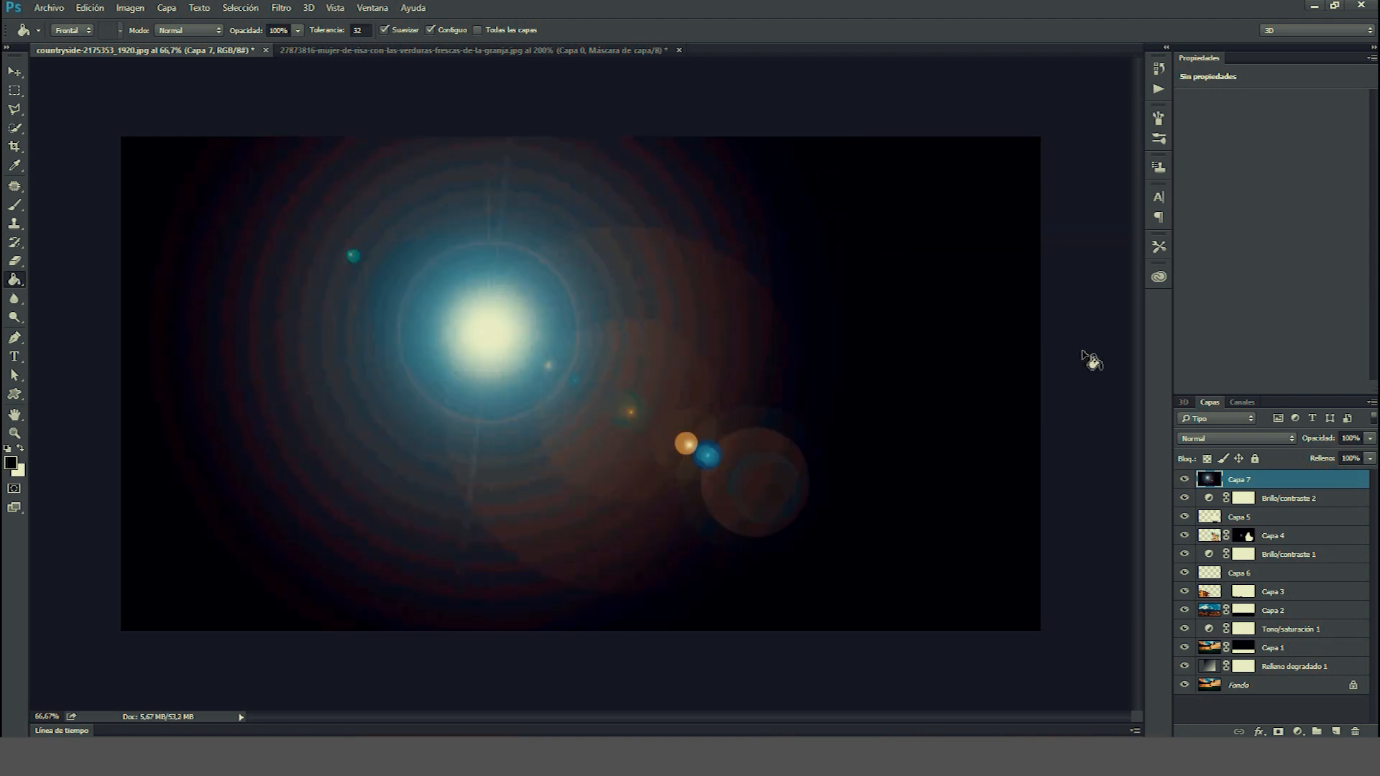
Set the flare layer to Screen blend mode, then move and stretch it with Free Transform over the mountain peak.
left_click(1209, 439)
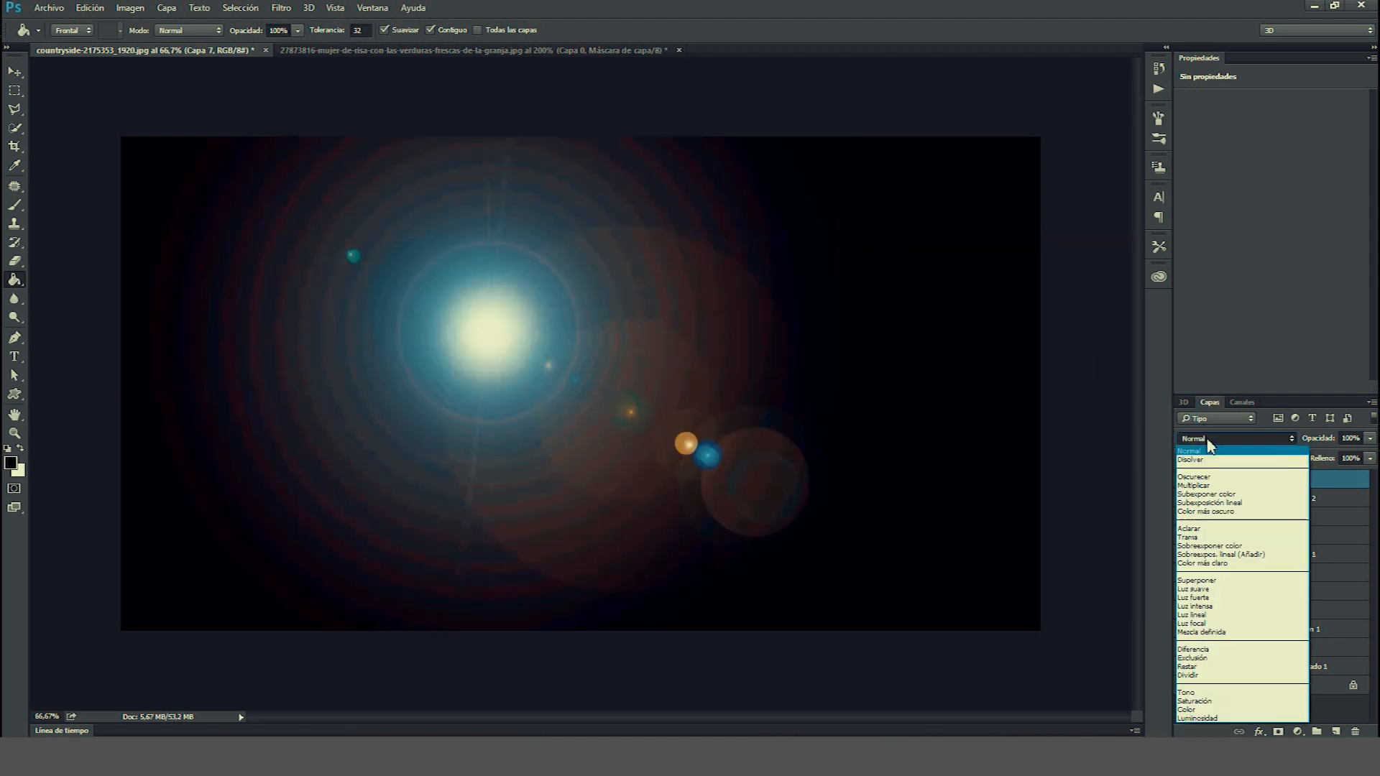
left_click(1196, 538)
key("ctrl+t")
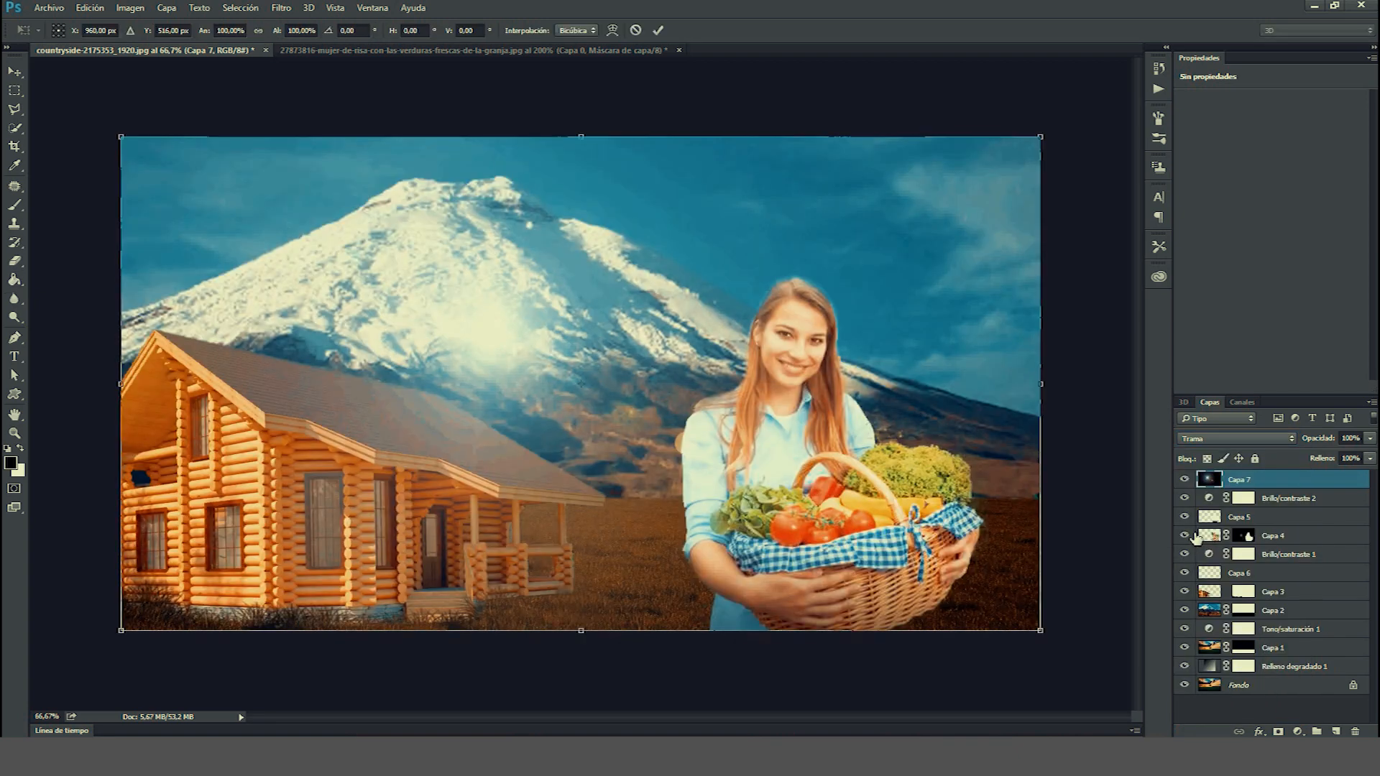
left_click_drag(520, 316, 781, 221)
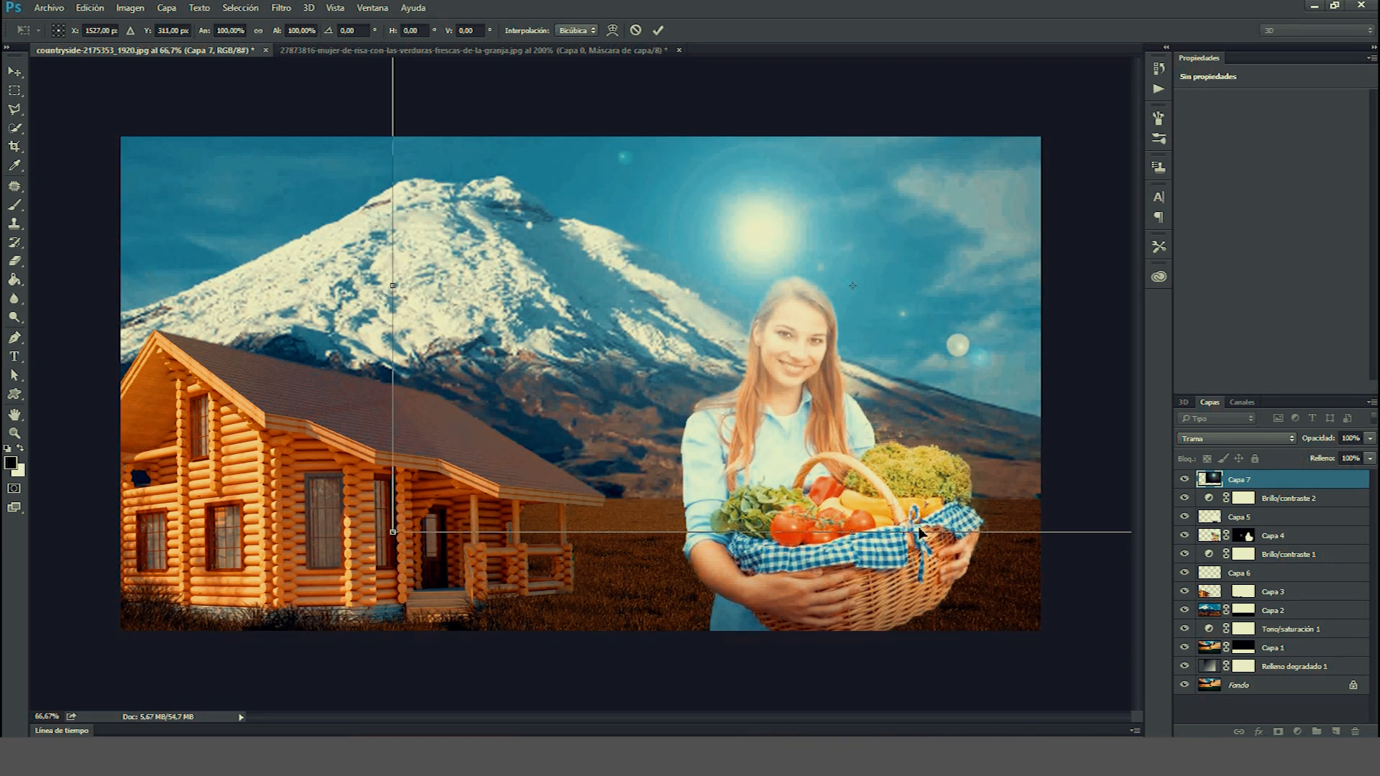
left_click_drag(934, 545, 927, 650)
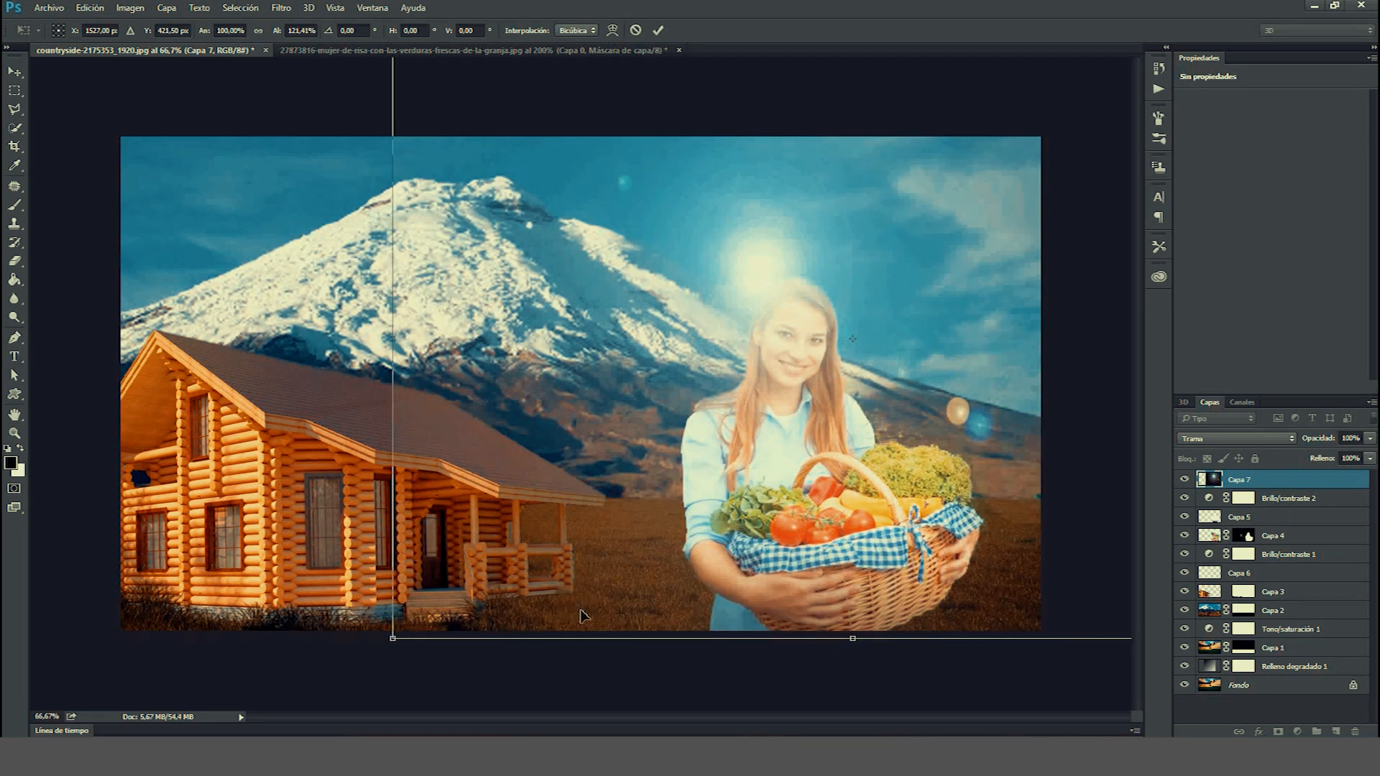
left_click_drag(397, 375, 33, 489)
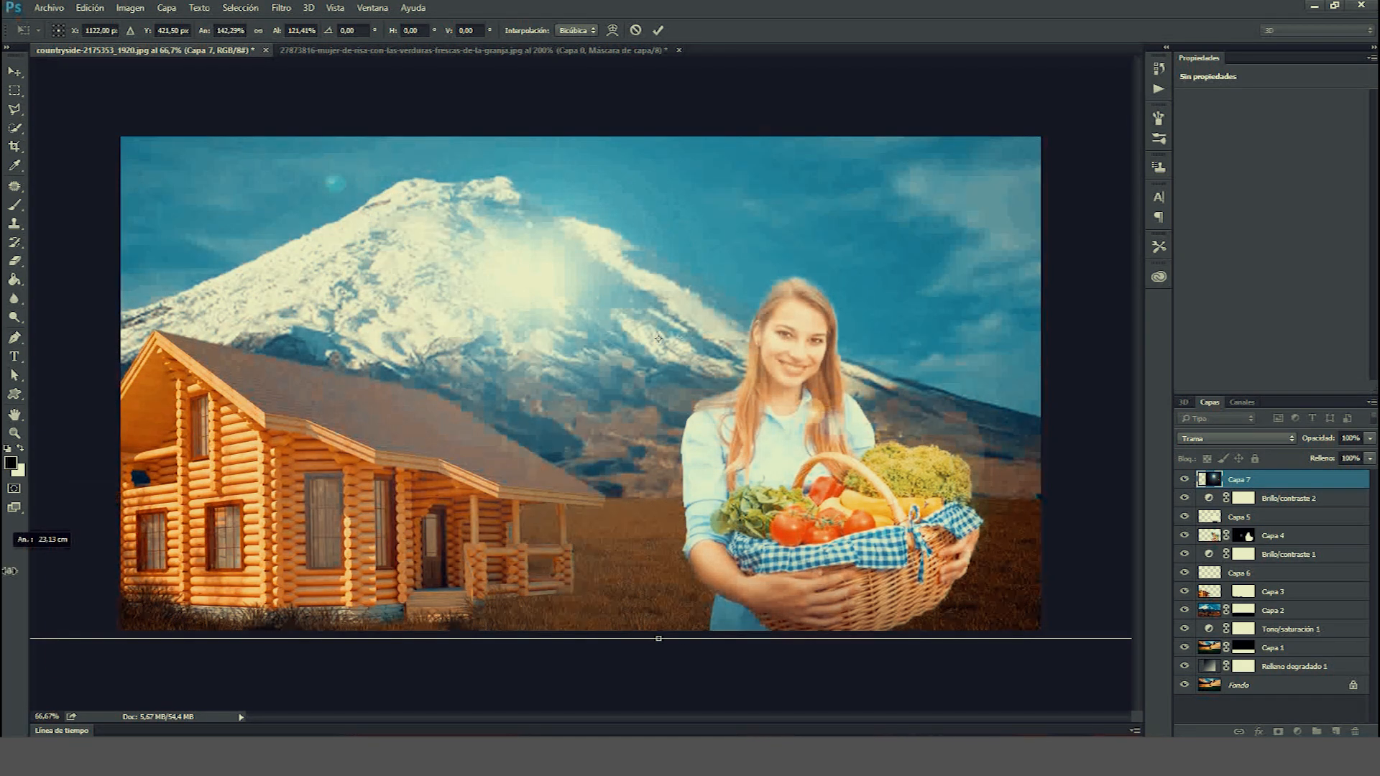
left_click_drag(659, 638, 659, 677)
left_click_drag(534, 288, 533, 243)
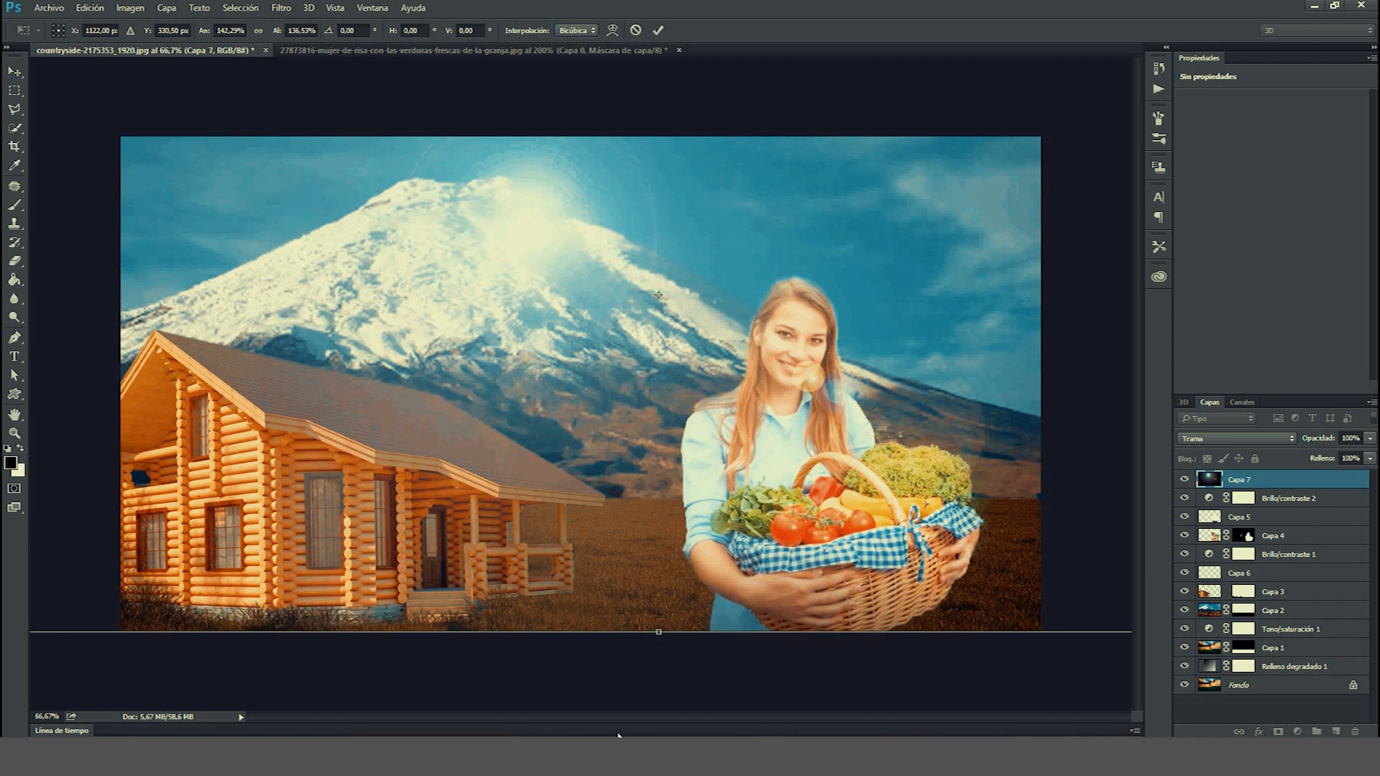
left_click_drag(669, 637, 659, 697)
left_click_drag(534, 241, 533, 196)
key("Return")
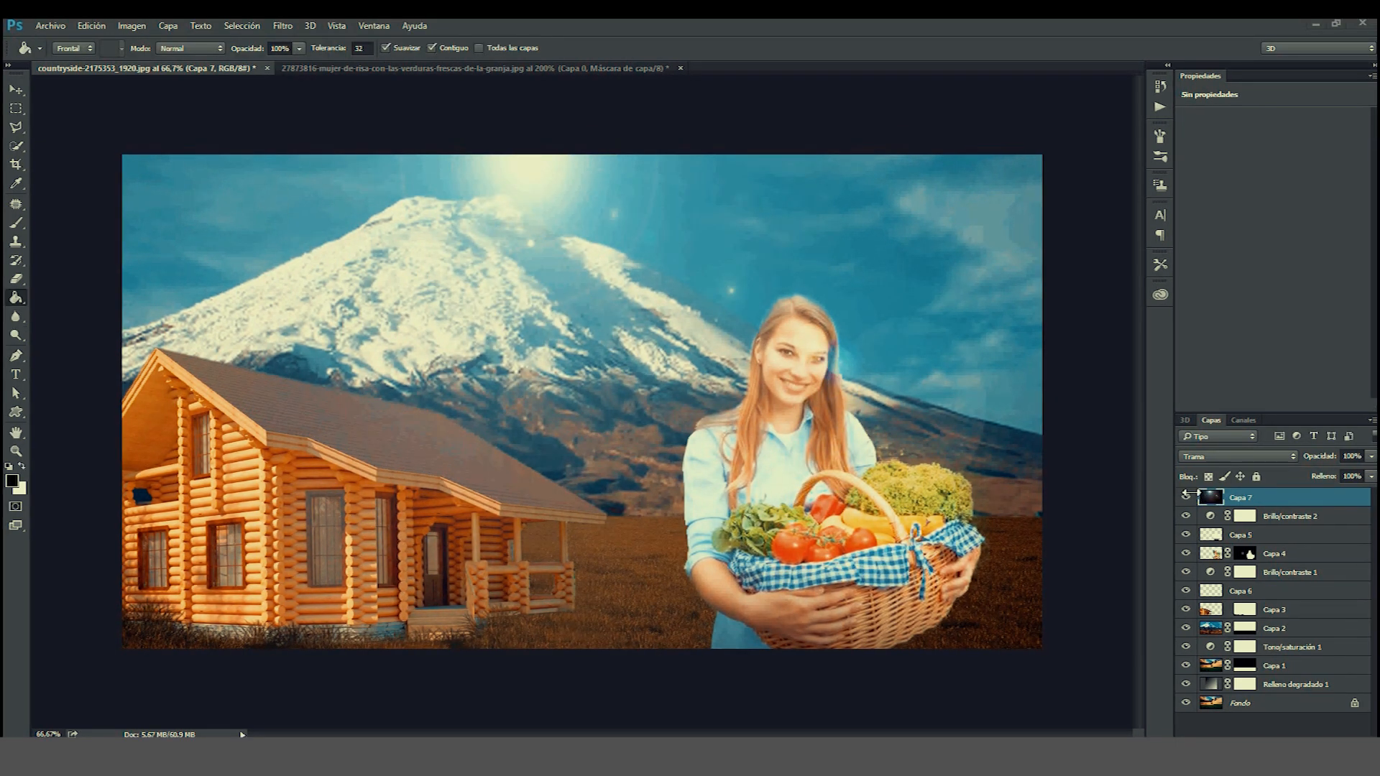
Shift the flare layer's hue with Hue/Saturation to give the light a warmer tint.
left_click(1186, 496)
left_click(1186, 496)
left_click(134, 26)
mouse_move(158, 70)
left_click(395, 176)
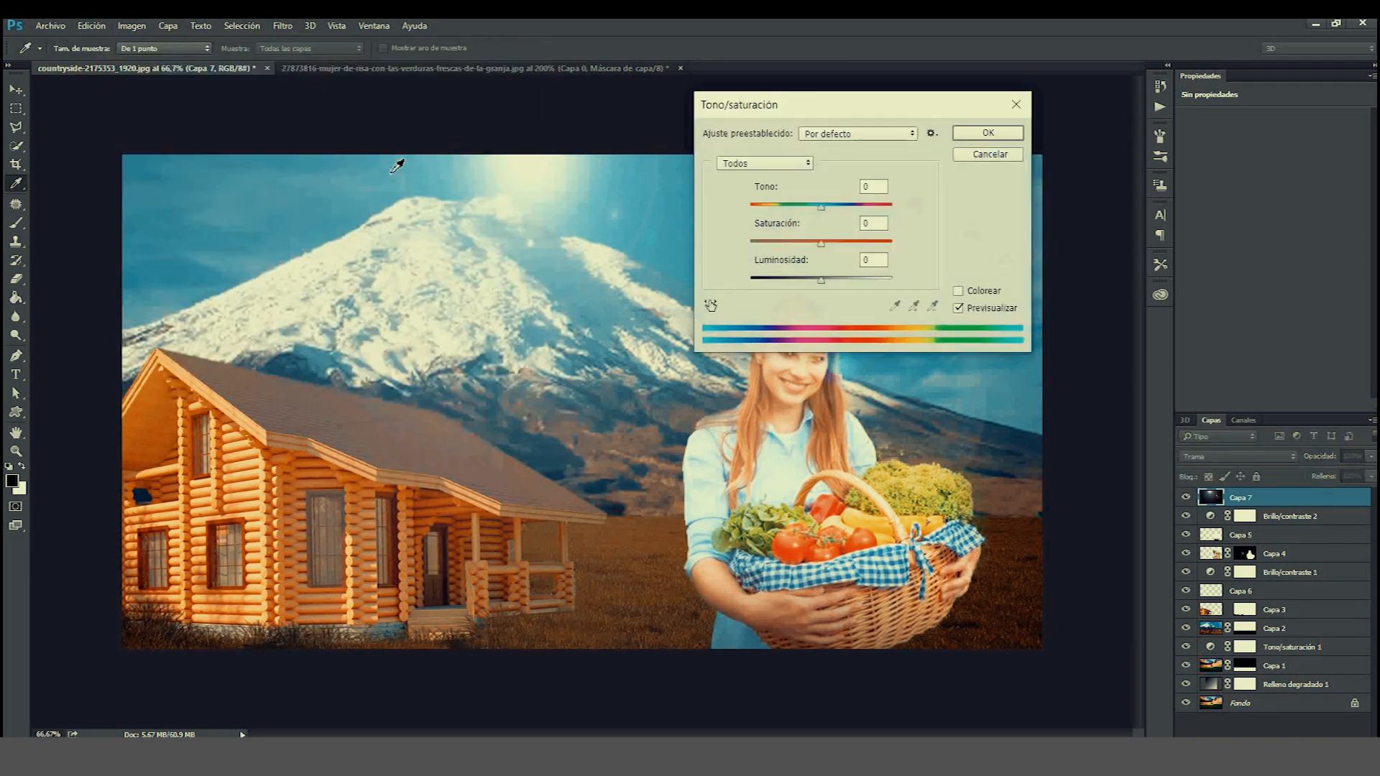
left_click(844, 206)
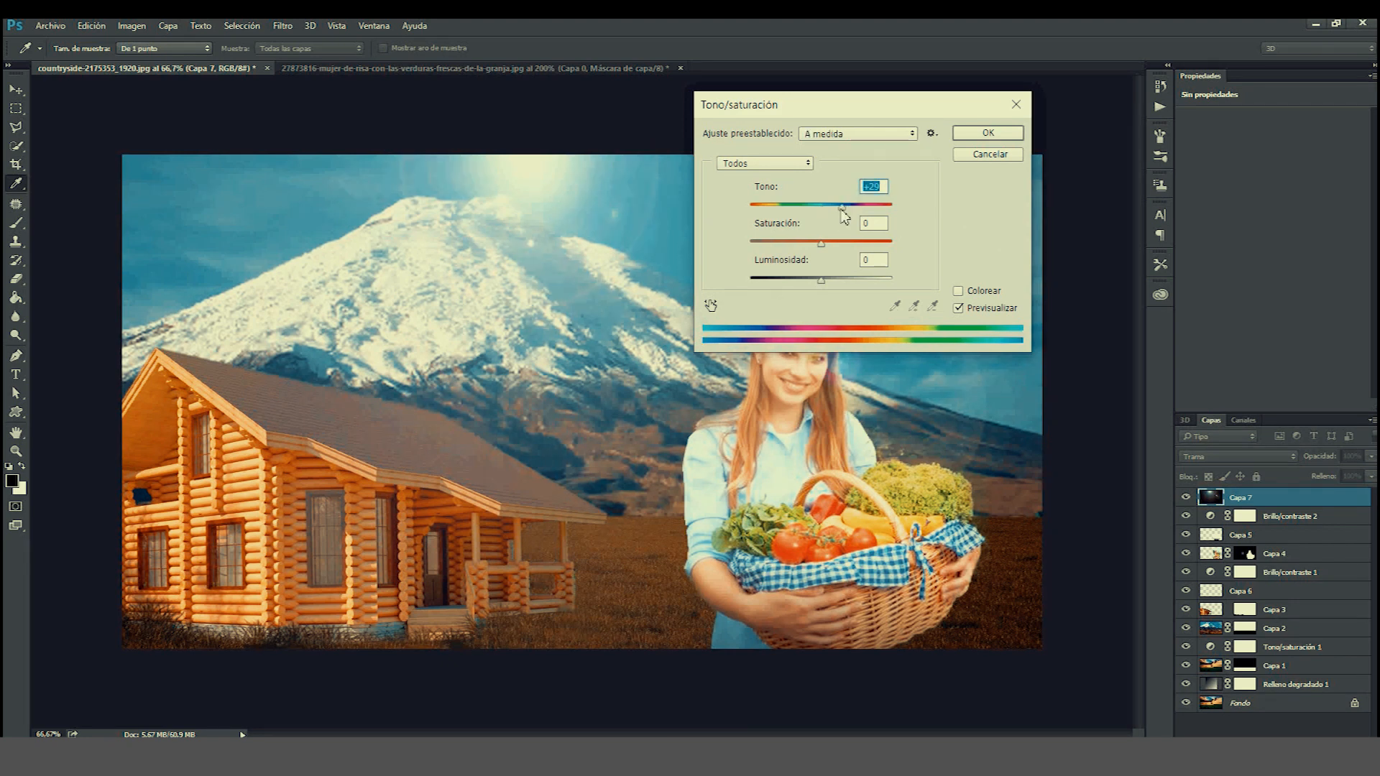
left_click_drag(842, 208, 754, 234)
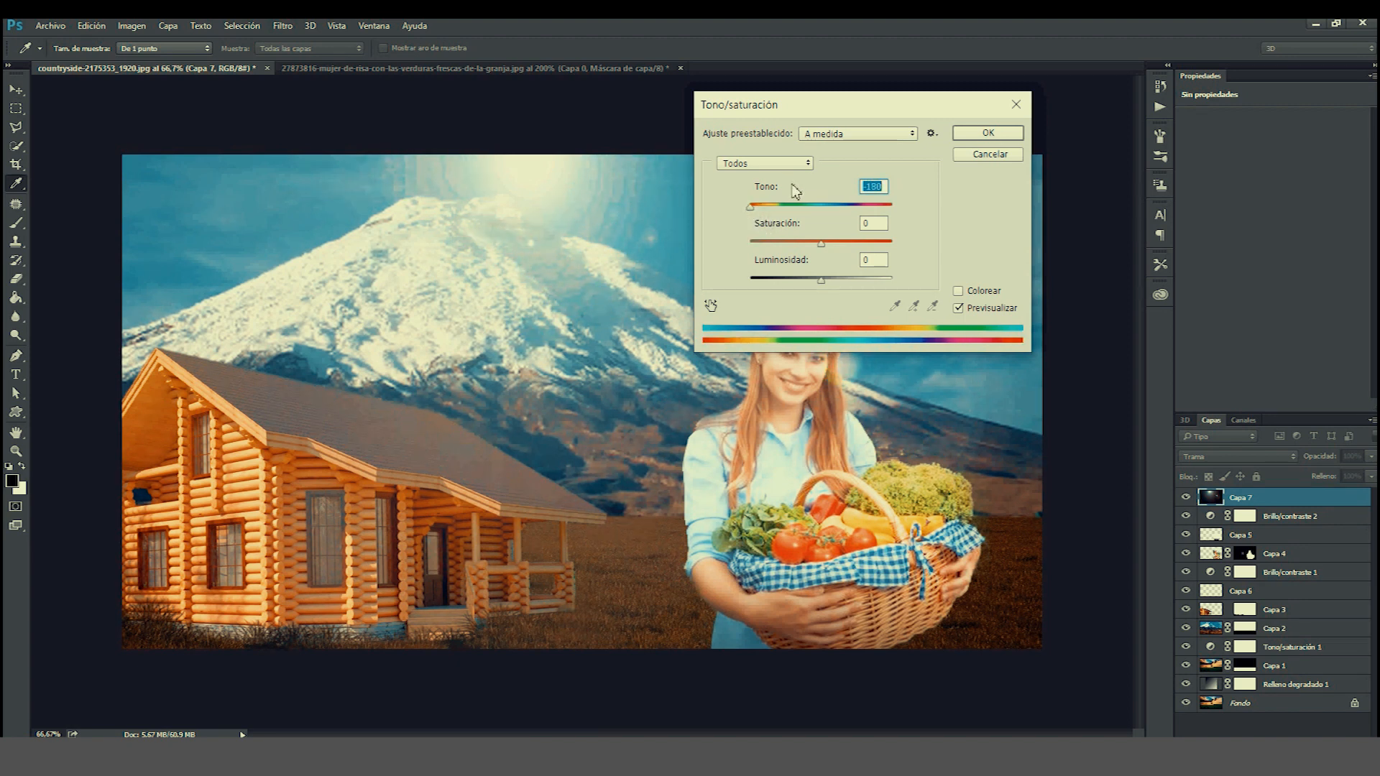
left_click(773, 206)
left_click_drag(773, 209, 771, 209)
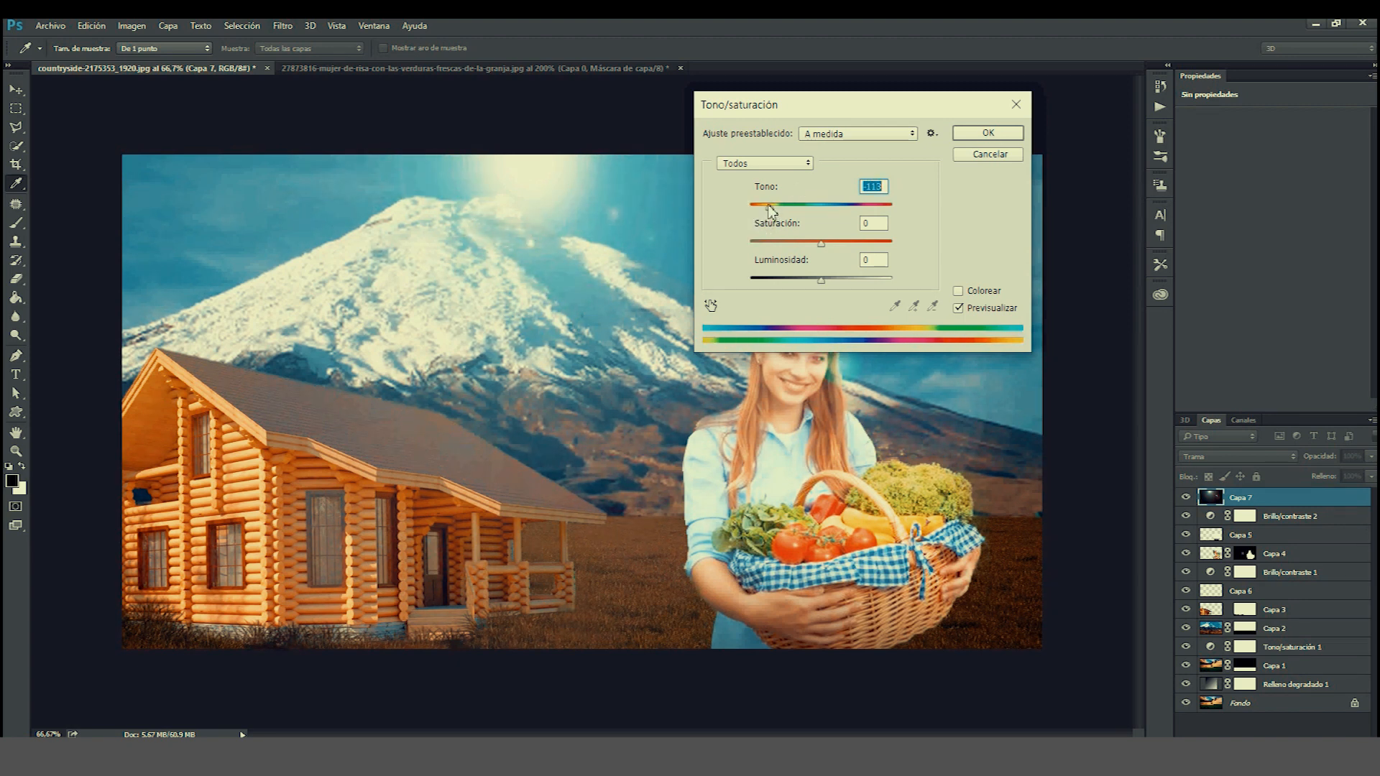
left_click(971, 137)
Apply a Gaussian Blur to the flare layer.
key("g")
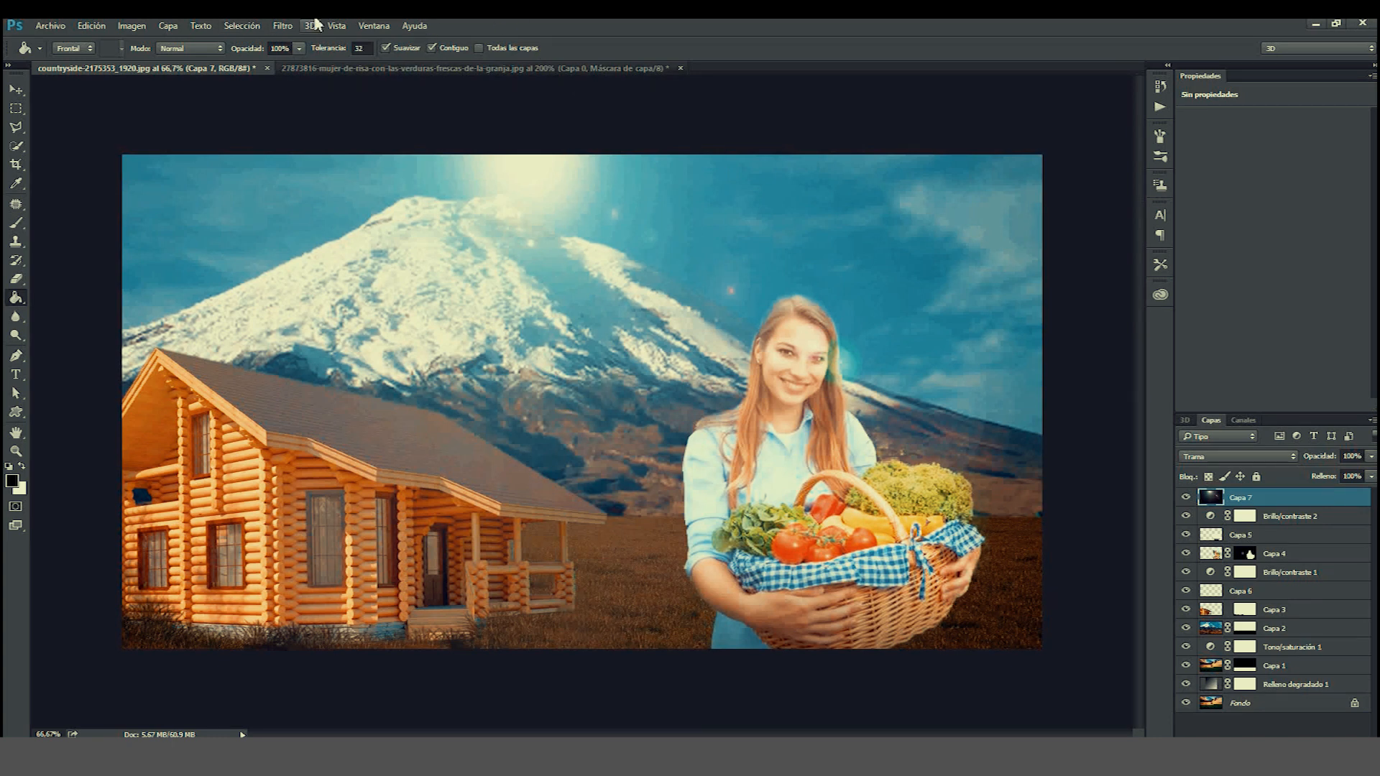
left_click(283, 26)
mouse_move(402, 260)
left_click(567, 388)
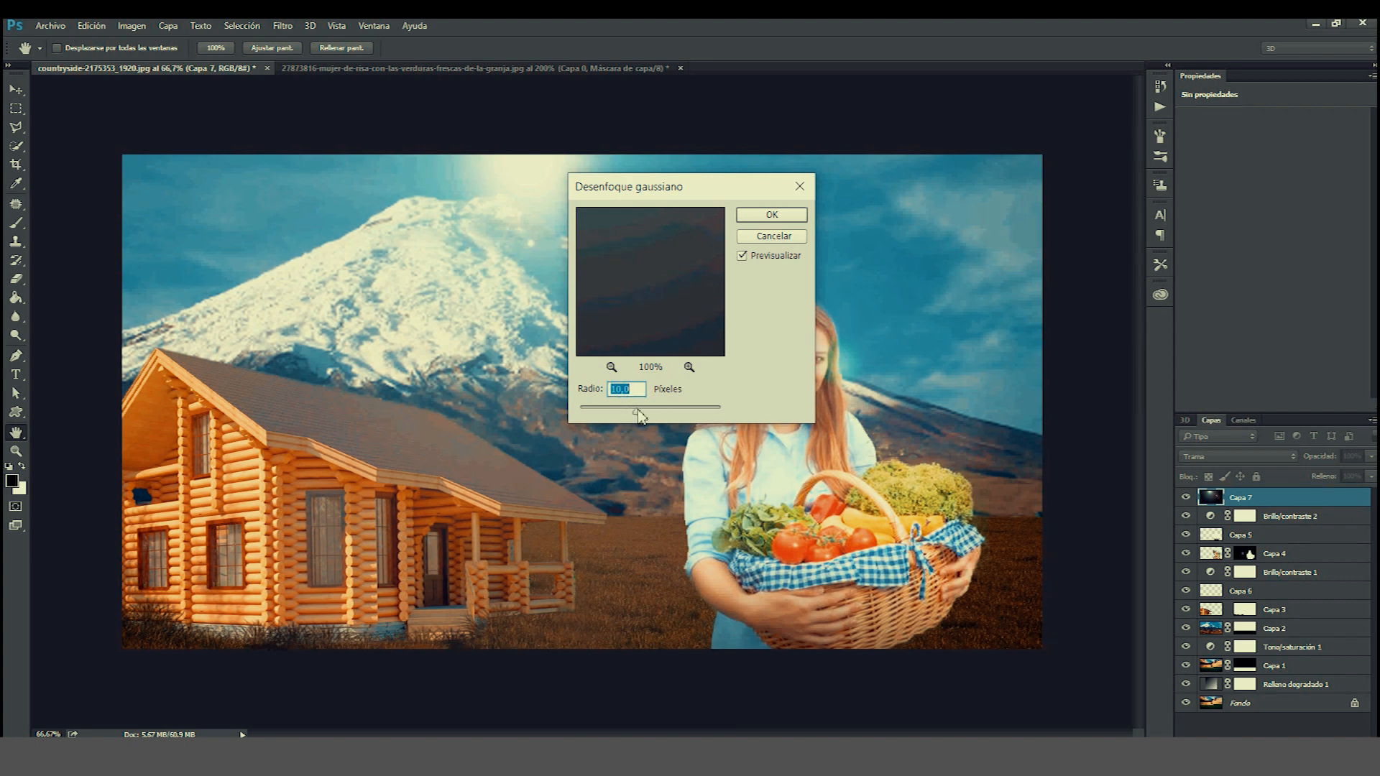
left_click(771, 214)
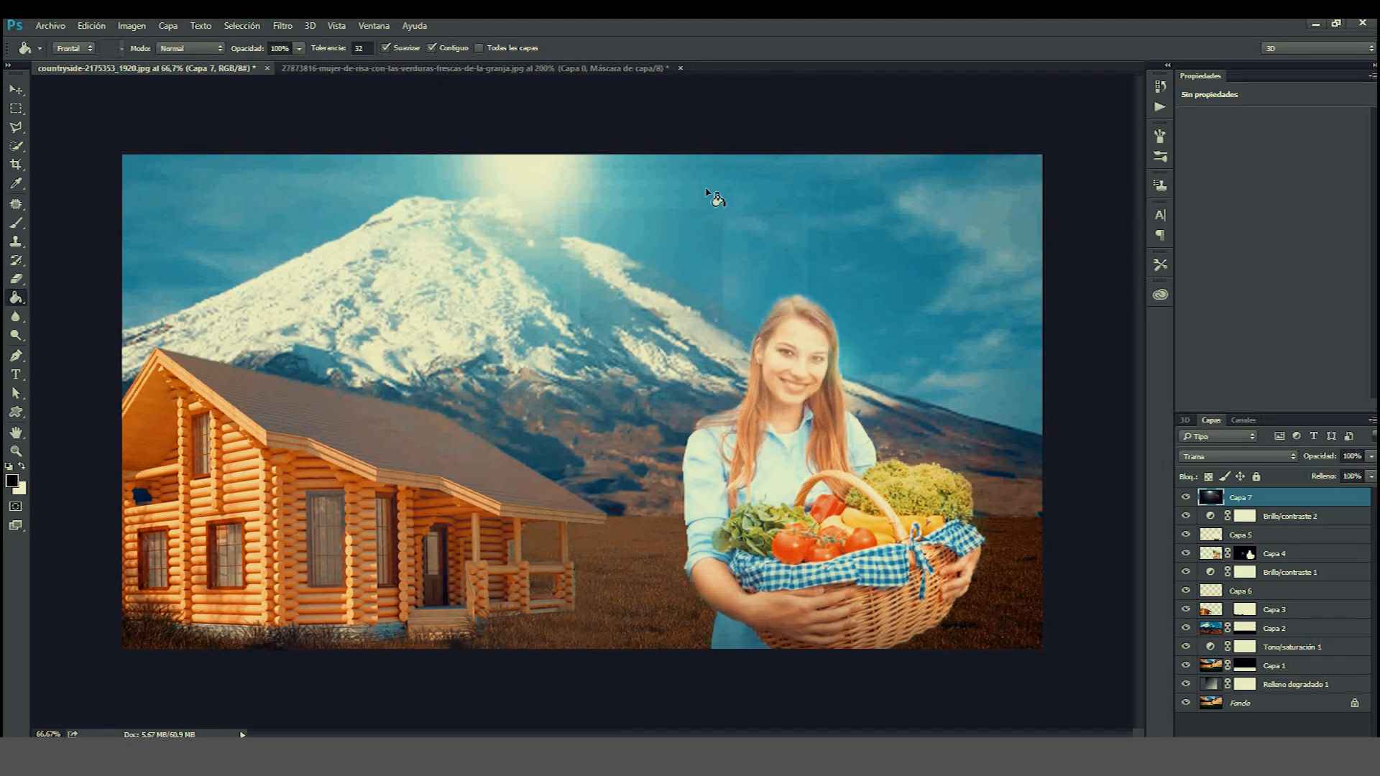
Shift the flare layer's hue to +96 with a Hue/Saturation adjustment.
left_click(131, 26)
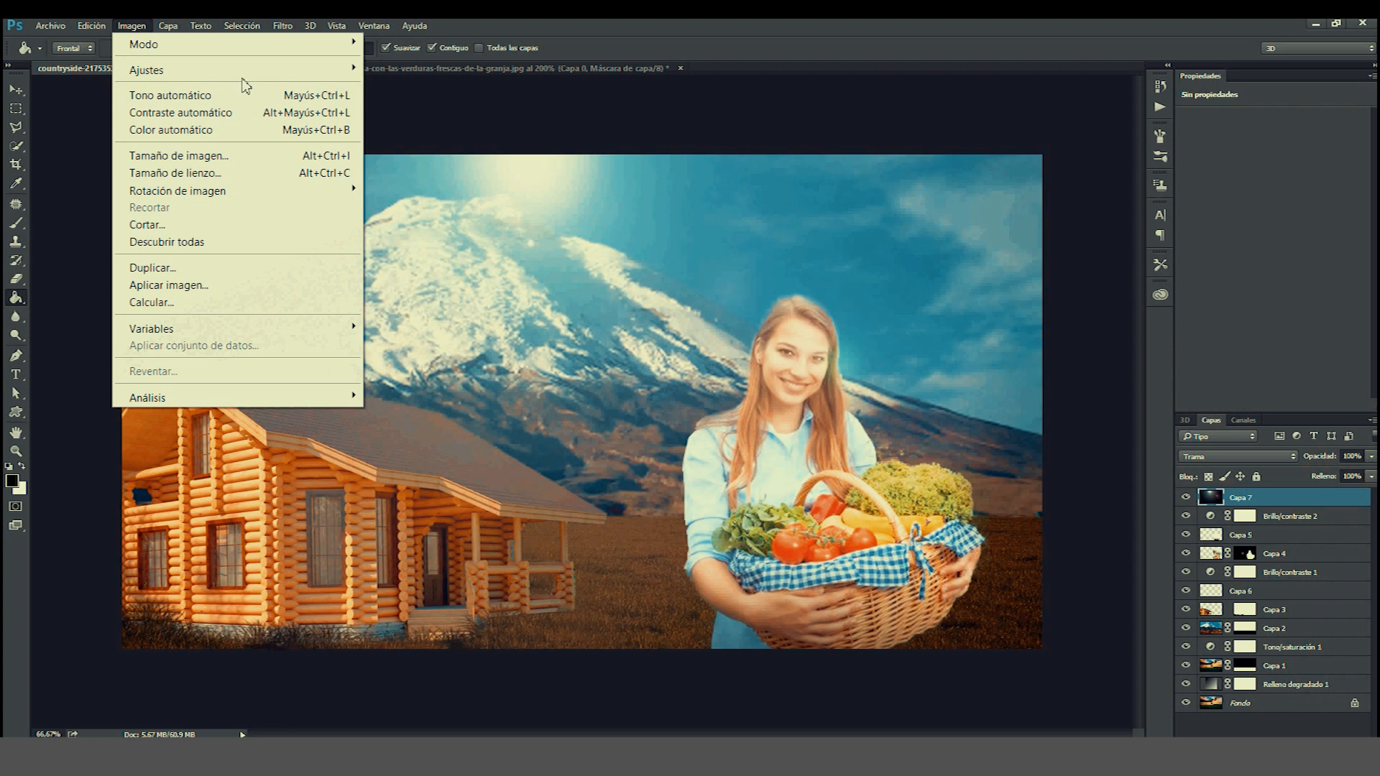
mouse_move(319, 75)
left_click(417, 164)
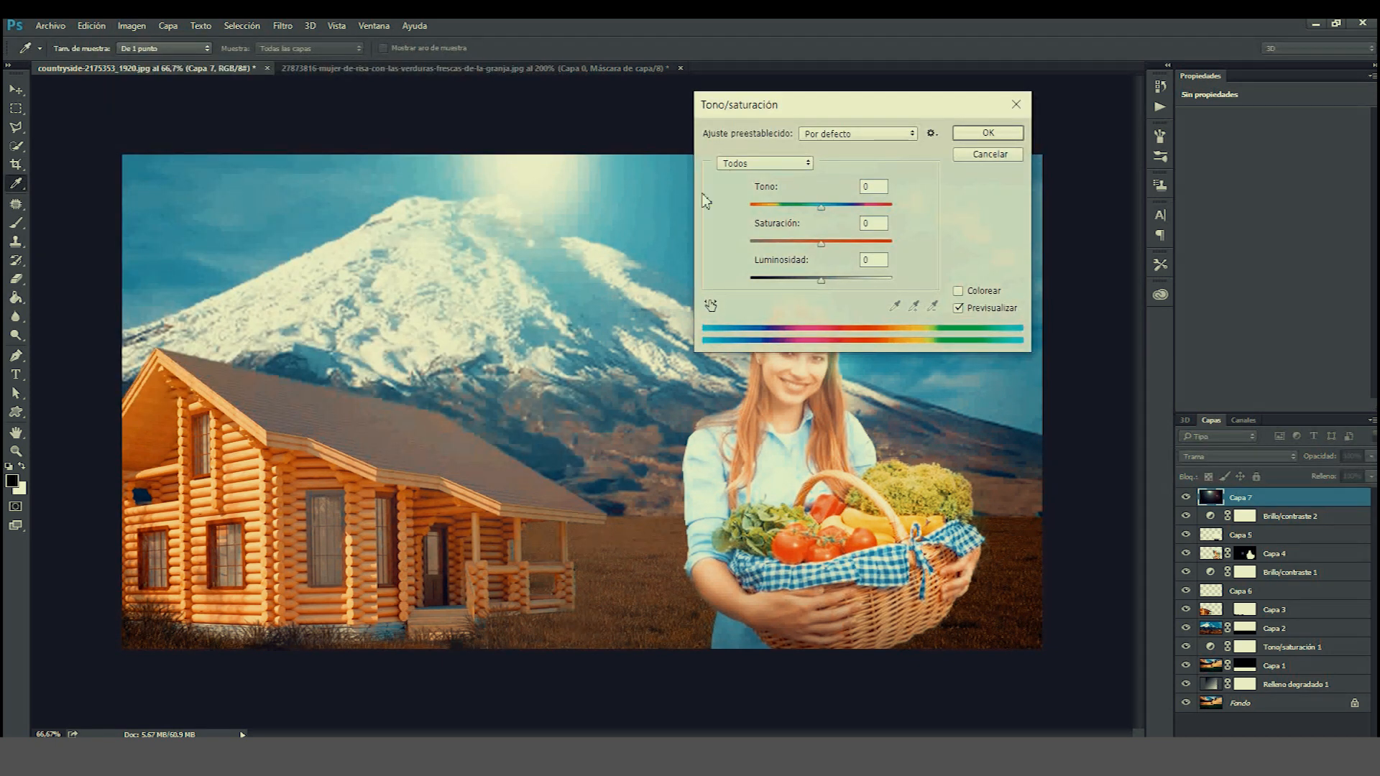
left_click_drag(780, 208, 871, 188)
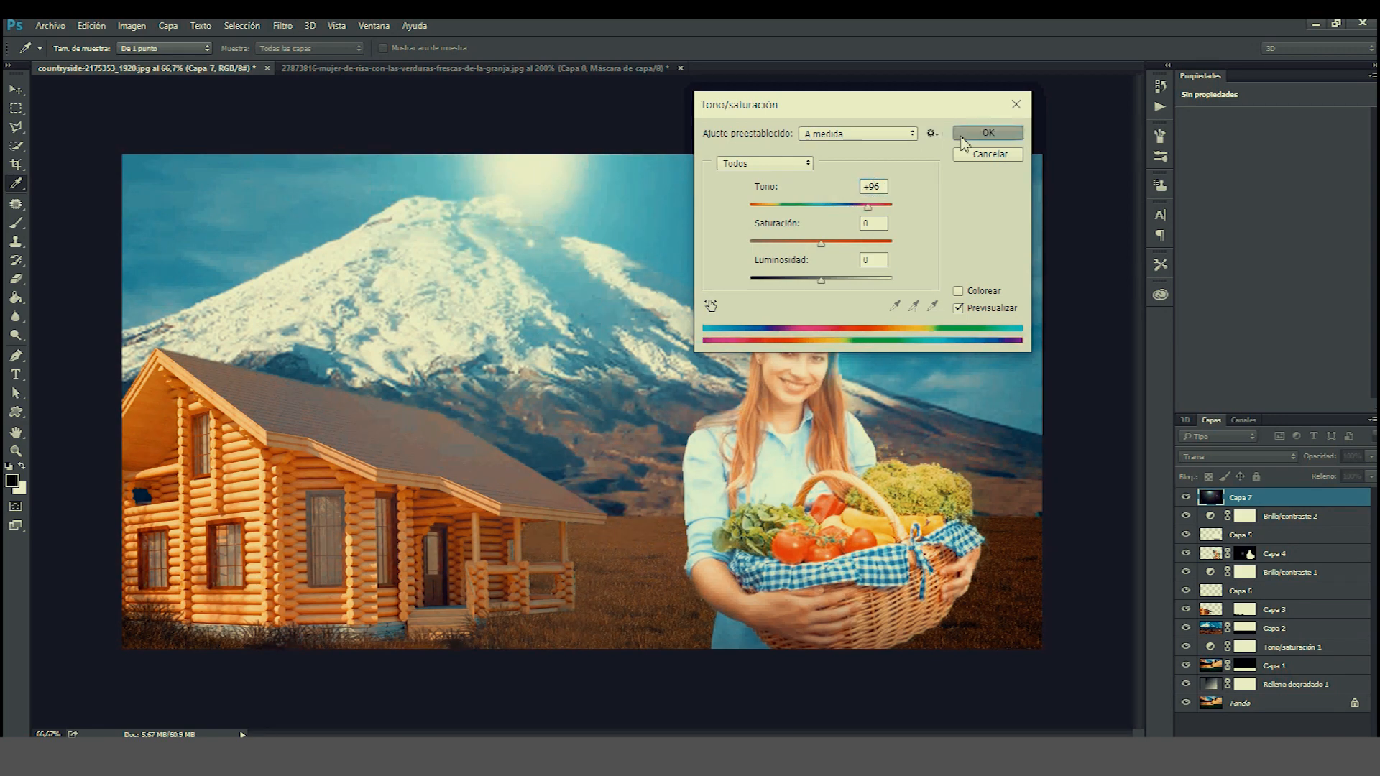
left_click(989, 133)
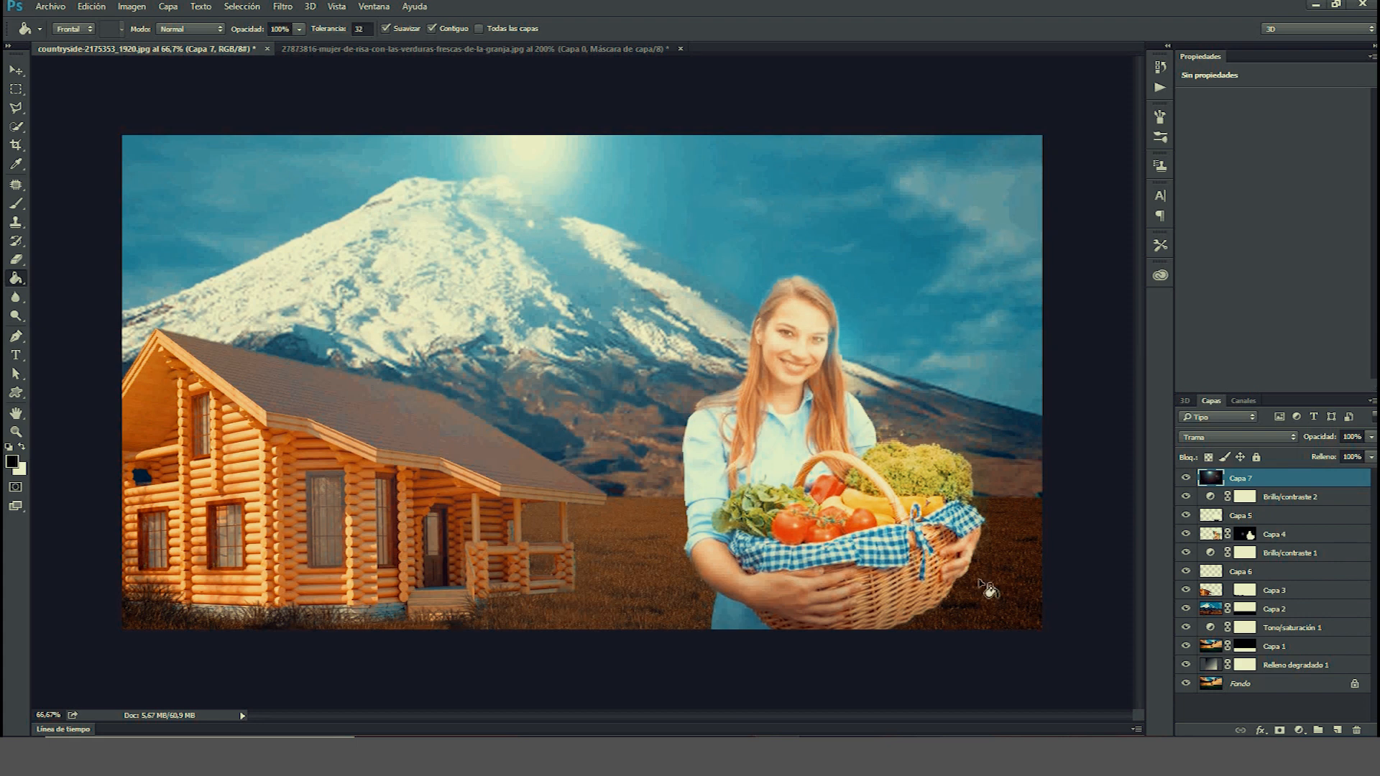
Add a Selective Color adjustment layer and set the Reds to Cyan +9, Magenta -10, Yellow -9 and Black -9.
left_click(1299, 730)
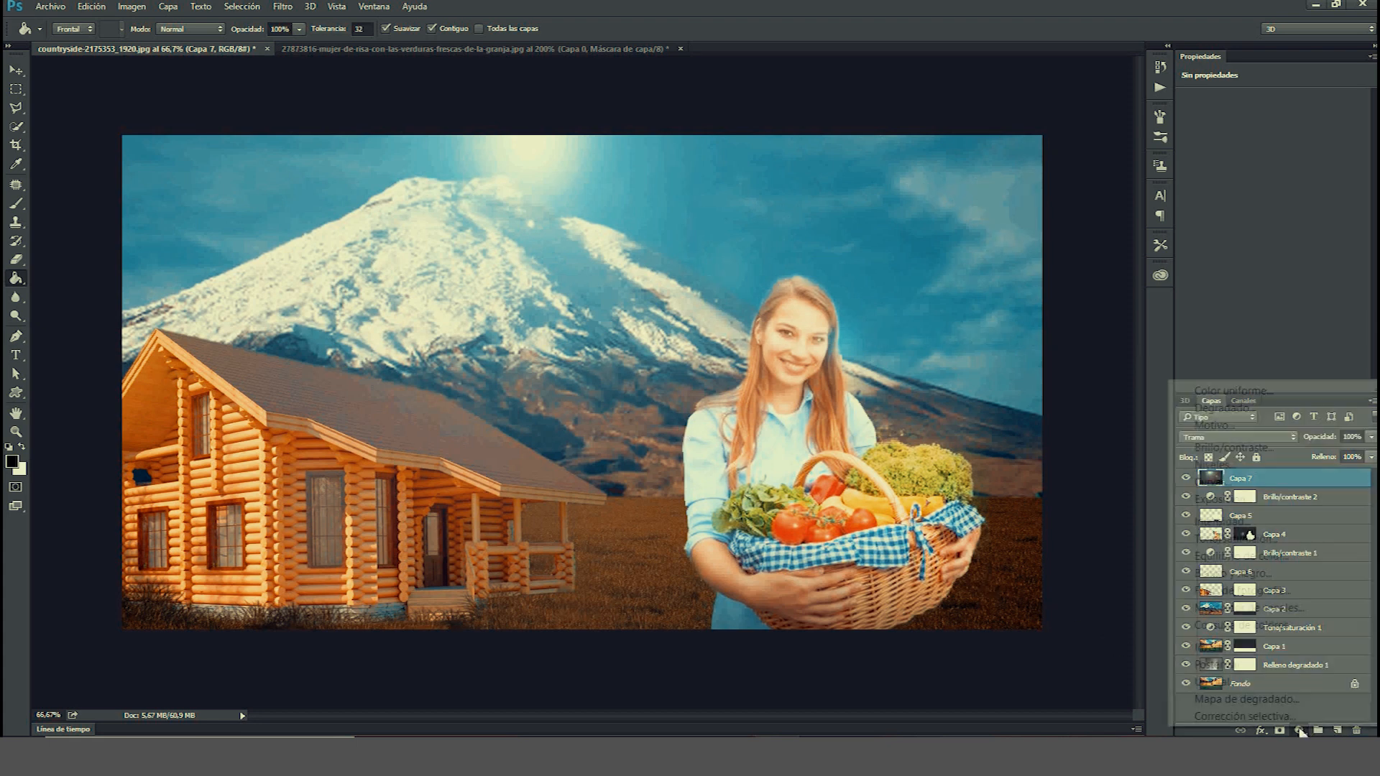
left_click(1243, 716)
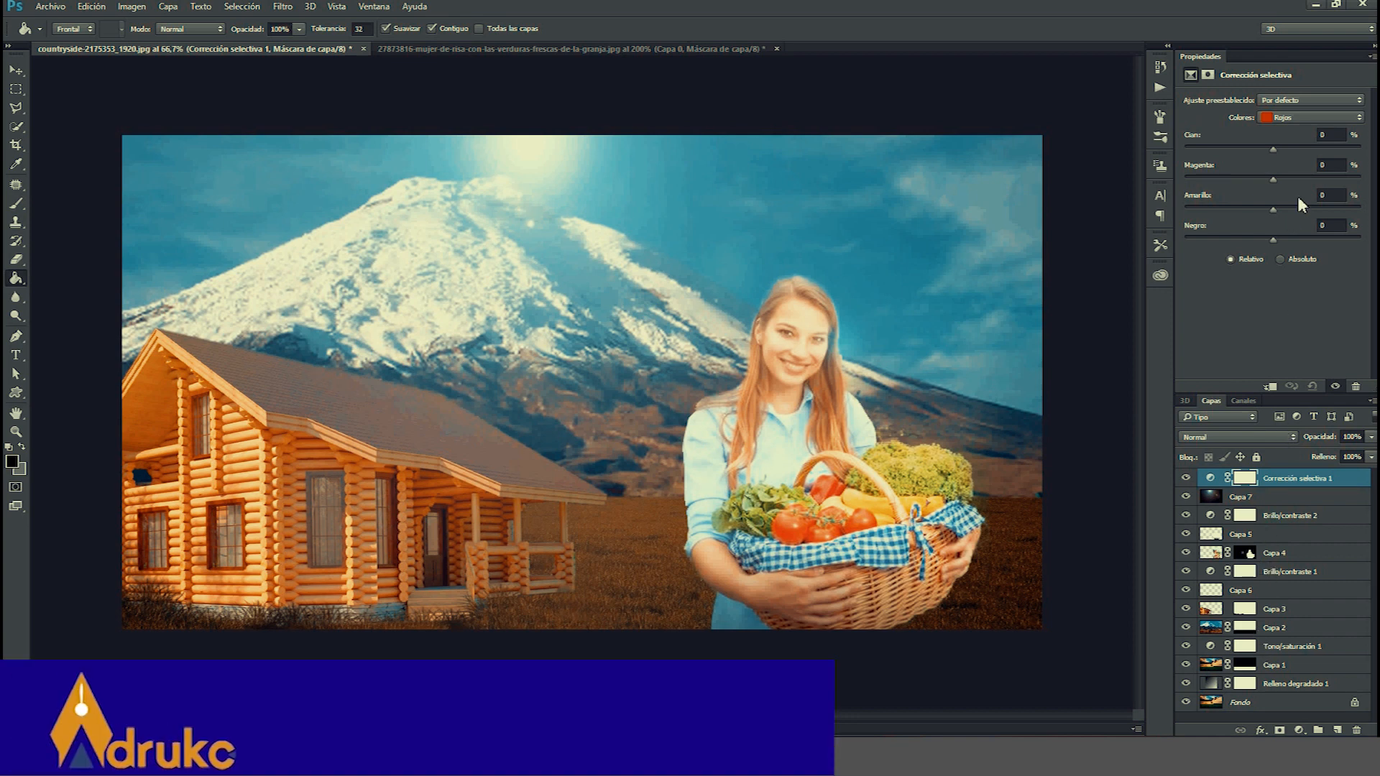
left_click(1281, 149)
left_click(1263, 177)
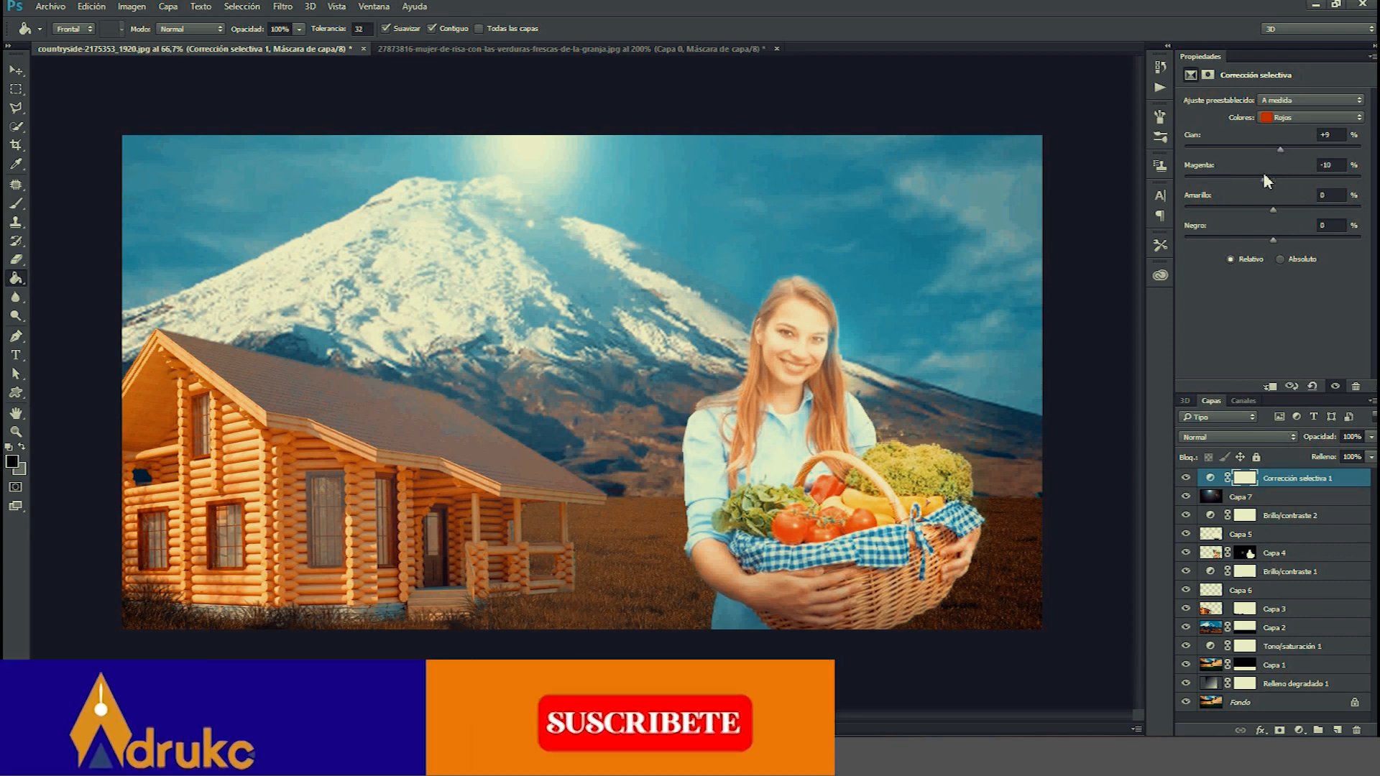
left_click(1266, 208)
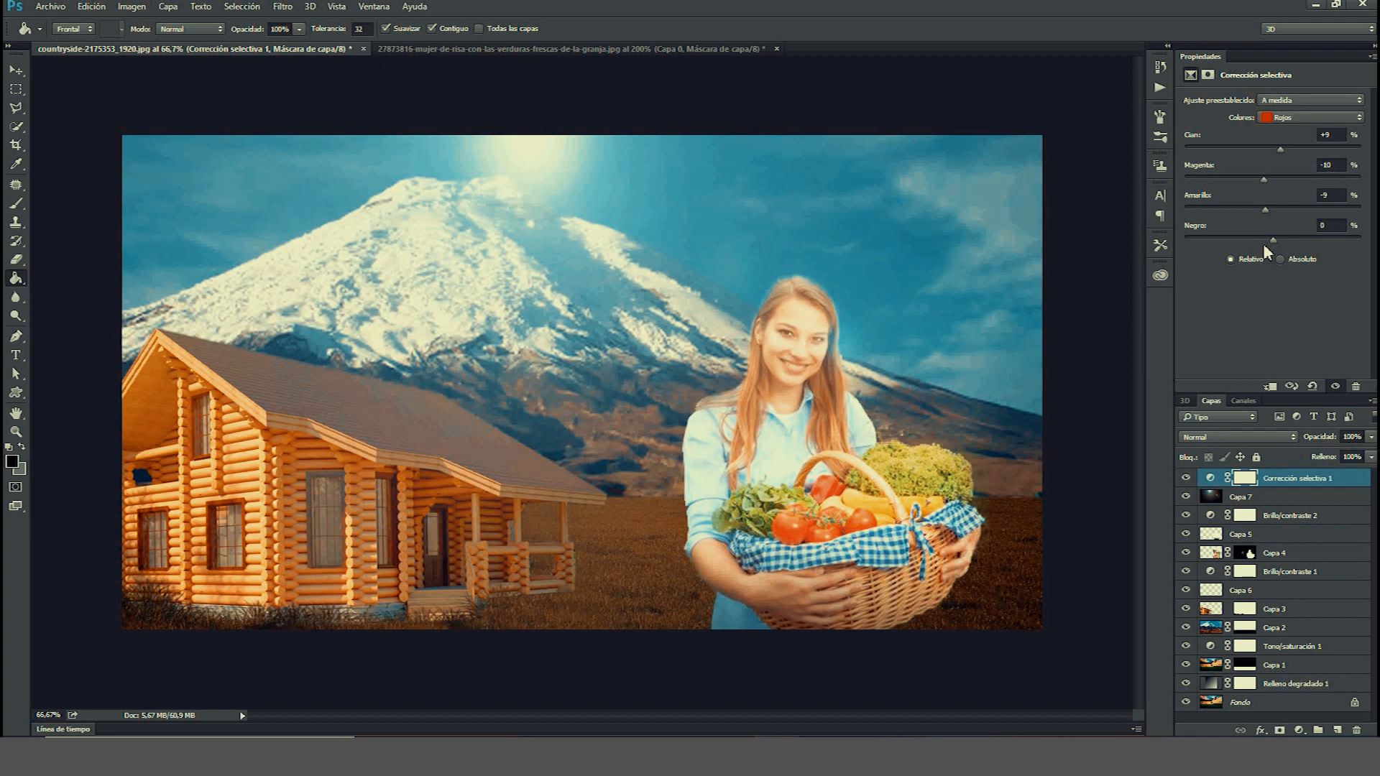
left_click(1264, 239)
Add a Color Lookup adjustment layer, try the 2Strip.look and 3Strip.look LUTs, then apply the Candlelight.CUBE 3D LUT file.
left_click(1302, 728)
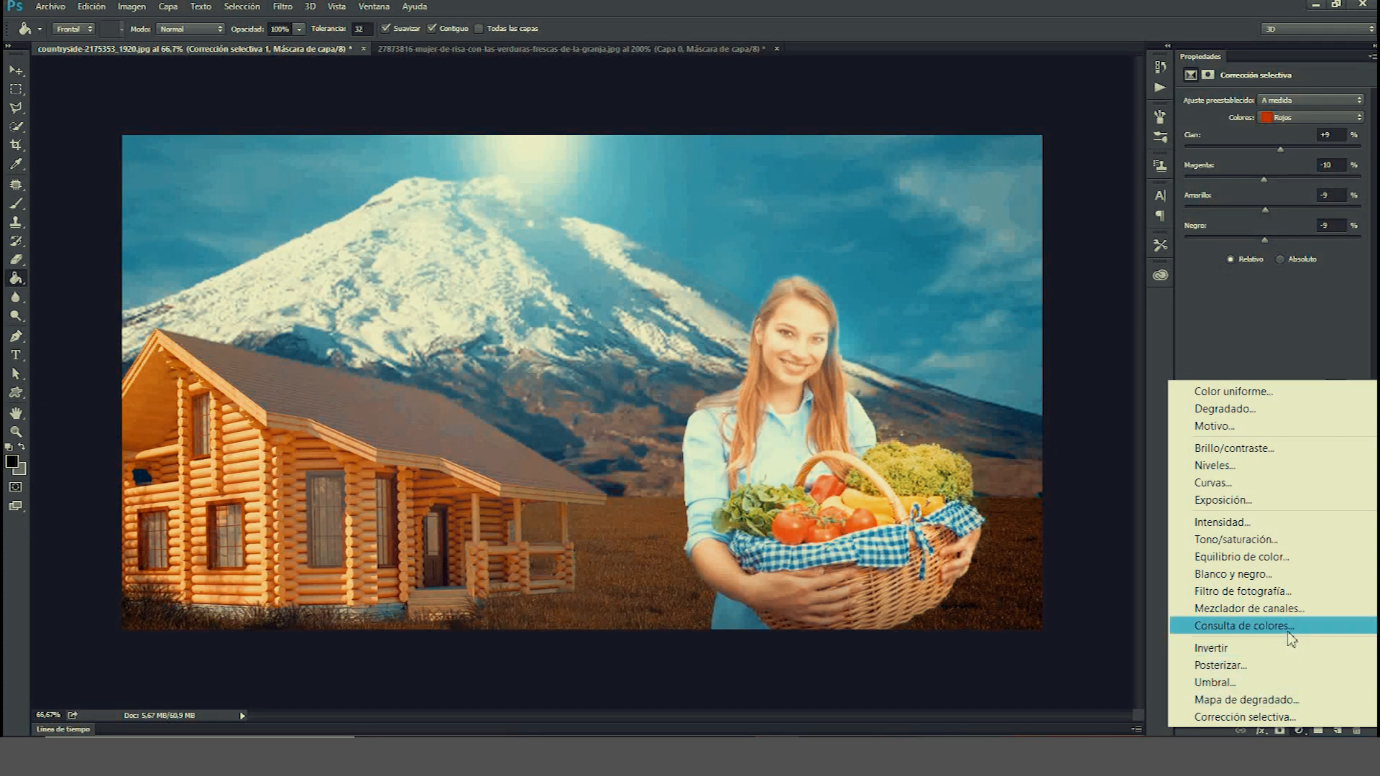
left_click(1242, 626)
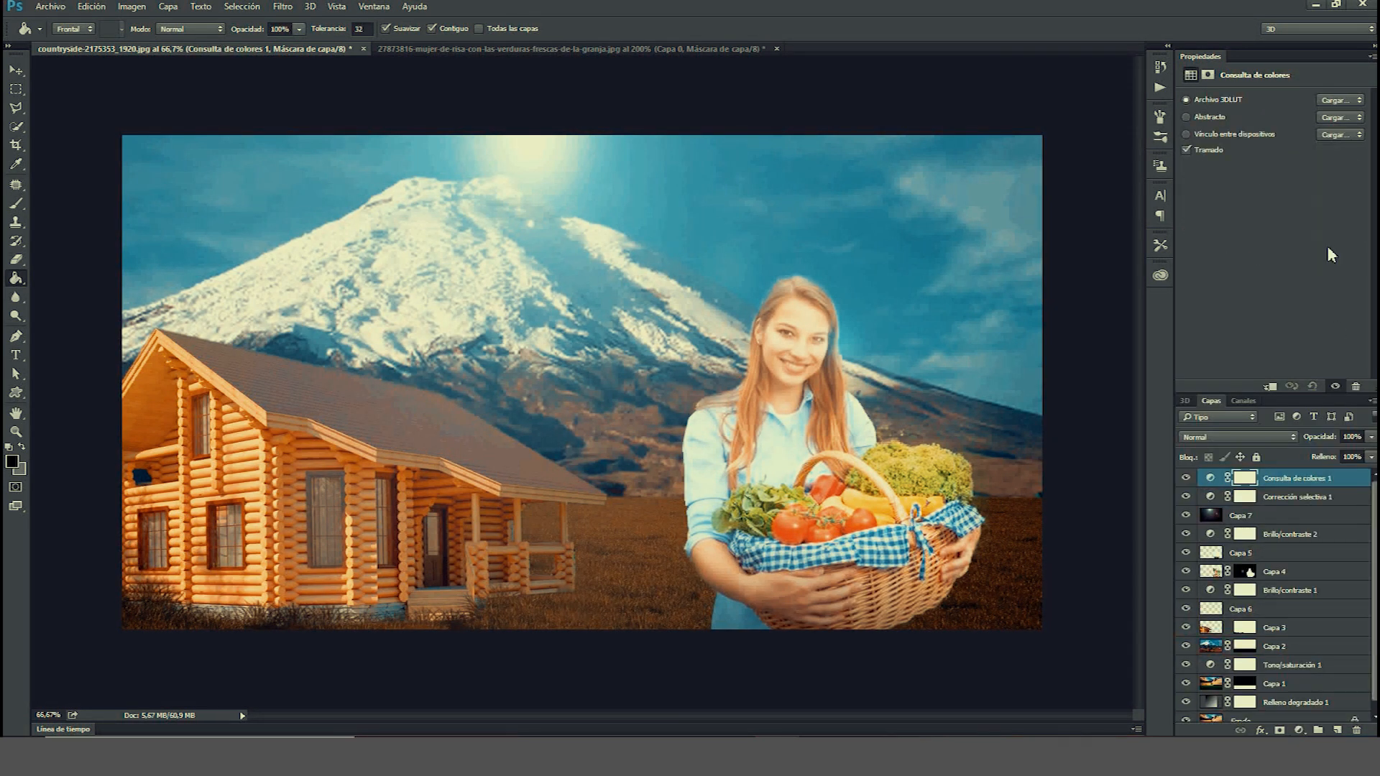
left_click(1352, 100)
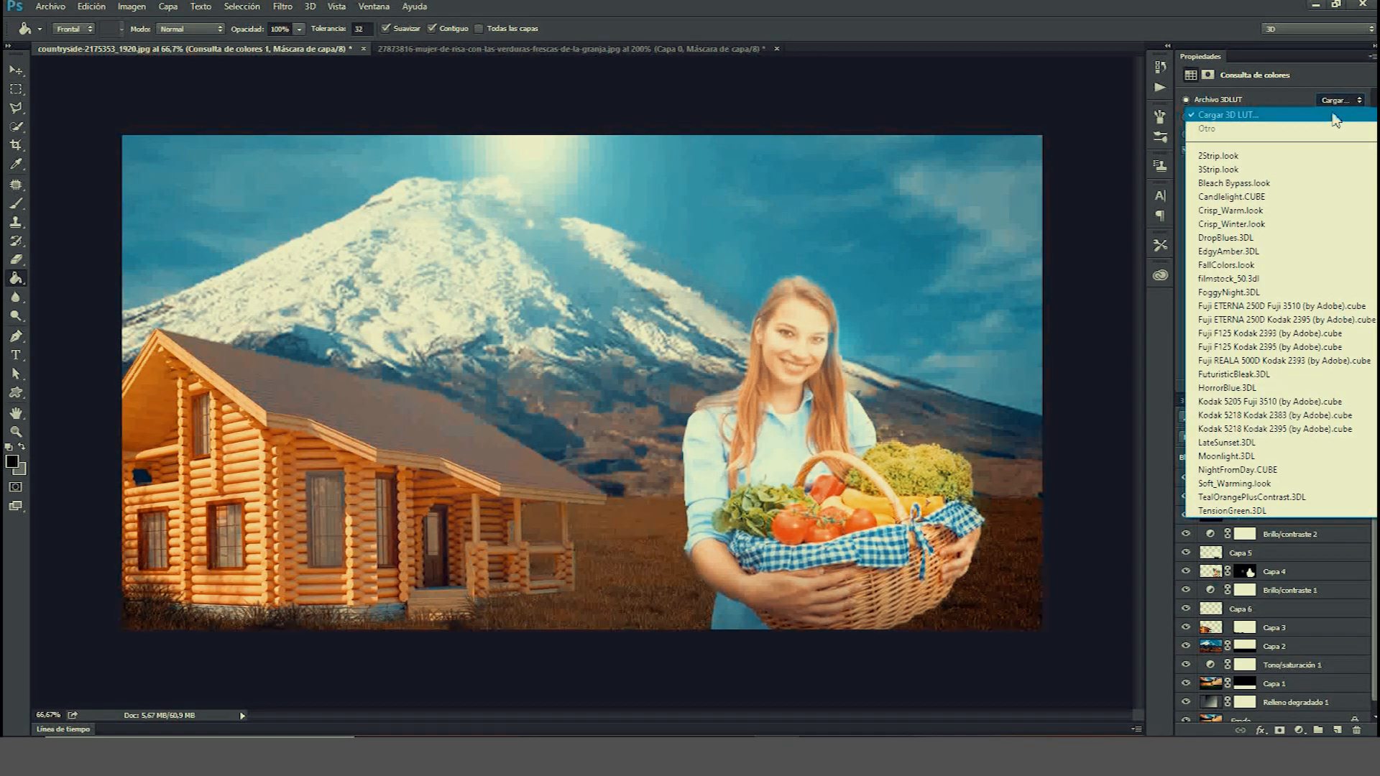
left_click(1309, 152)
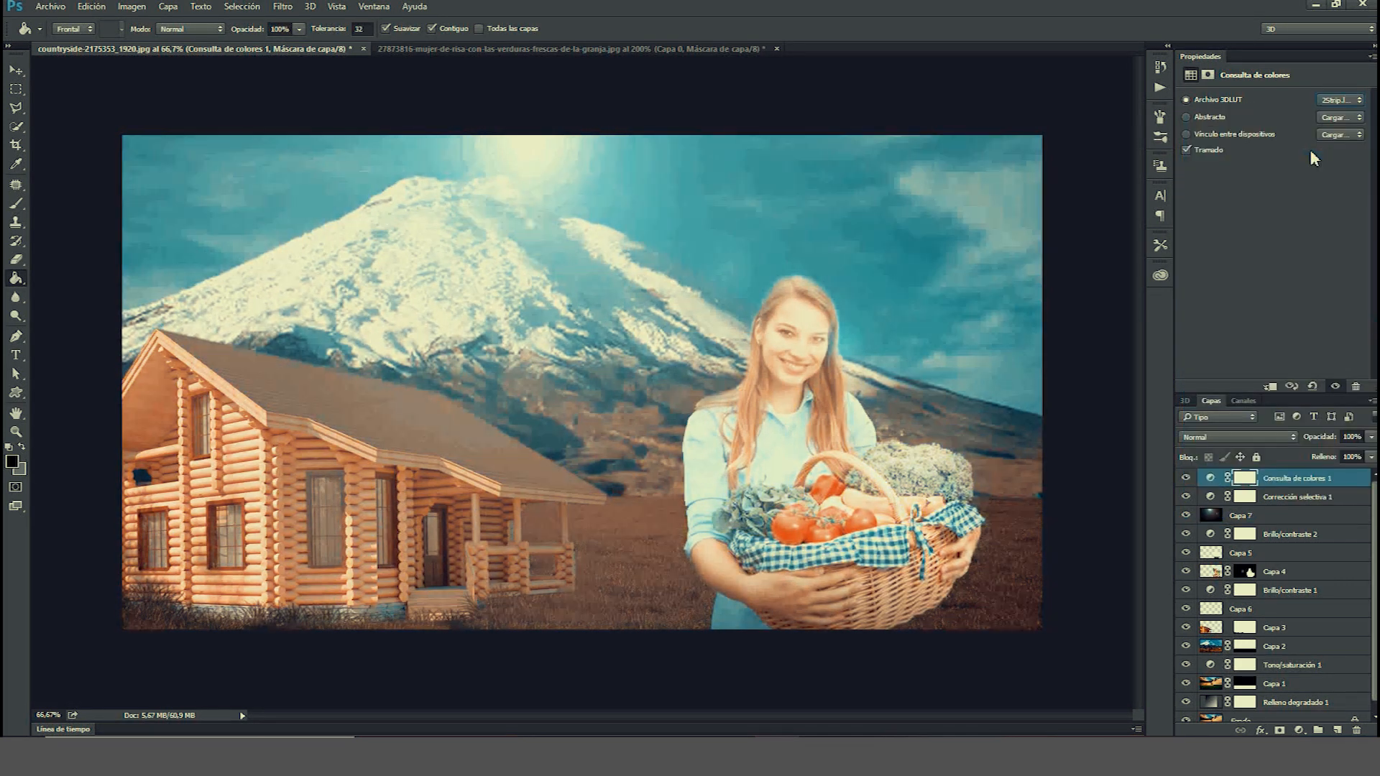
left_click(1341, 101)
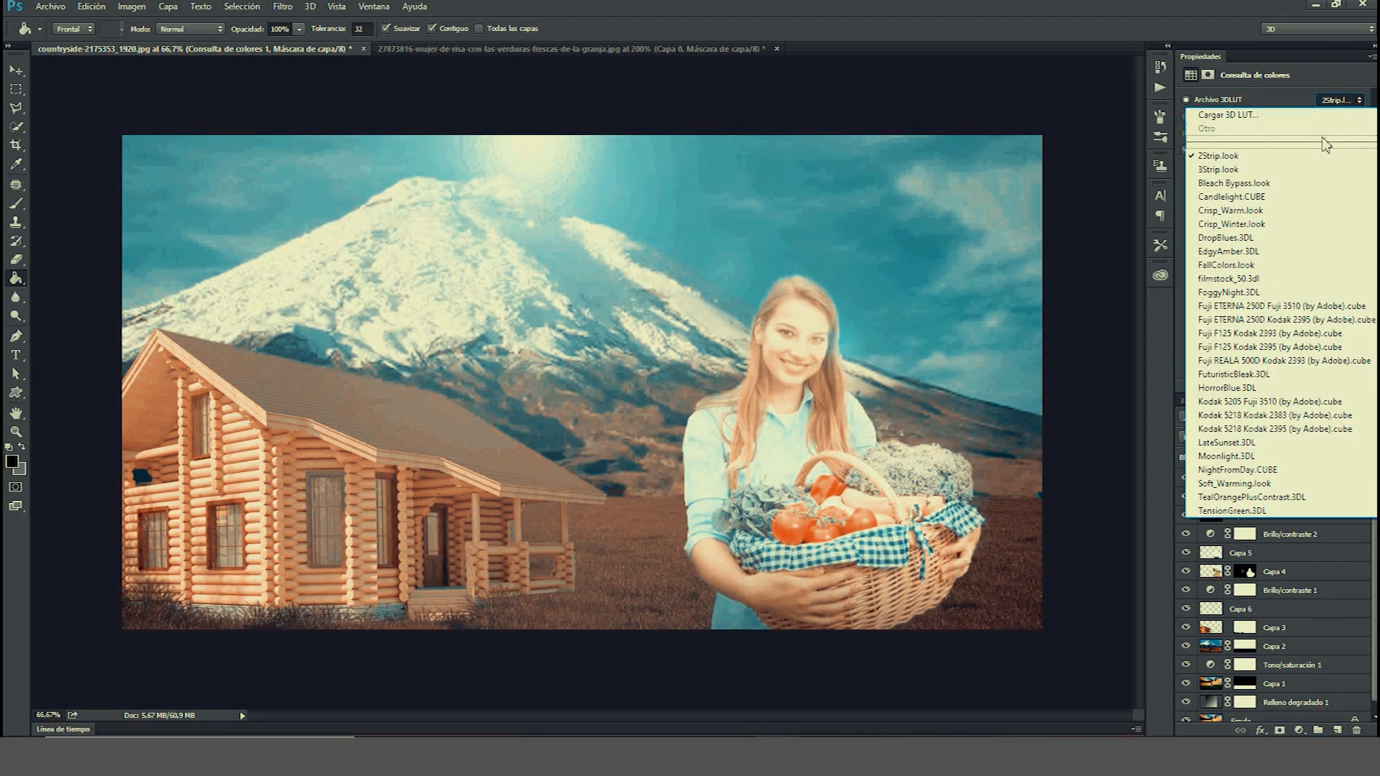
left_click(1317, 172)
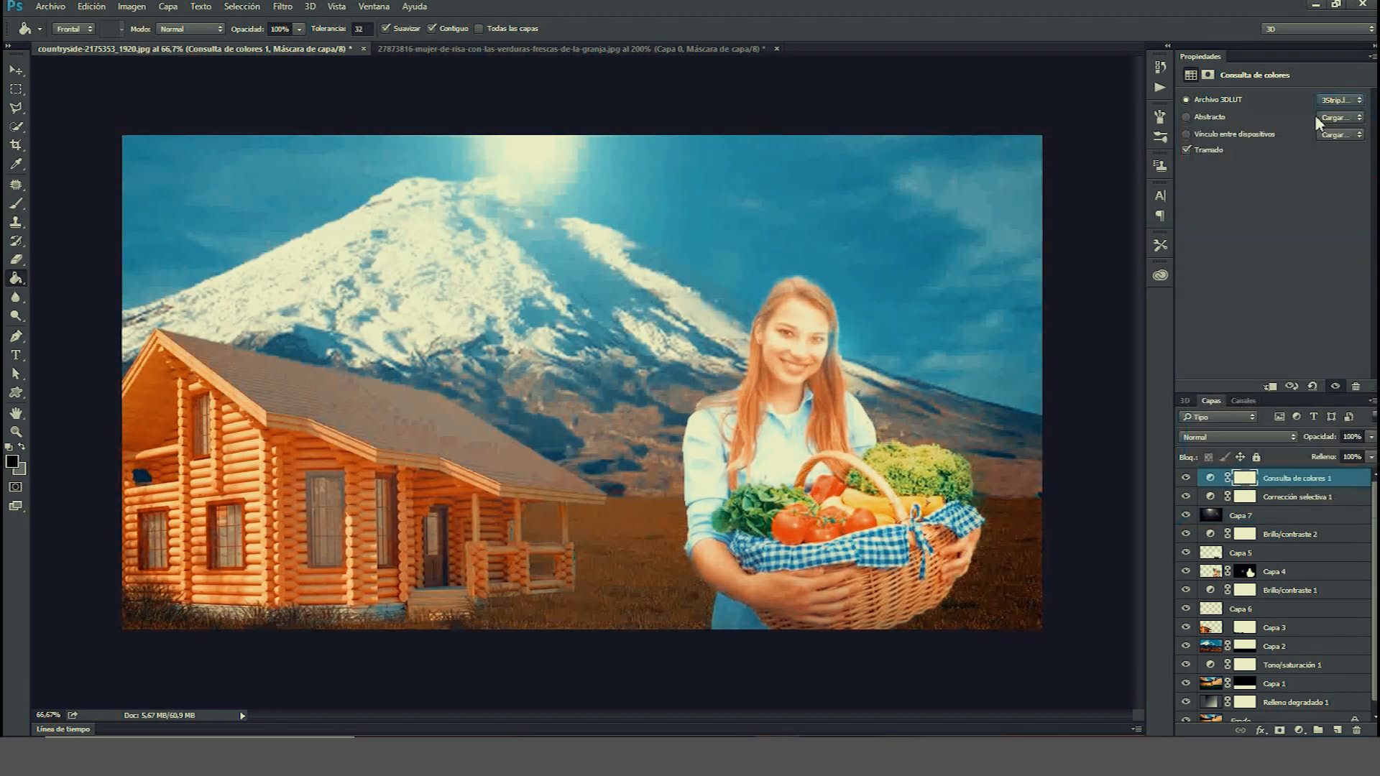
left_click(1329, 104)
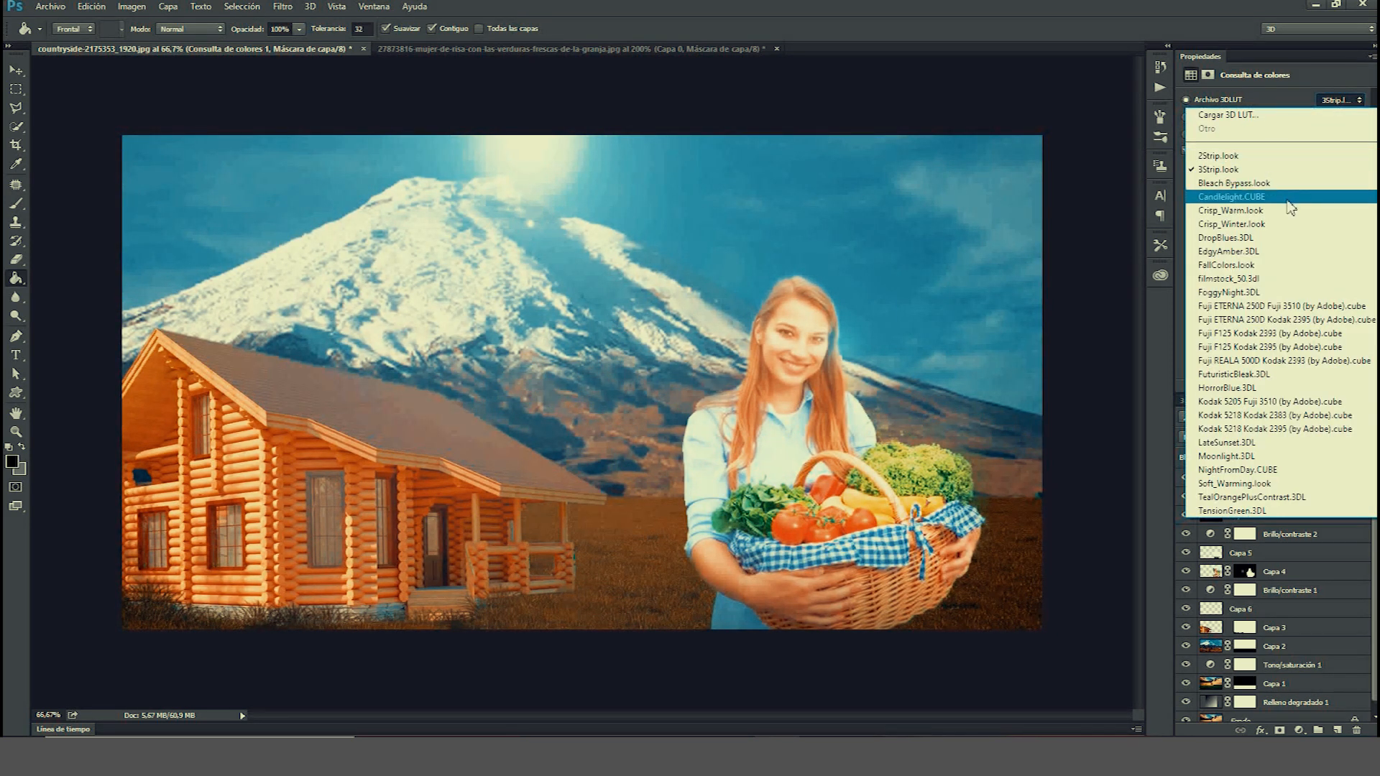
left_click(1287, 200)
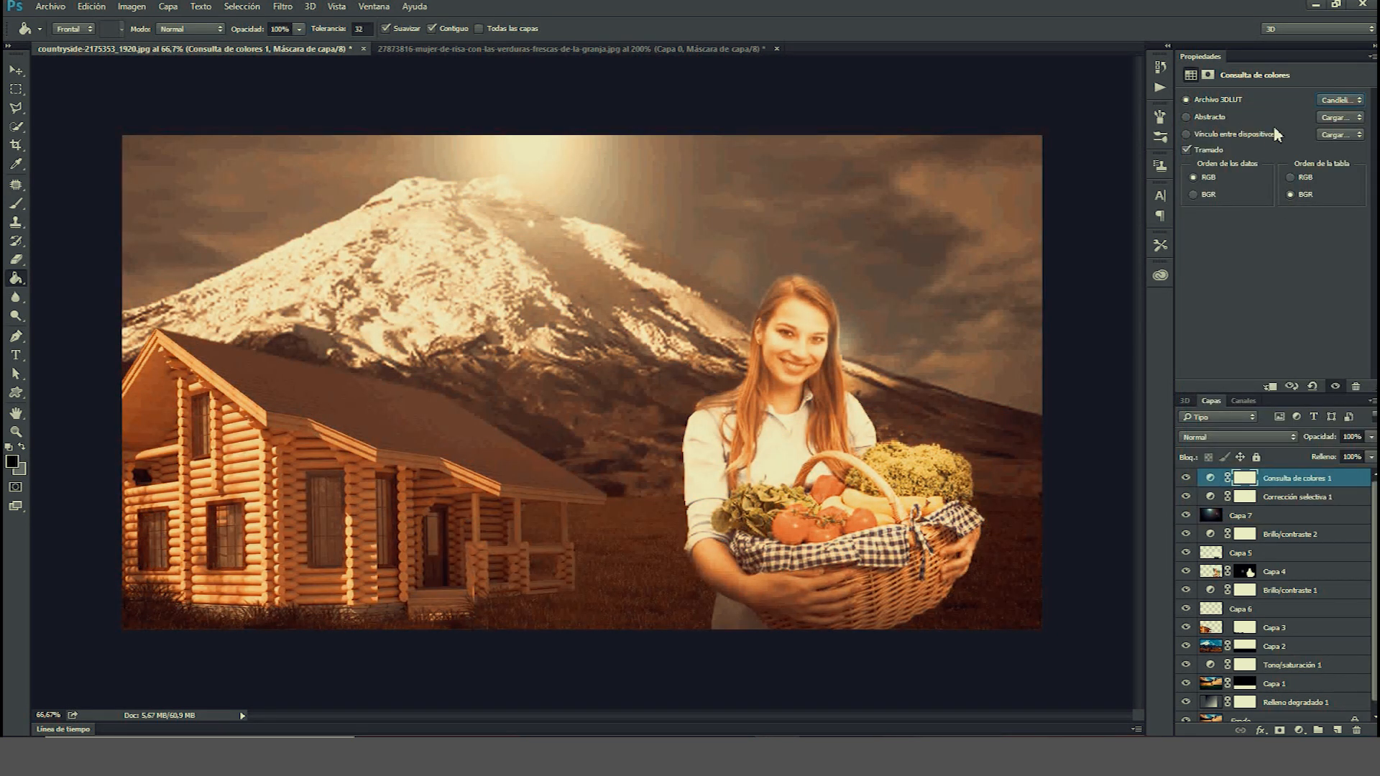